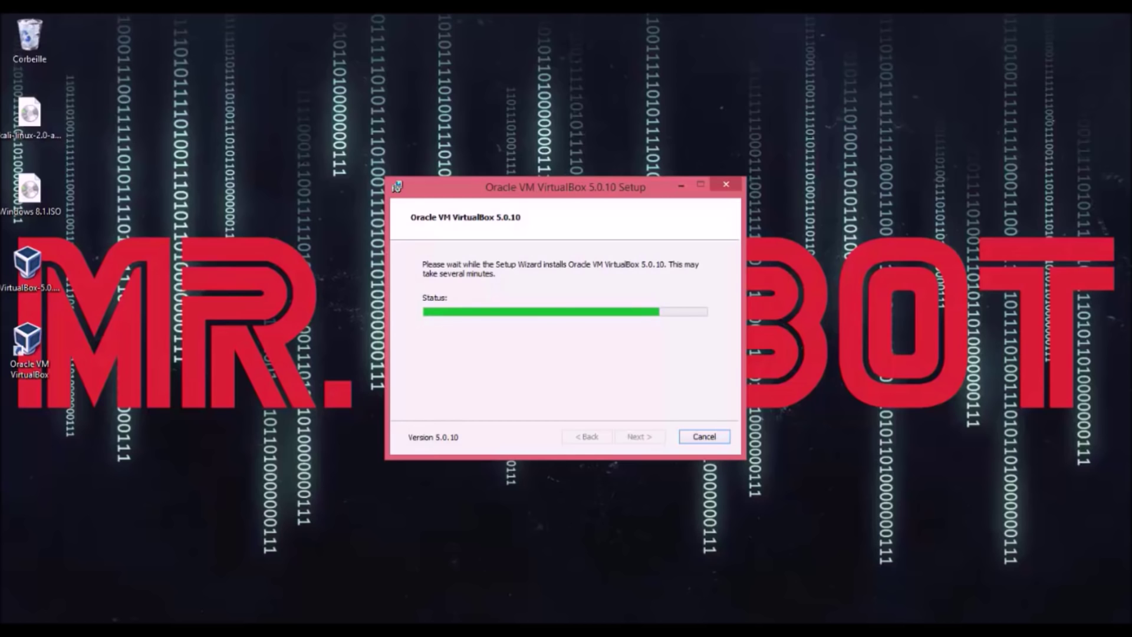
# Step: Finish the VirtualBox 5.0.10 setup with Start VirtualBox ticked and move the Manager window to the centre
pyautogui.click(993, 629)
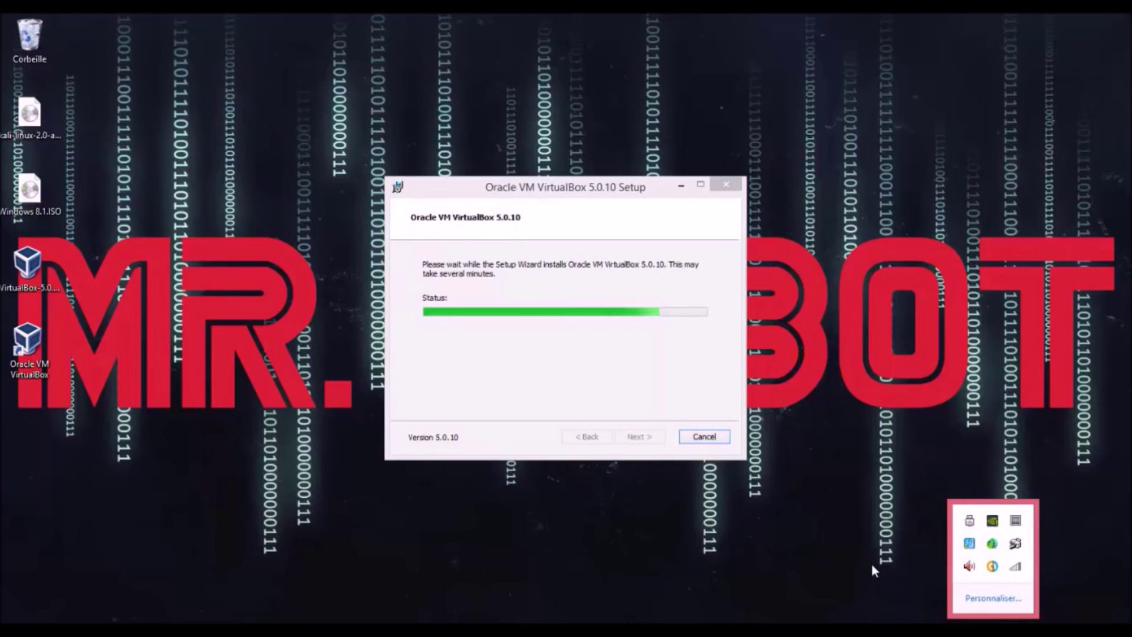
pyautogui.click(592, 349)
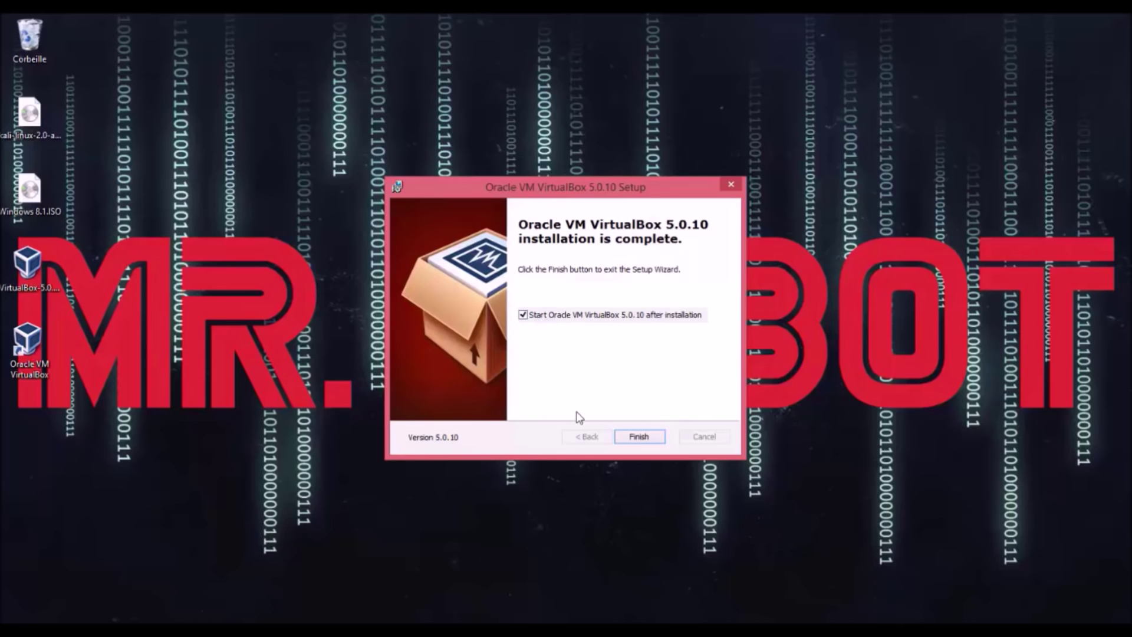
pyautogui.click(639, 436)
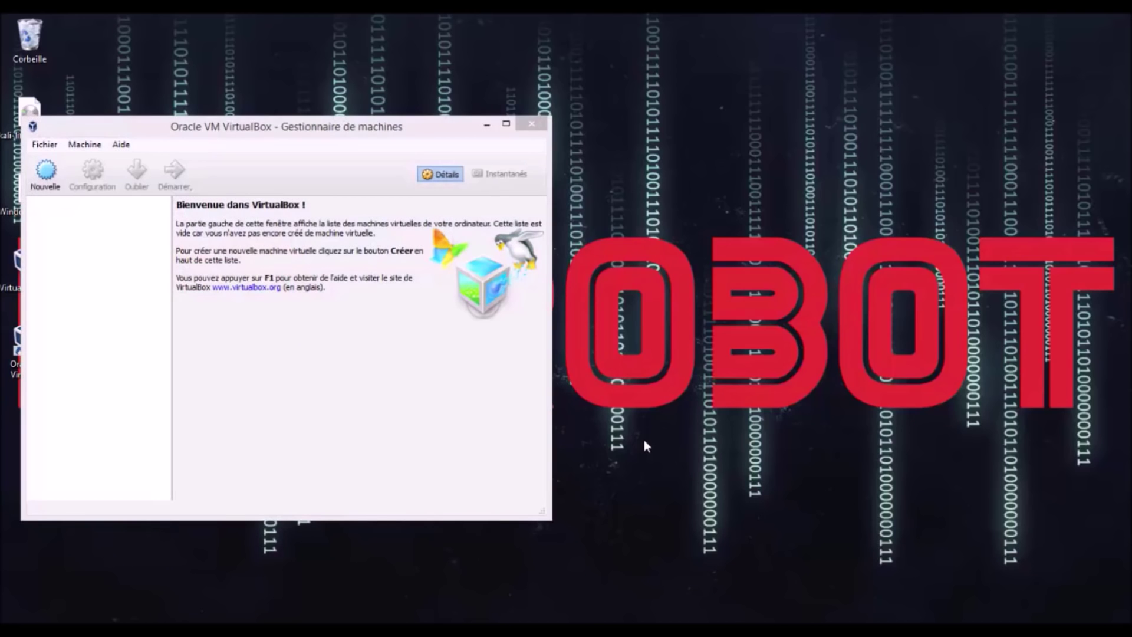
pyautogui.moveTo(328, 129); pyautogui.dragTo(564, 93)
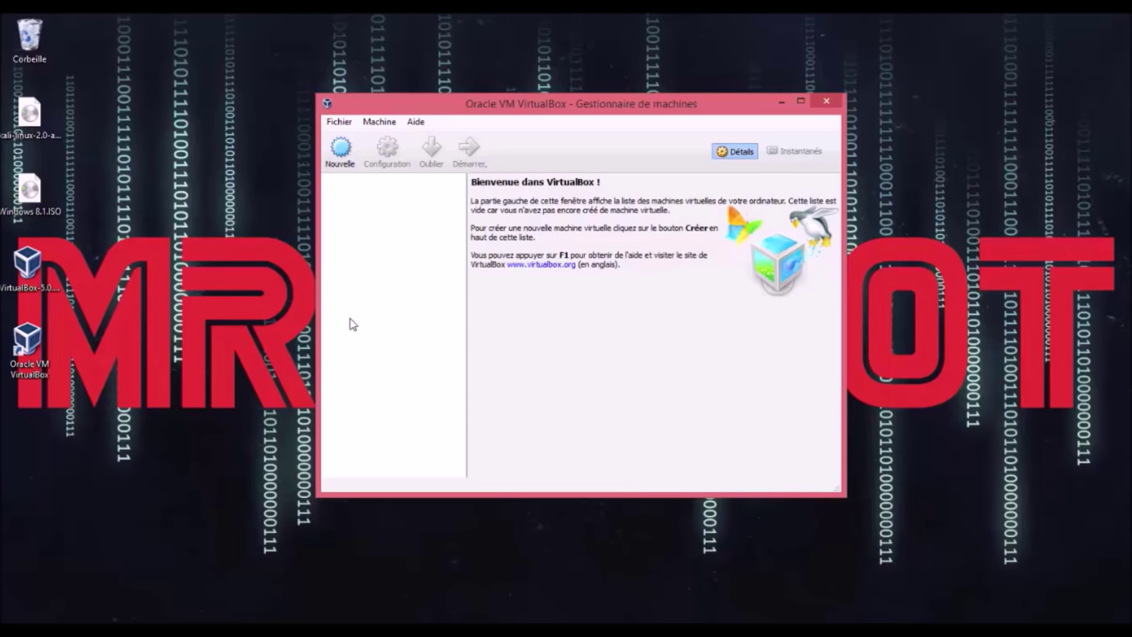
# Step: Start a new machine named Kali_Linux with type Linux and version Other Linux (64-bit)
pyautogui.click(340, 151)
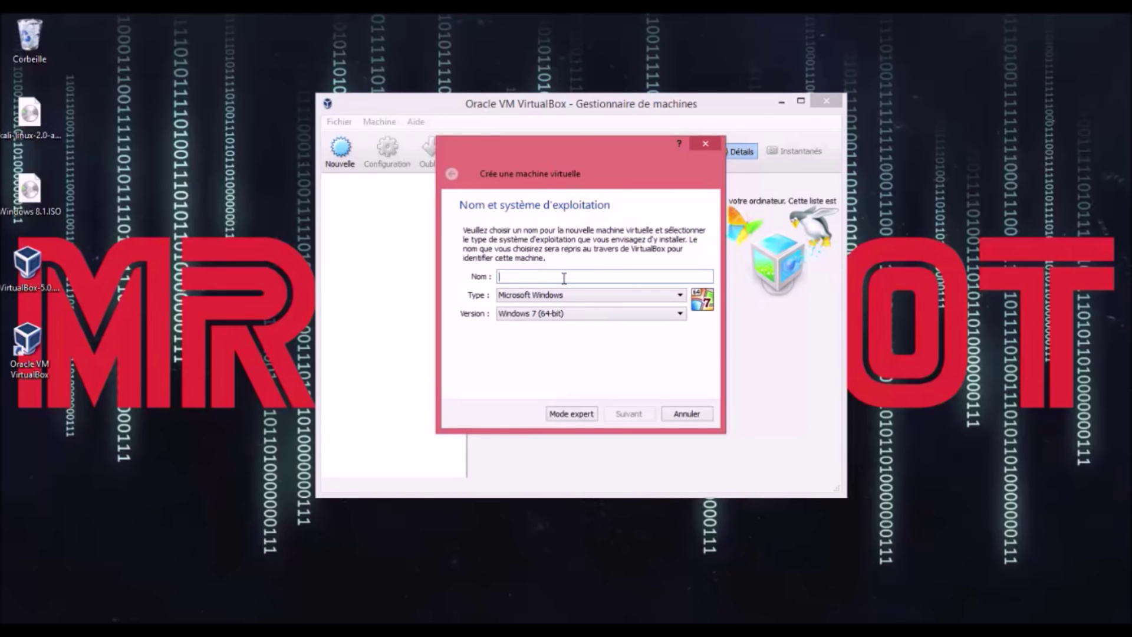
pyautogui.write('Kali_Linux')
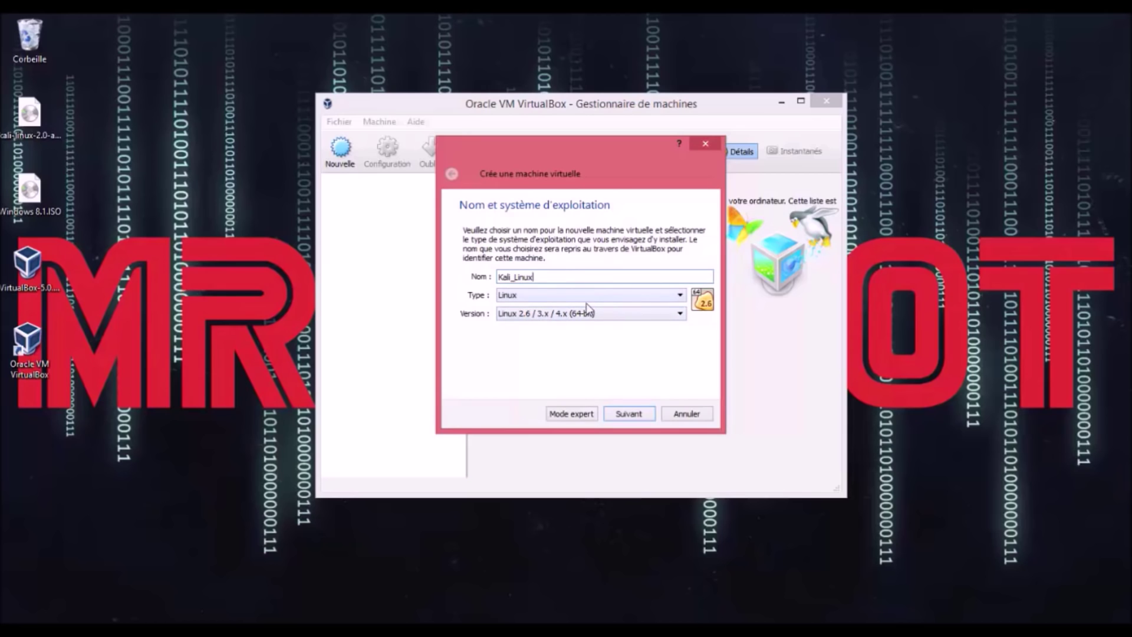
pyautogui.click(557, 301)
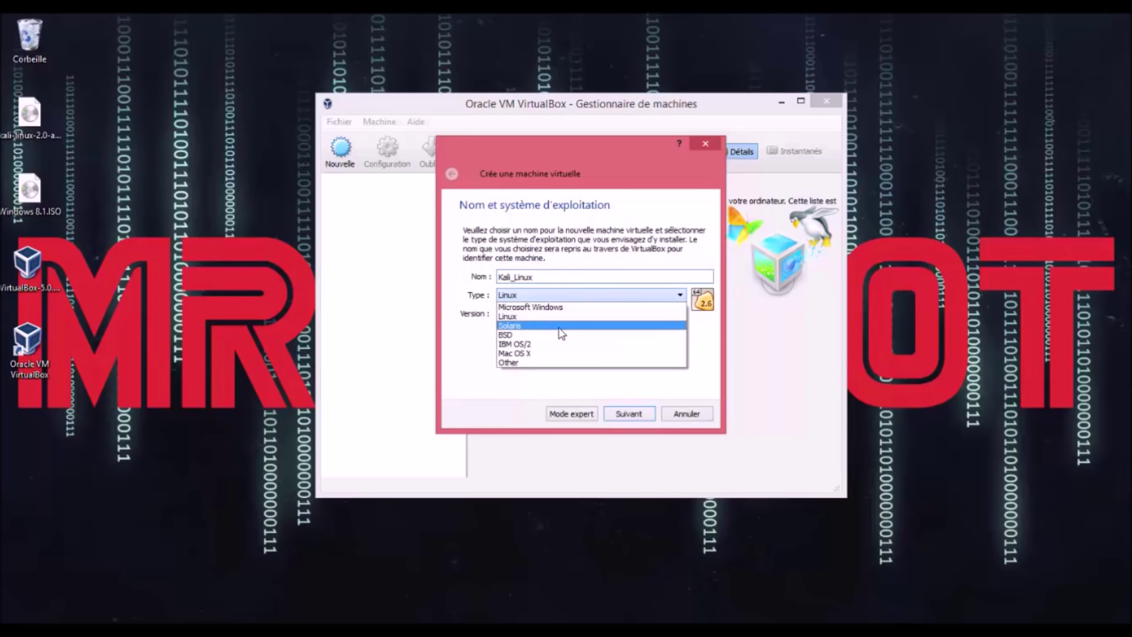
pyautogui.click(561, 316)
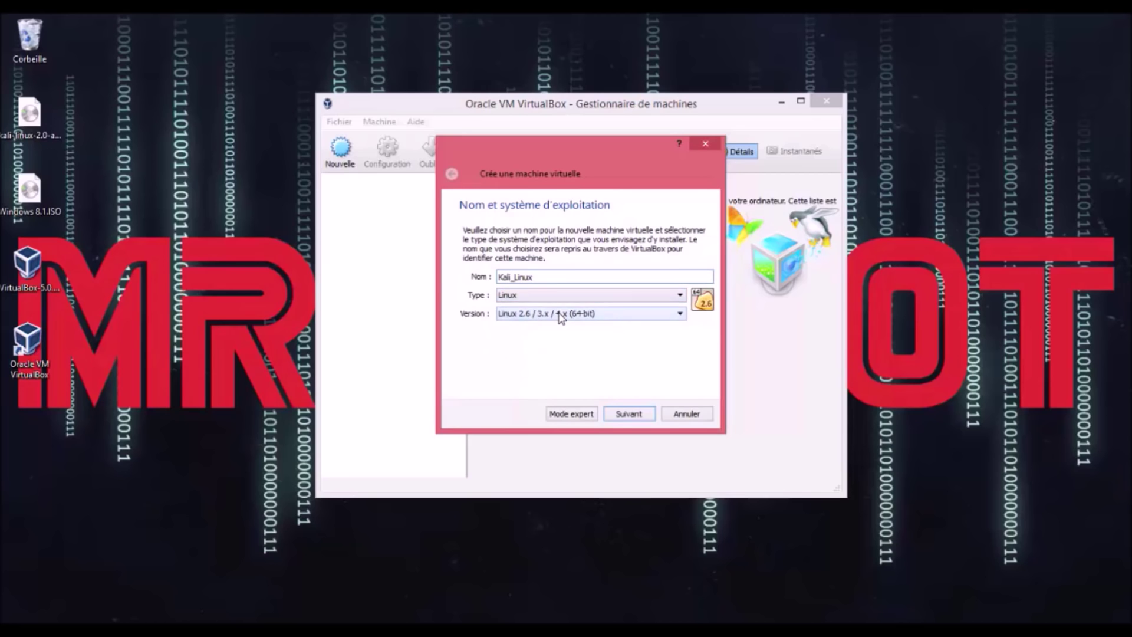
pyautogui.click(560, 317)
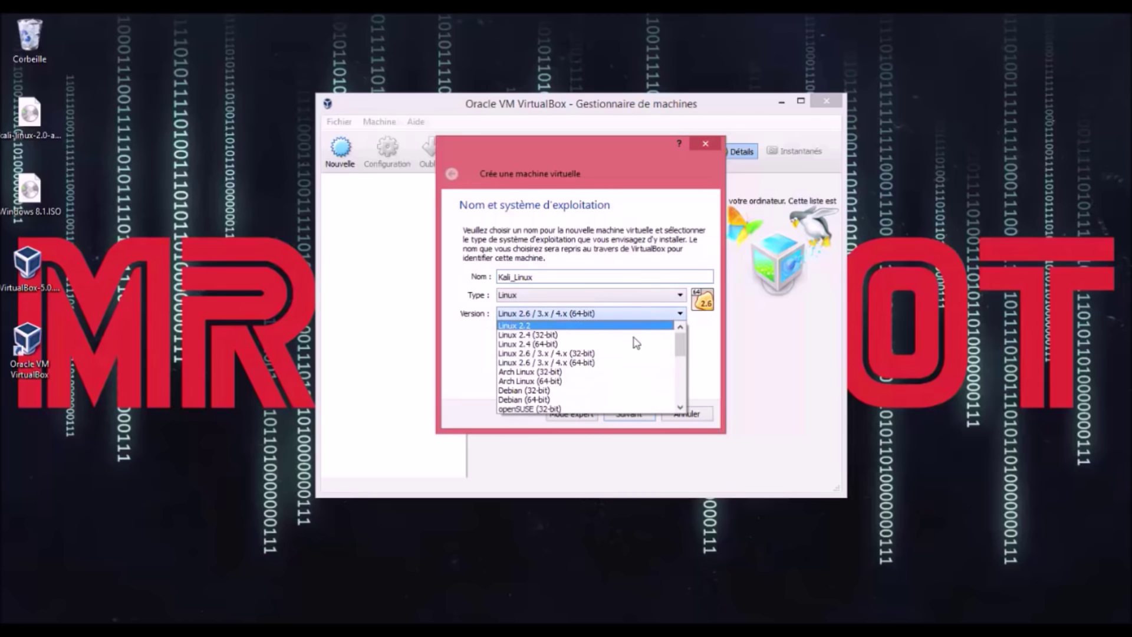
pyautogui.moveTo(681, 348); pyautogui.dragTo(683, 408)
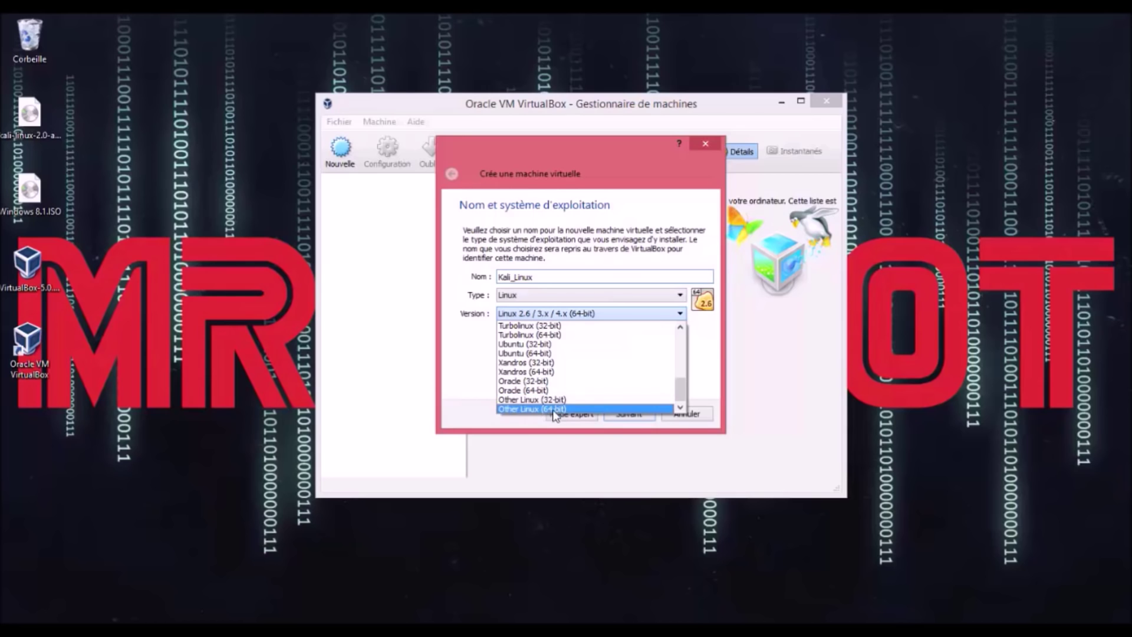
pyautogui.click(520, 409)
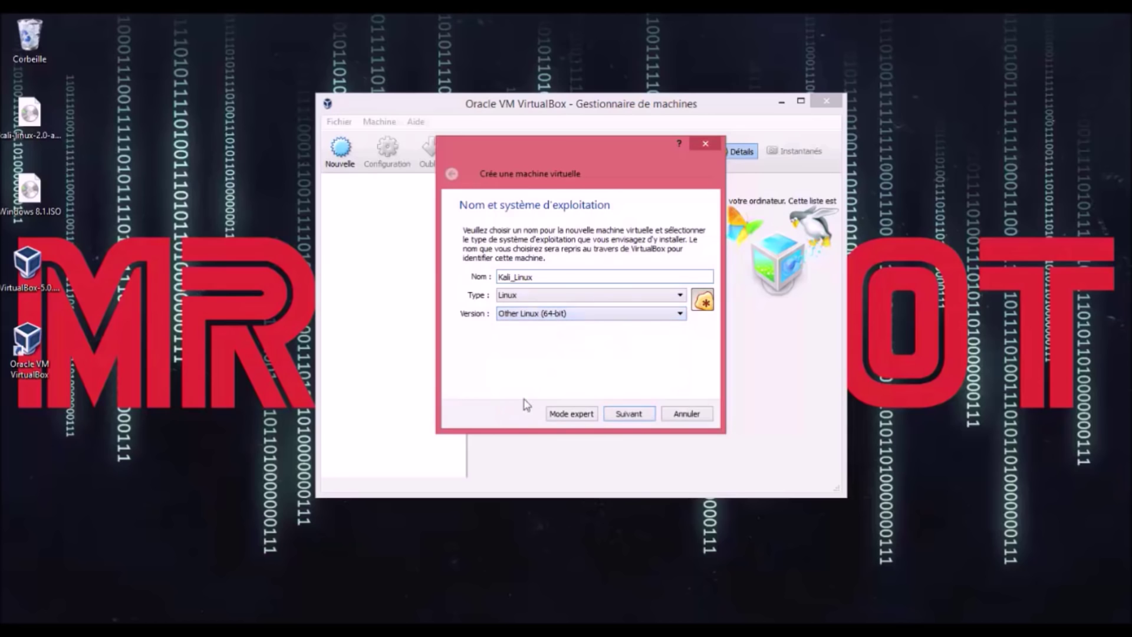
pyautogui.click(629, 413)
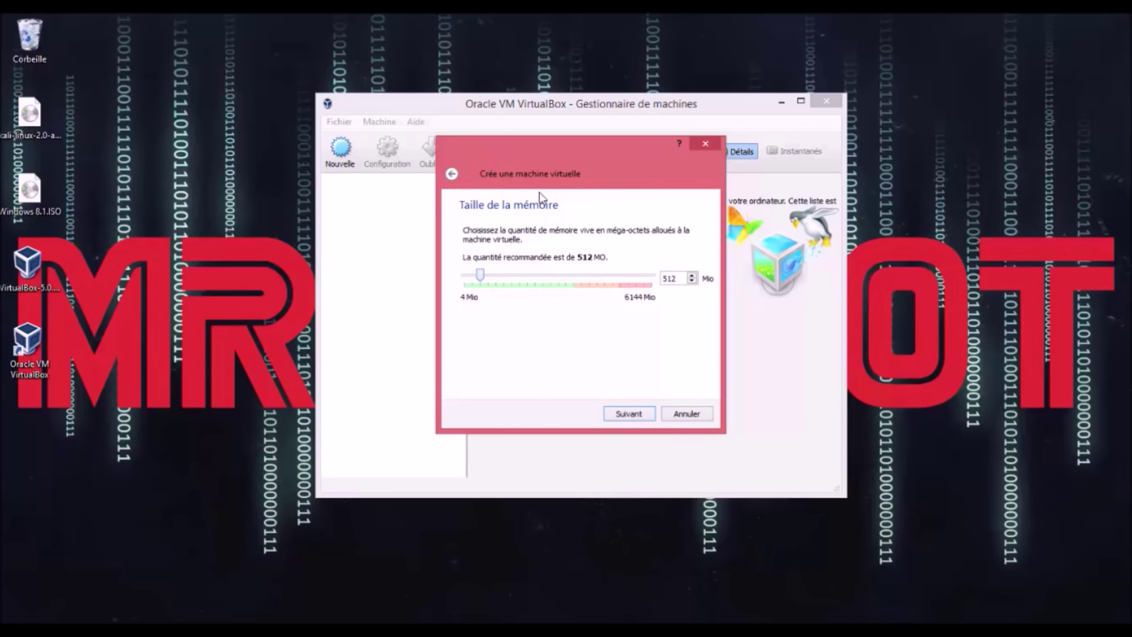
# Step: Set the Kali_Linux memory to 8024 MB and choose to create a new virtual hard disk now
pyautogui.click(627, 286)
pyautogui.doubleClick(652, 279)
pyautogui.write('8')
pyautogui.write('024')
pyautogui.click(628, 414)
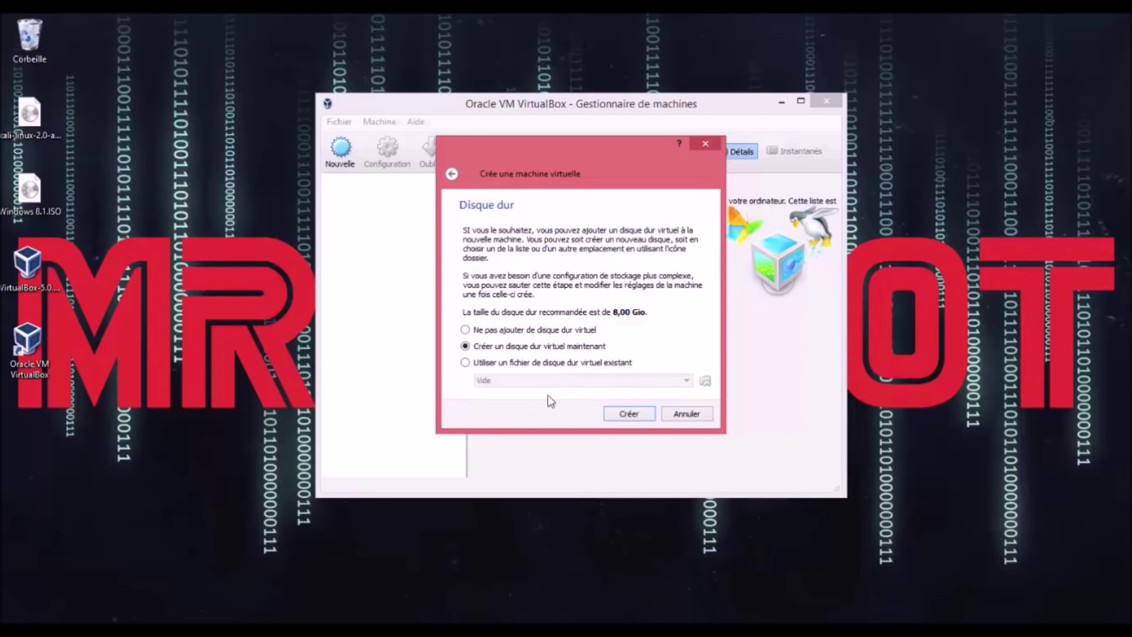
pyautogui.click(629, 414)
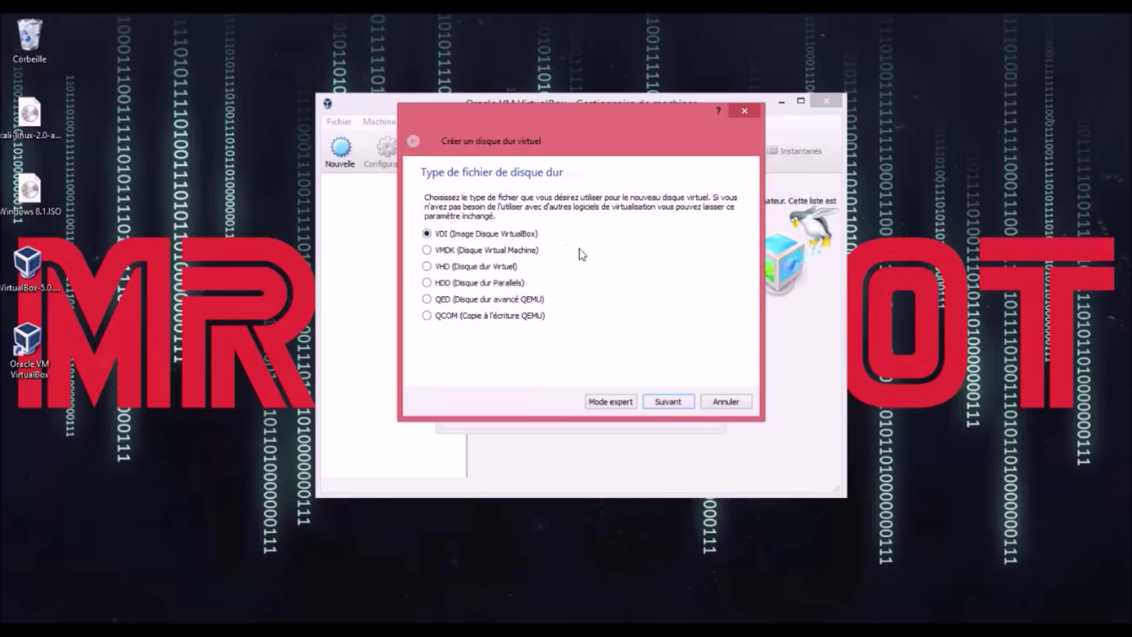
# Step: Create a fixed-size 20 GB VDI hard disk for Kali_Linux
pyautogui.click(667, 401)
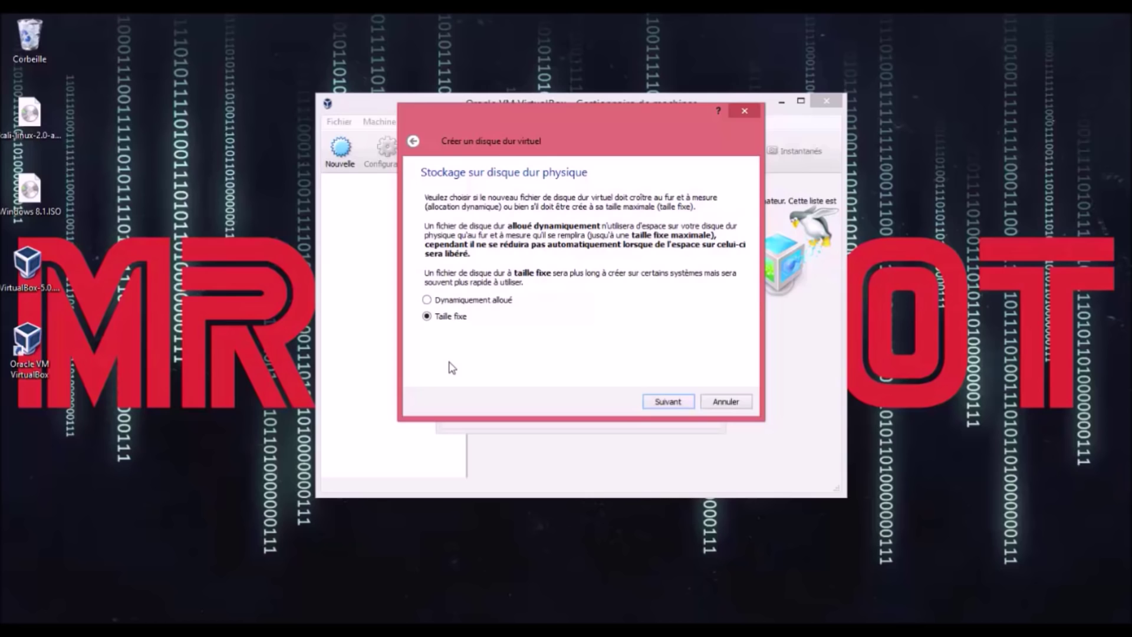
pyautogui.click(666, 402)
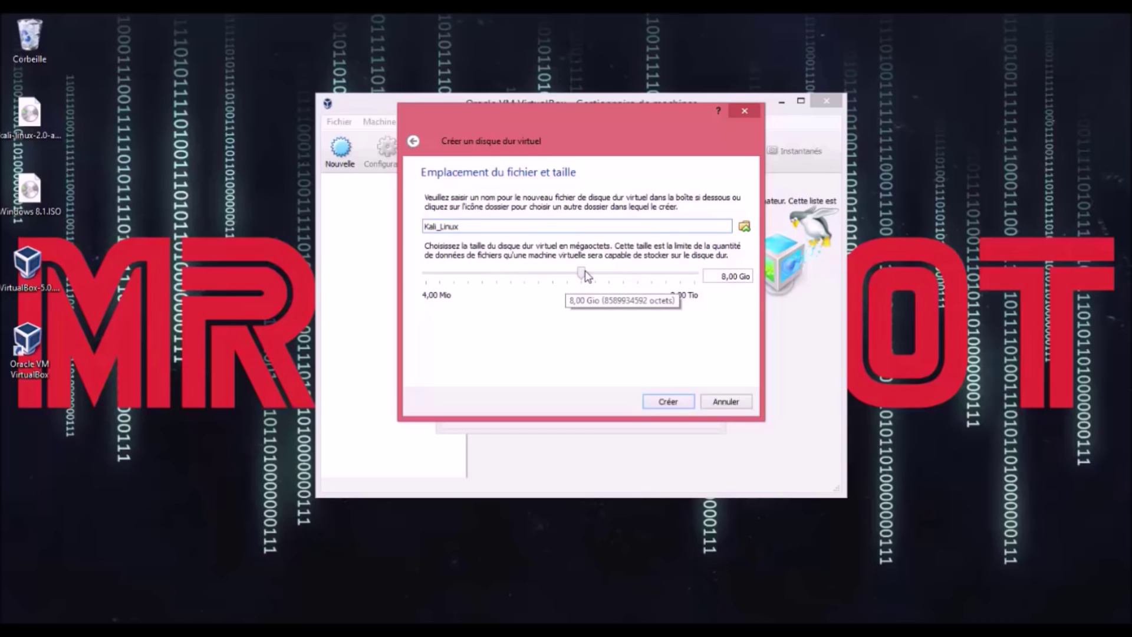
pyautogui.click(720, 277)
pyautogui.press('Delete')
pyautogui.write('20')
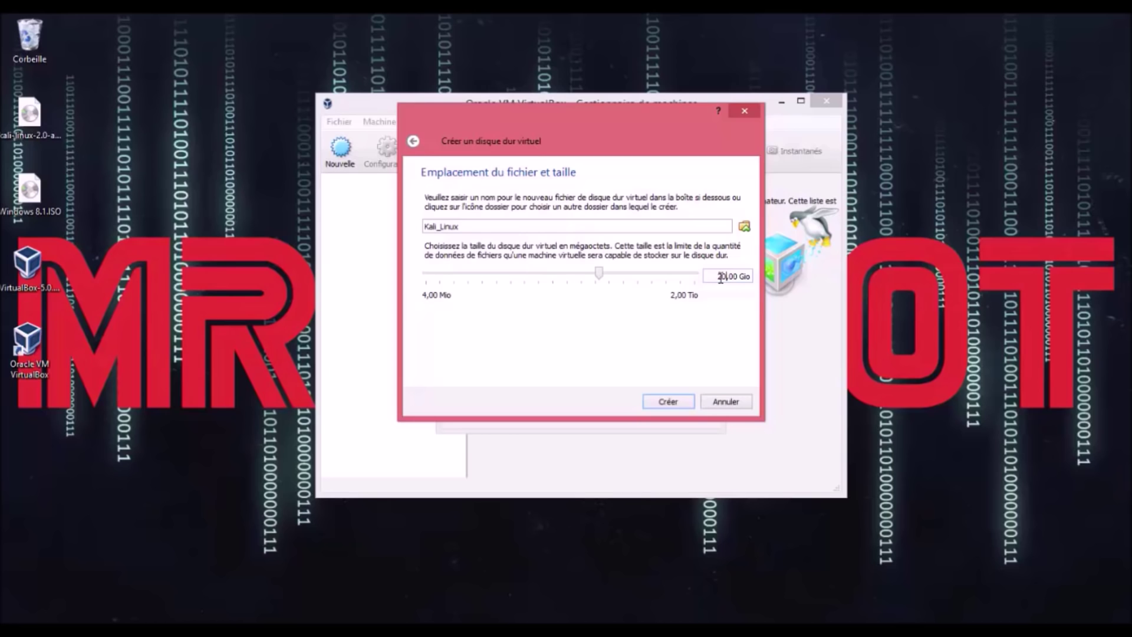
pyautogui.click(668, 402)
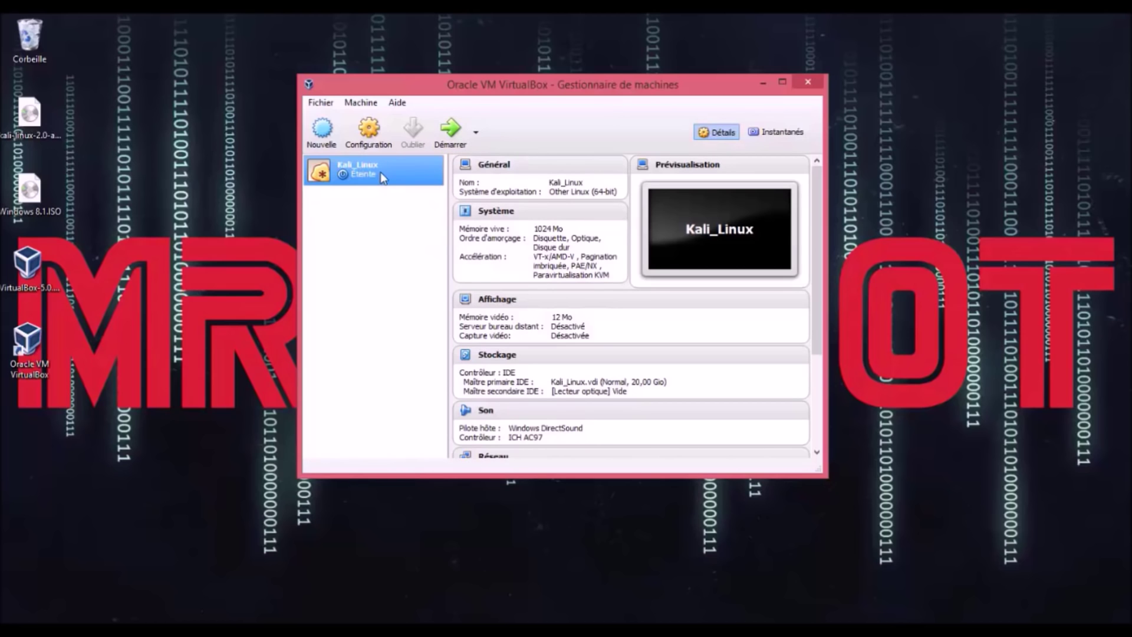
# Step: Load kali-linux-2.0-amd64.iso into the Kali_Linux optical drive and boot the machine
pyautogui.click(368, 133)
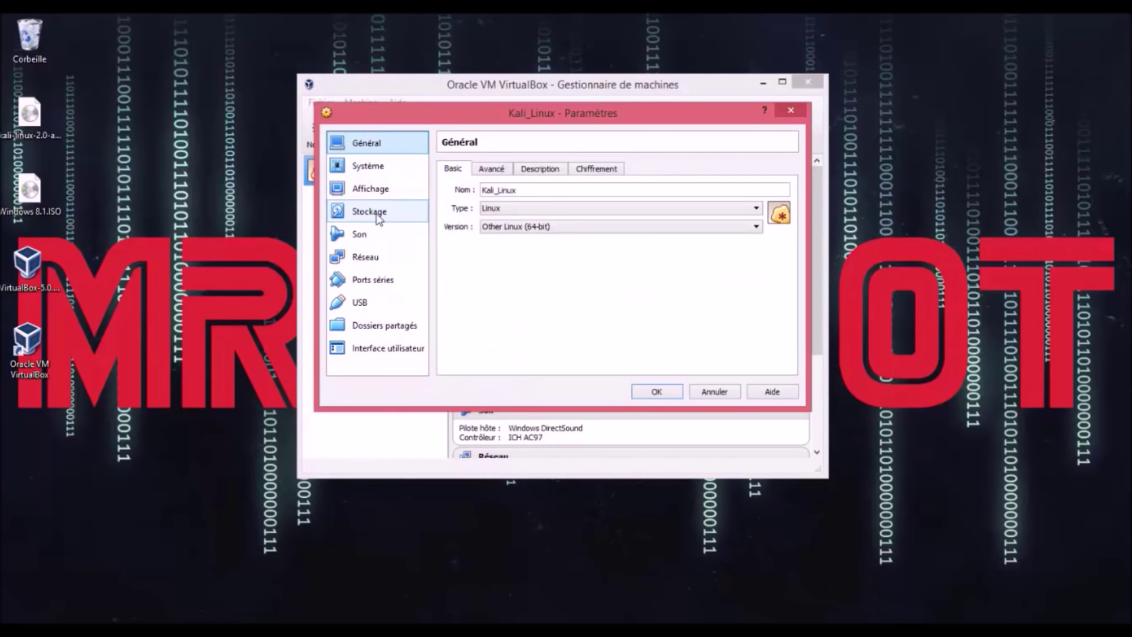
pyautogui.click(378, 218)
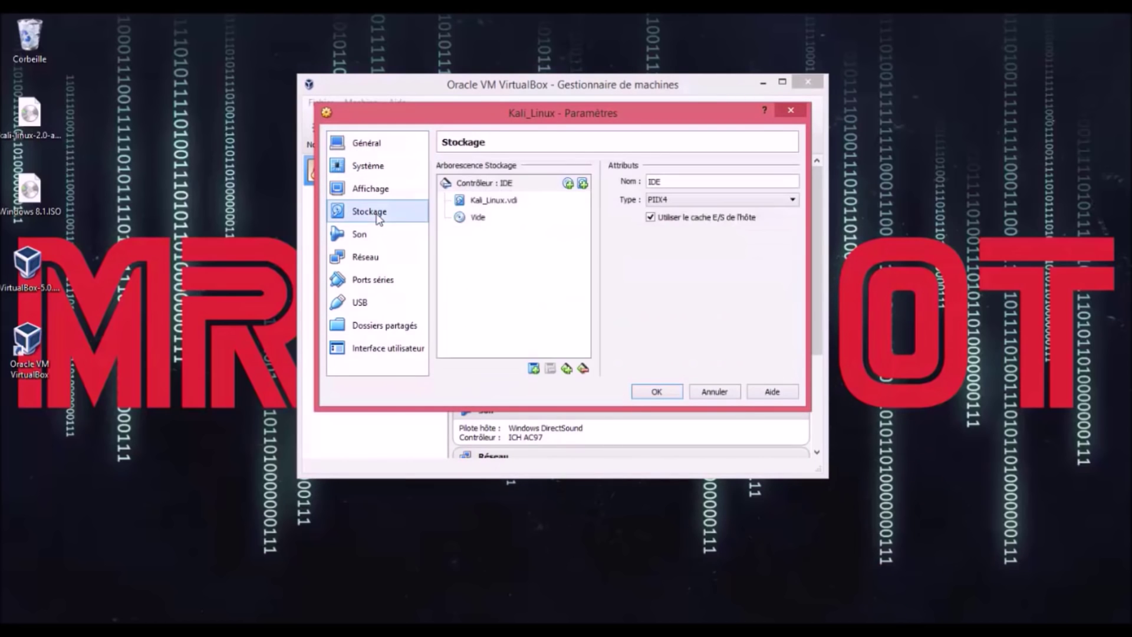
pyautogui.click(478, 223)
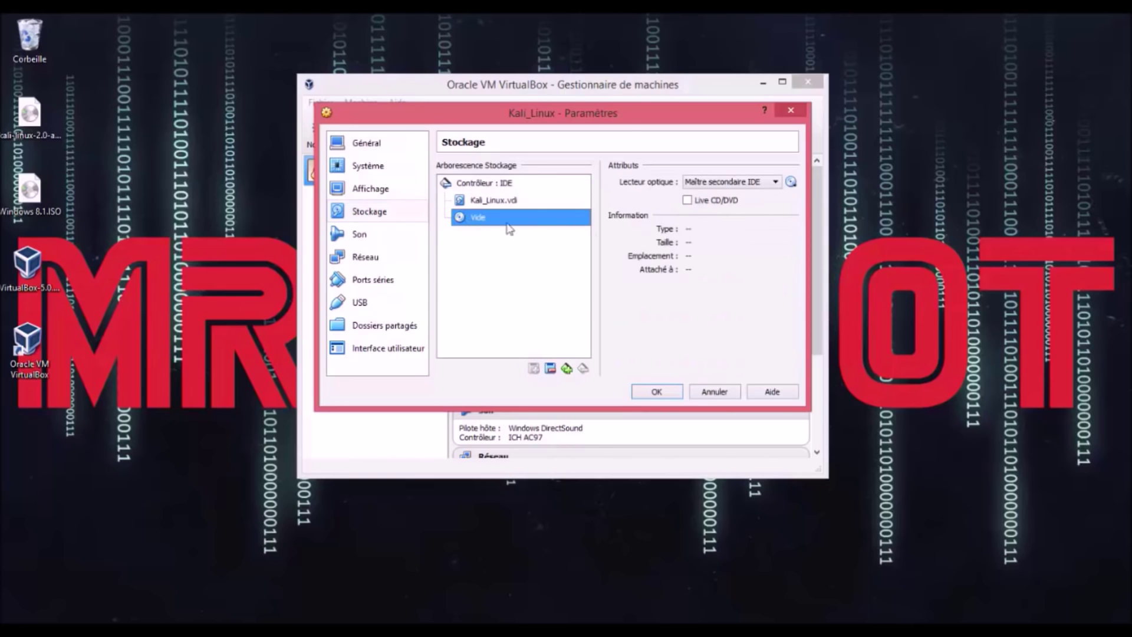
pyautogui.click(791, 182)
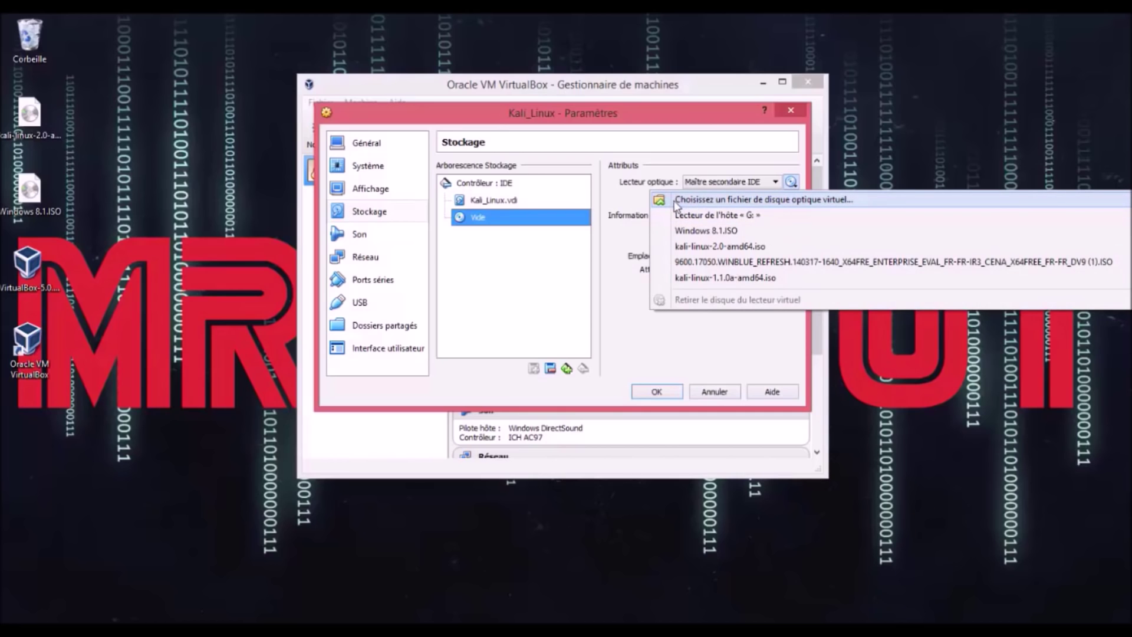
pyautogui.click(807, 202)
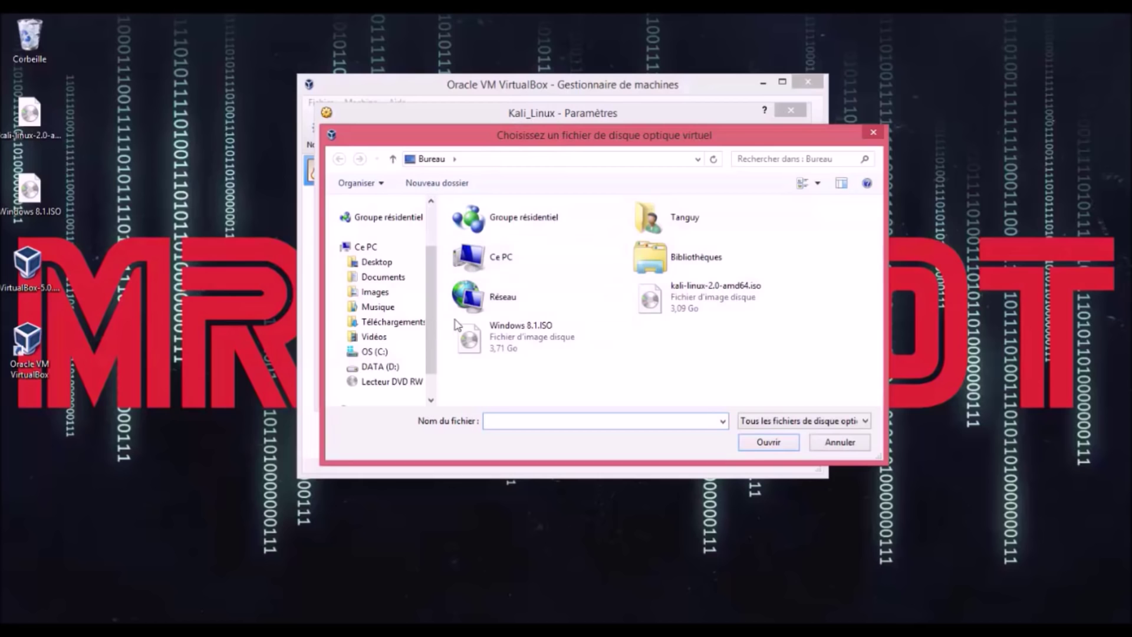
pyautogui.click(711, 296)
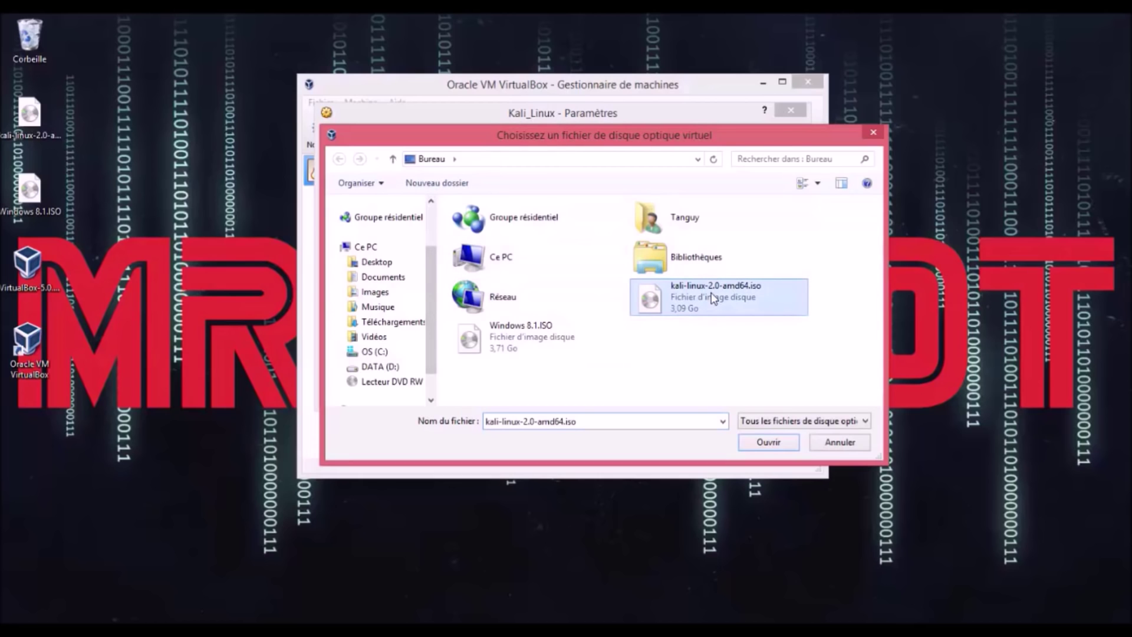
pyautogui.click(768, 442)
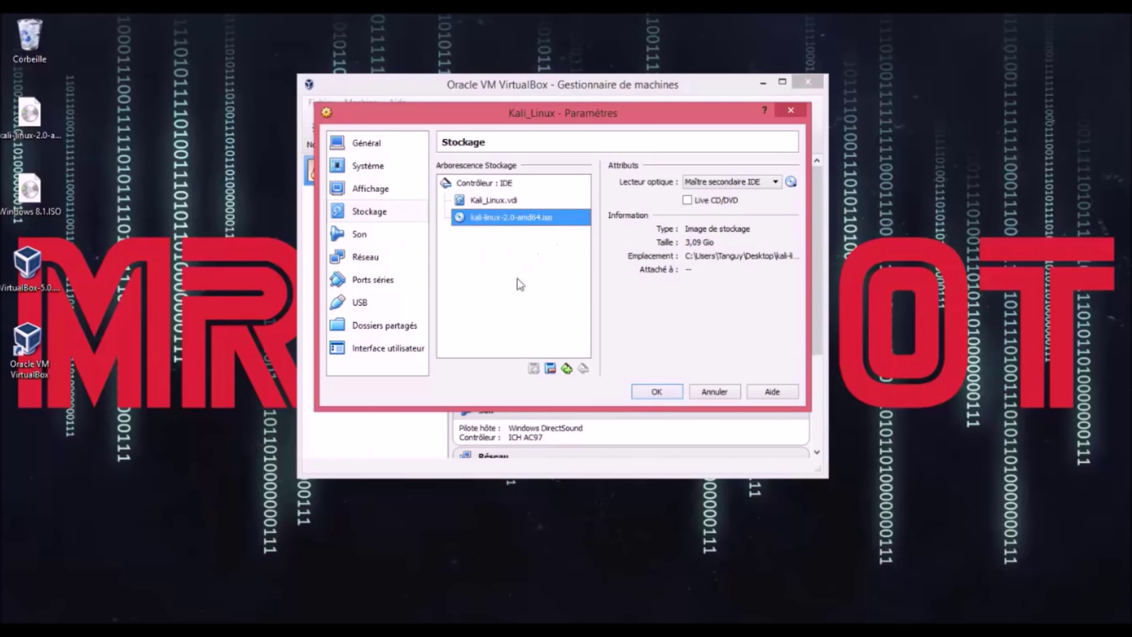
pyautogui.click(665, 391)
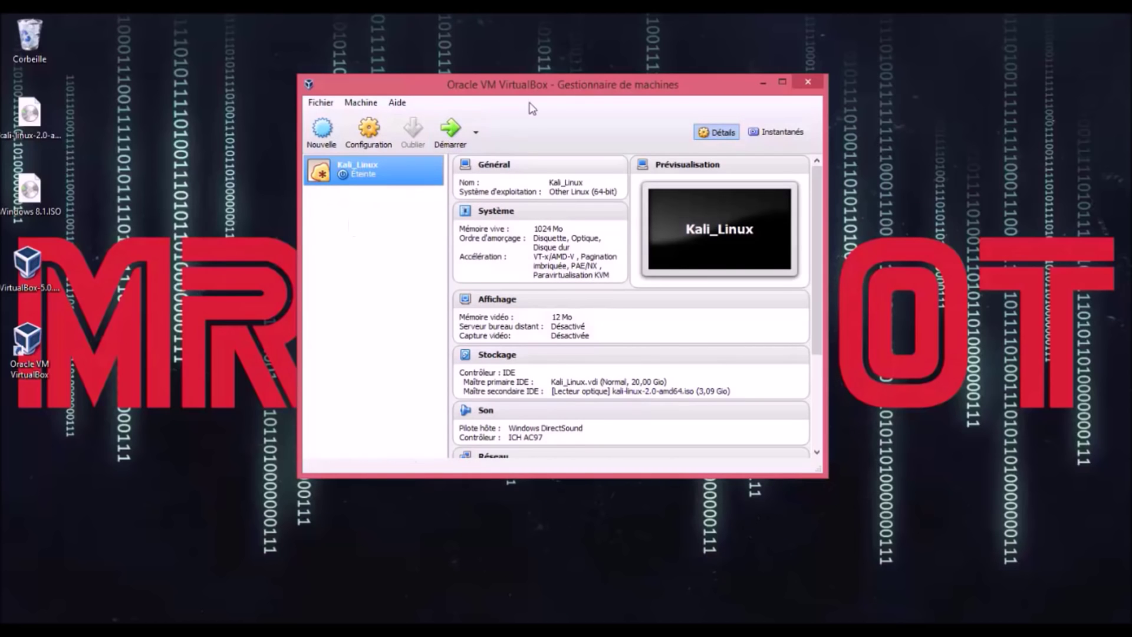
pyautogui.click(451, 131)
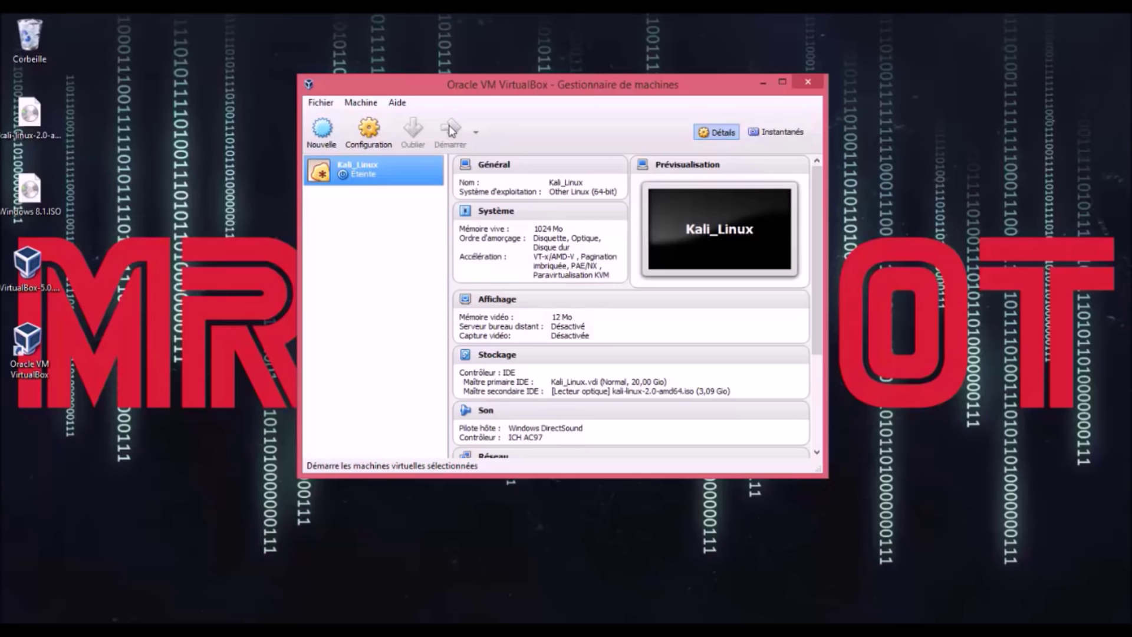
pyautogui.click(449, 129)
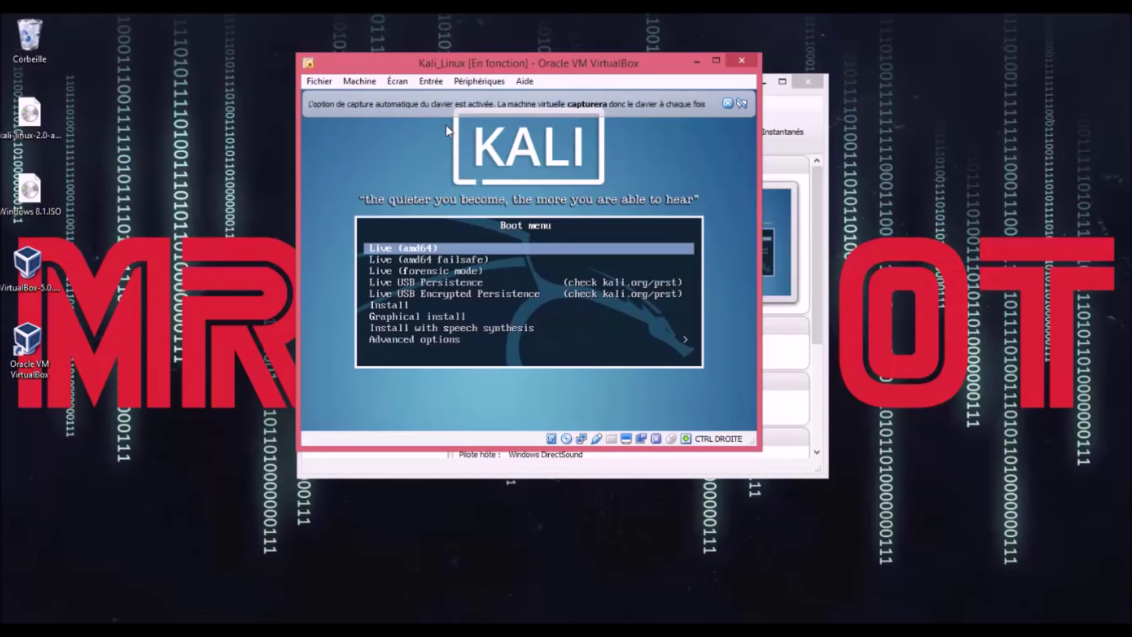
# Step: Dismiss the keyboard capture notice, then pick the text-mode Install entry in the Kali boot menu
pyautogui.click(727, 103)
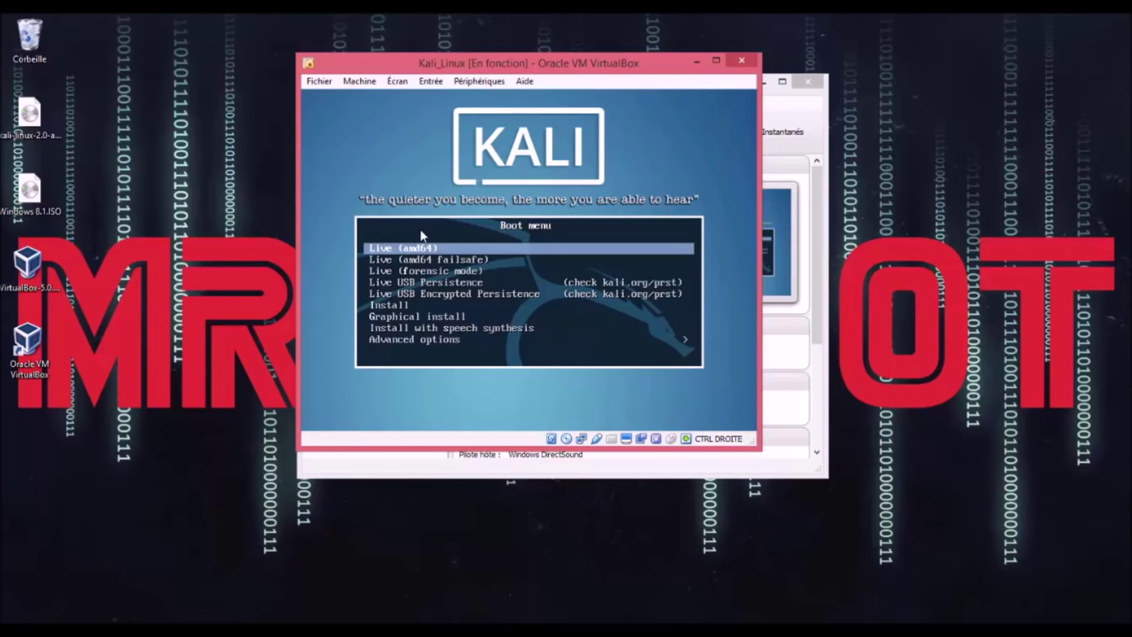
pyautogui.press('Down')
pyautogui.press('Down')
pyautogui.press('Down')
pyautogui.press('Down')
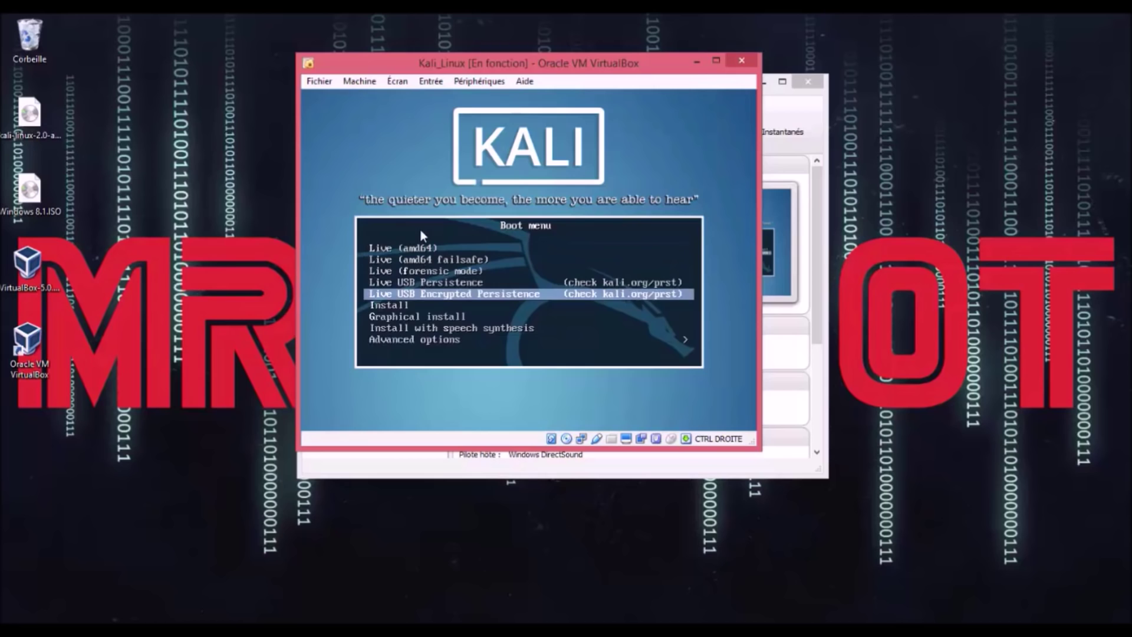
pyautogui.press('Down')
pyautogui.press('Down')
pyautogui.press('Up')
pyautogui.press('Down')
pyautogui.press('Down')
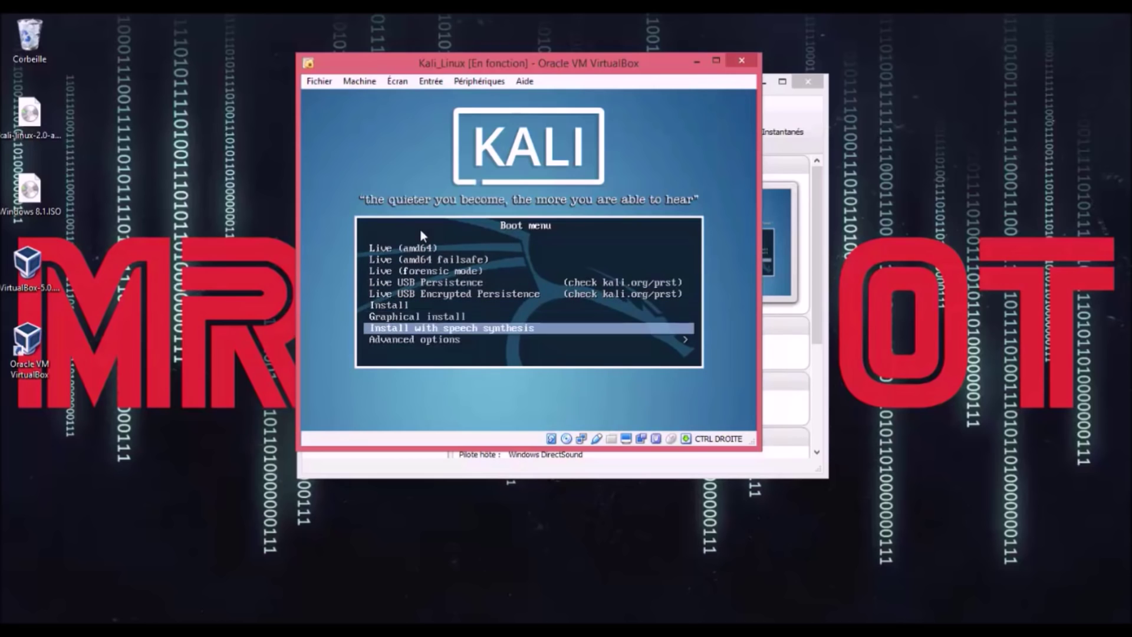
pyautogui.press('Down')
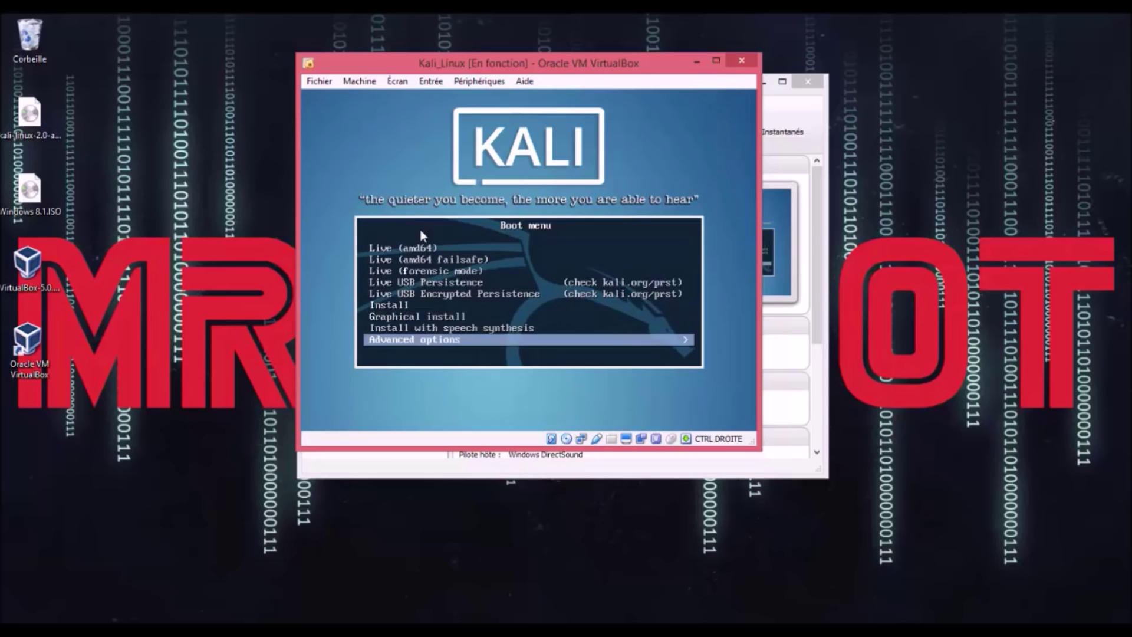
pyautogui.press('Up')
pyautogui.press('Up')
pyautogui.press('Up')
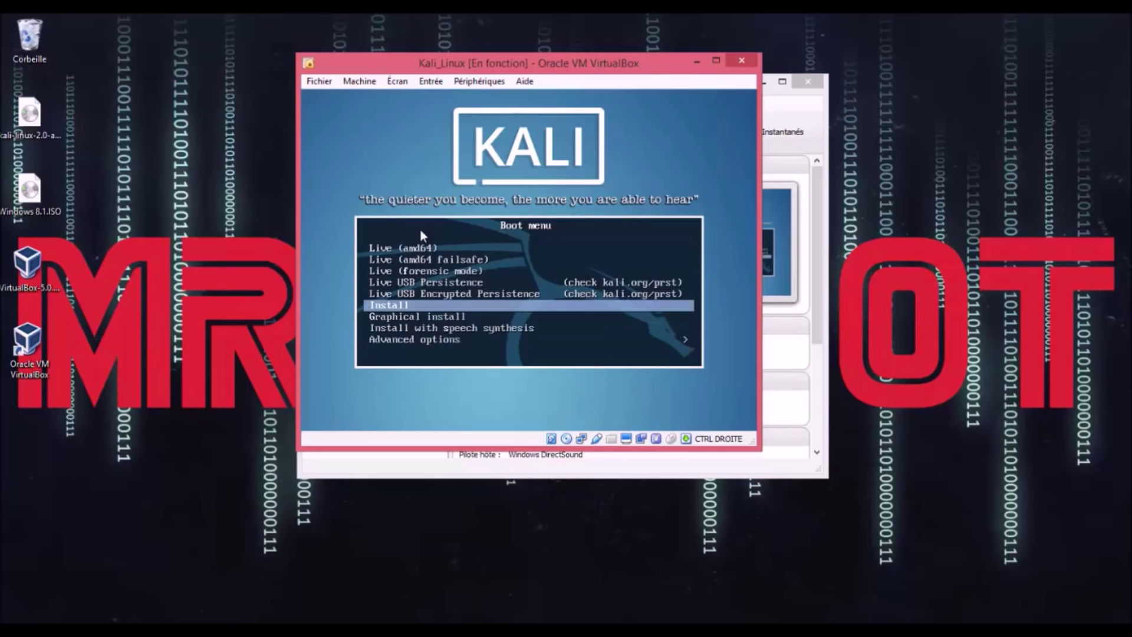
pyautogui.press('Up')
pyautogui.press('Up')
pyautogui.press('Up')
pyautogui.press('Up')
pyautogui.press('Up')
pyautogui.press('Down')
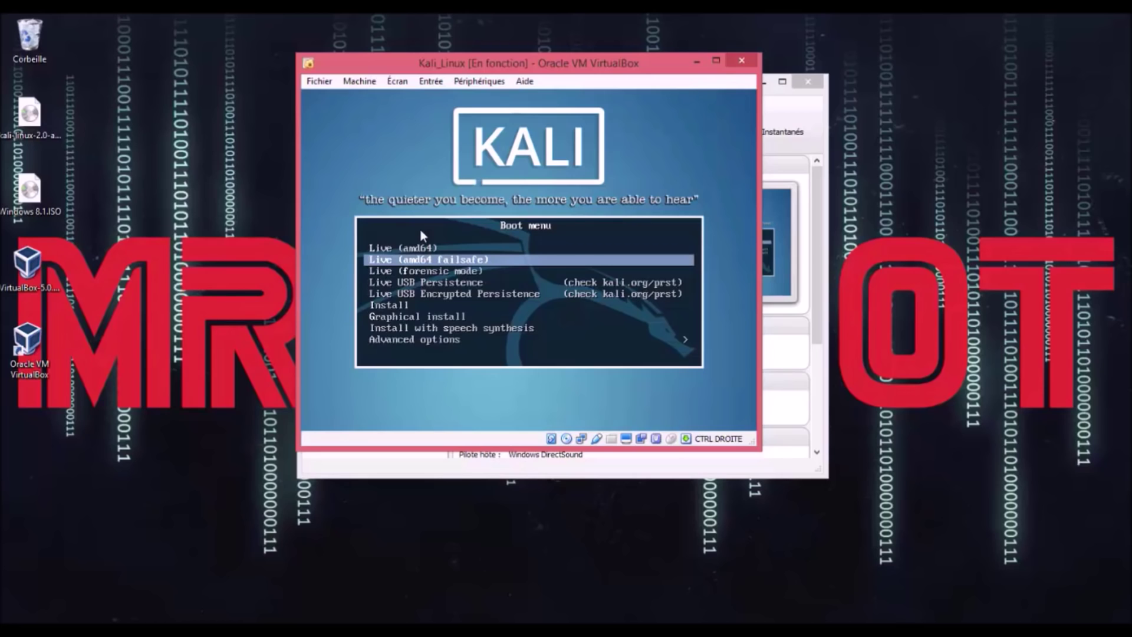
pyautogui.press('Down')
pyautogui.press('Down')
pyautogui.press('Down')
pyautogui.press('Down')
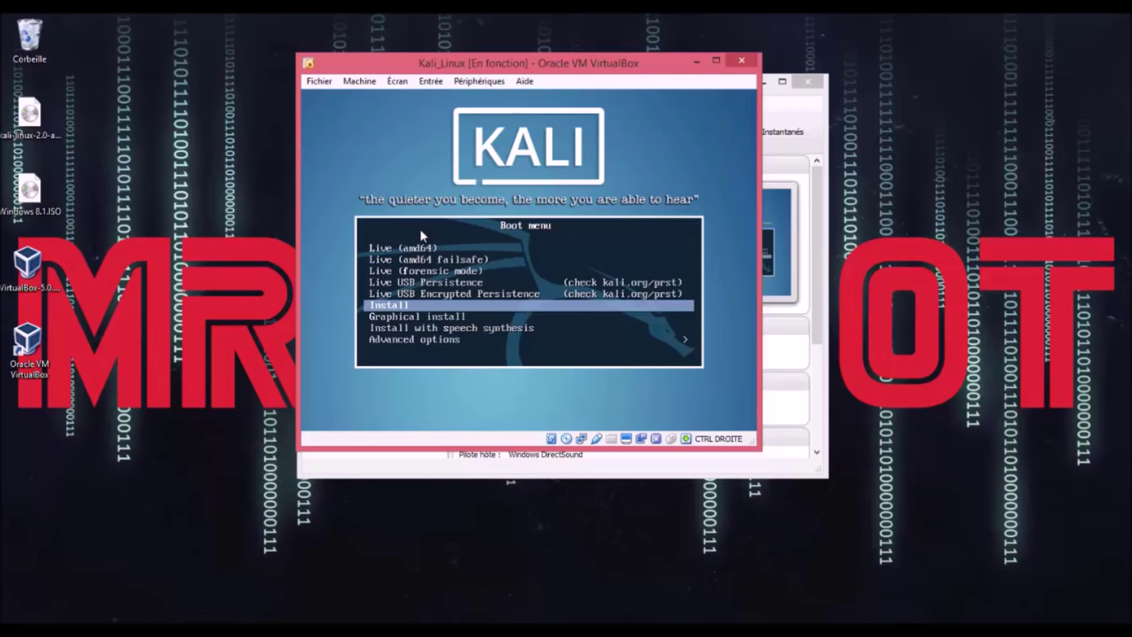
pyautogui.press('Up')
pyautogui.press('Up')
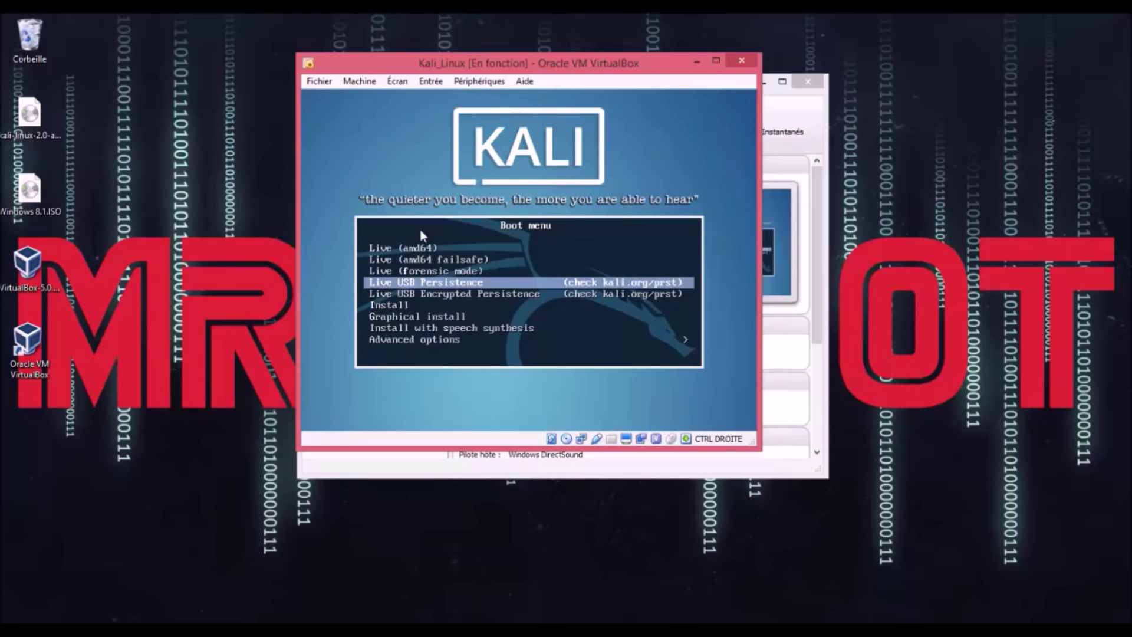
pyautogui.press('Up')
pyautogui.press('Down')
pyautogui.press('Down')
pyautogui.press('Down')
pyautogui.press('Down')
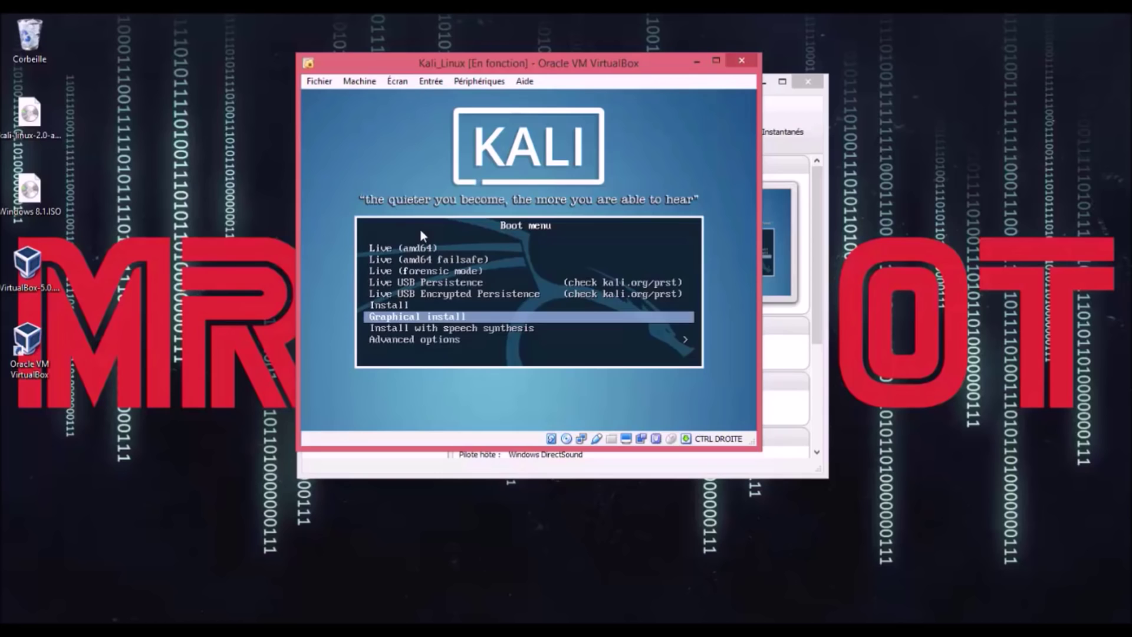
pyautogui.press('Up')
pyautogui.press('Down')
pyautogui.press('Up')
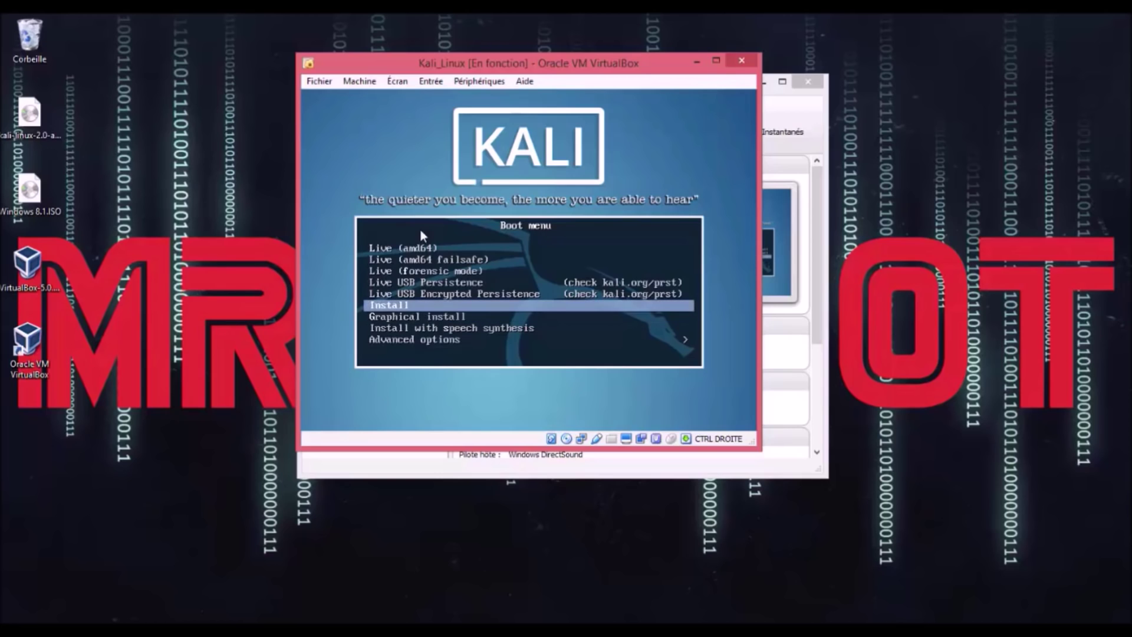
pyautogui.press('Down')
pyautogui.press('Up')
pyautogui.press('Return')
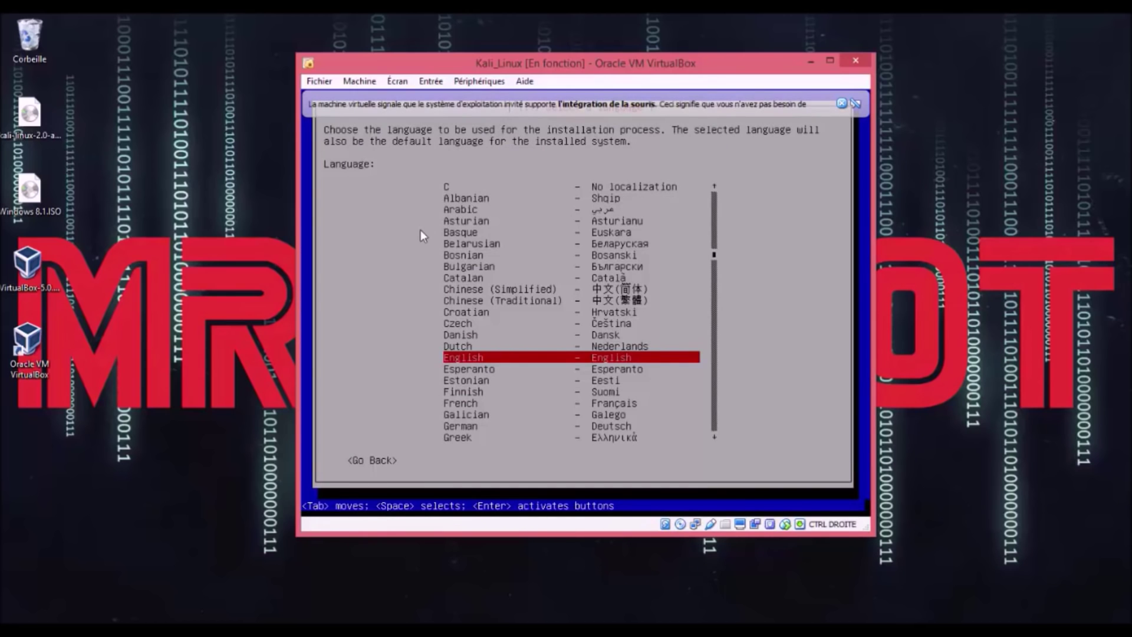
# Step: Choose French from the Kali installer's language list
pyautogui.press('Up')
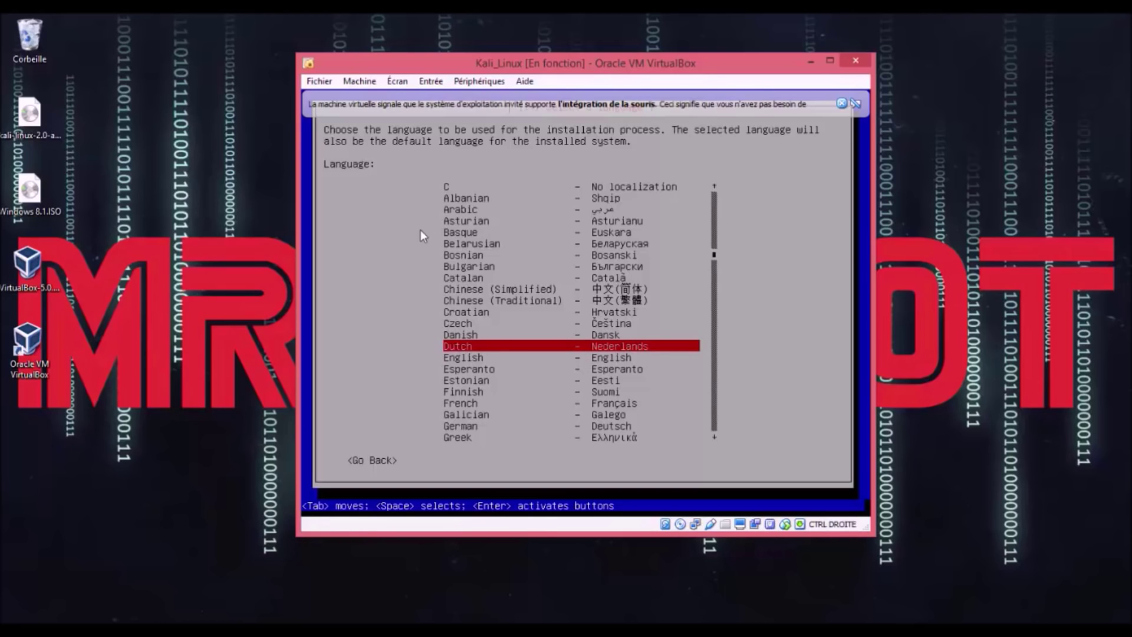
pyautogui.press('Down')
pyautogui.press('Up')
pyautogui.press('Up')
pyautogui.press('Down')
pyautogui.press('Down')
pyautogui.press('Down')
pyautogui.press('Down')
pyautogui.press('Down')
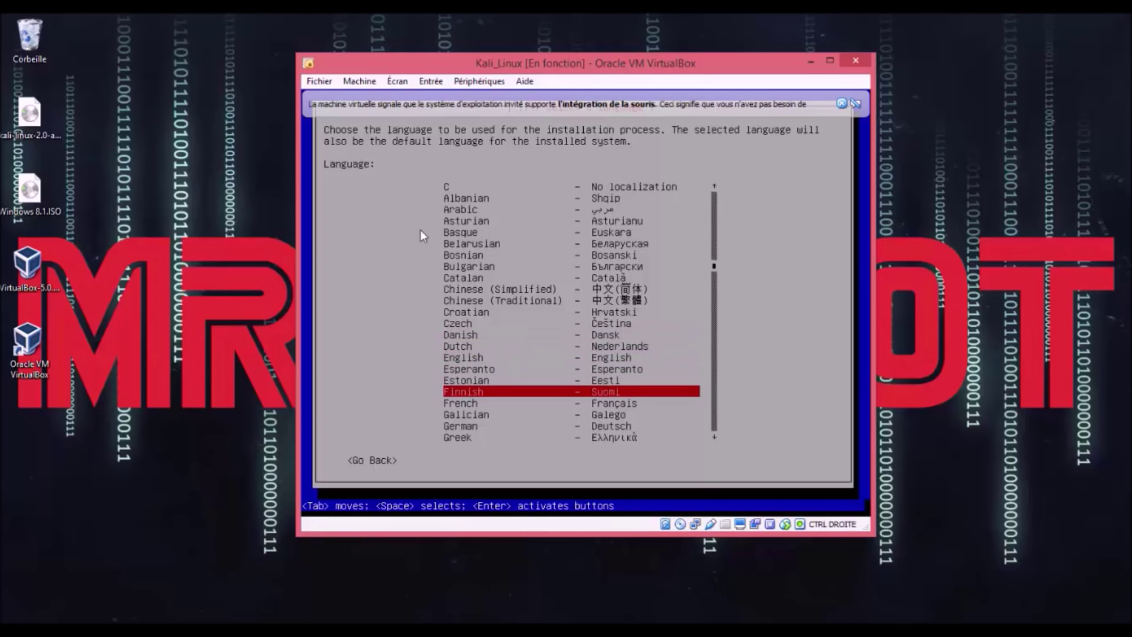
pyautogui.press('Down')
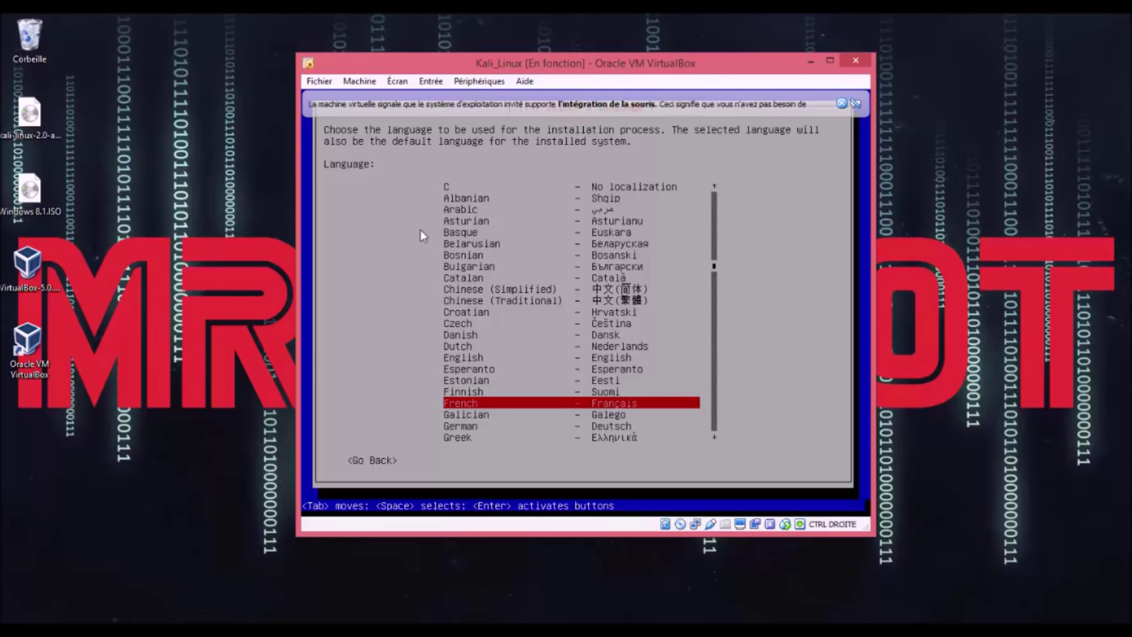
pyautogui.press('Return')
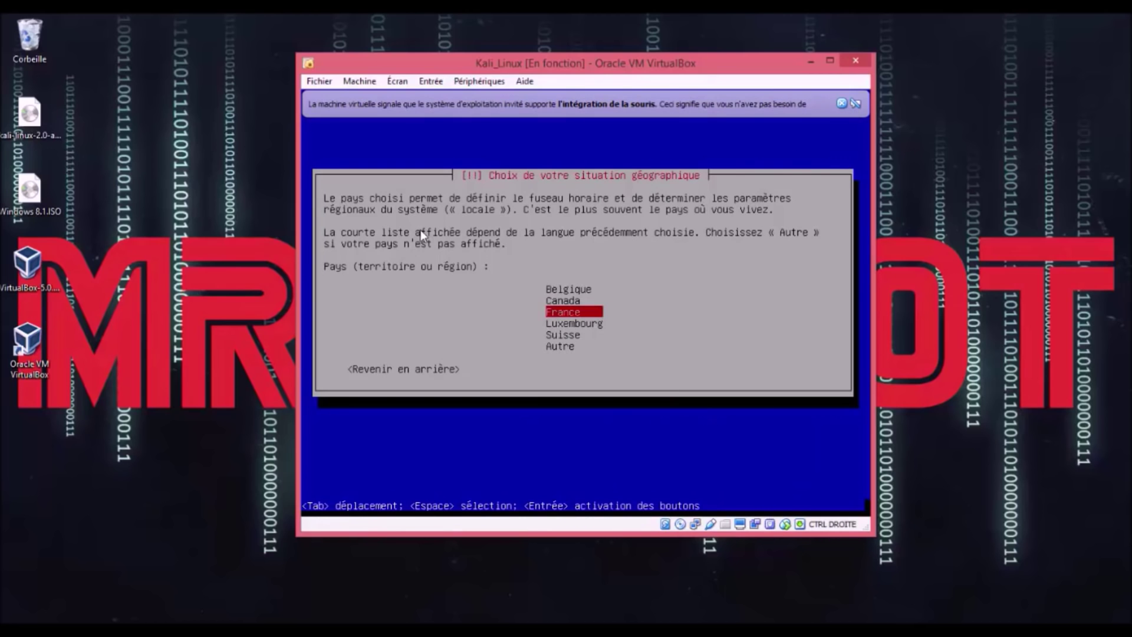
# Step: Confirm France as the country and Français as the keyboard layout
pyautogui.press('Return')
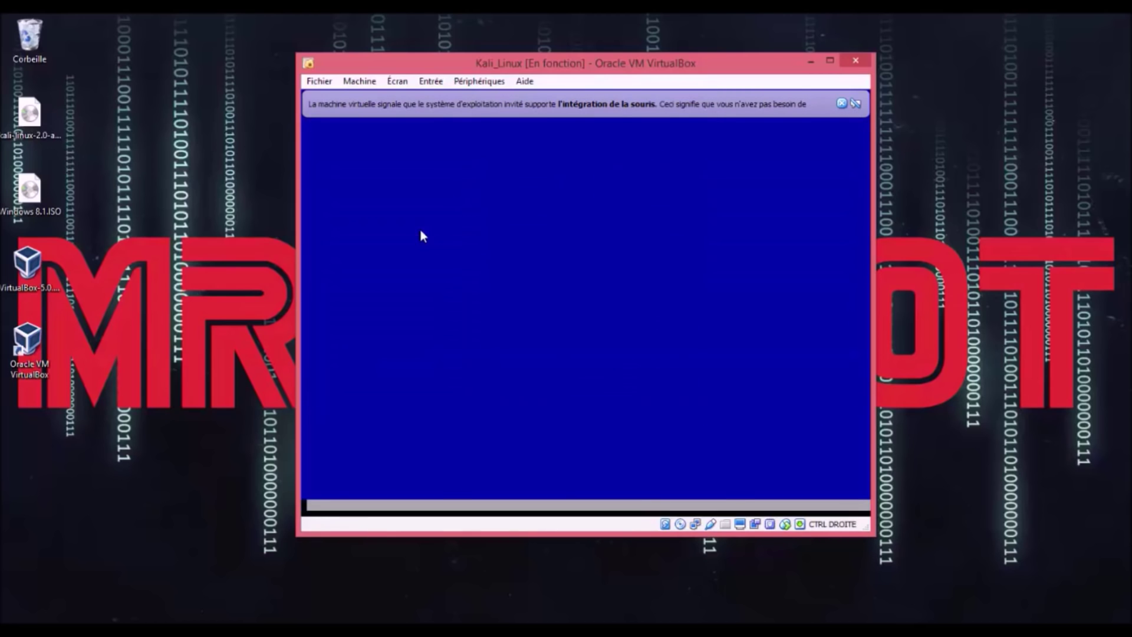
pyautogui.press('Up')
pyautogui.press('Down')
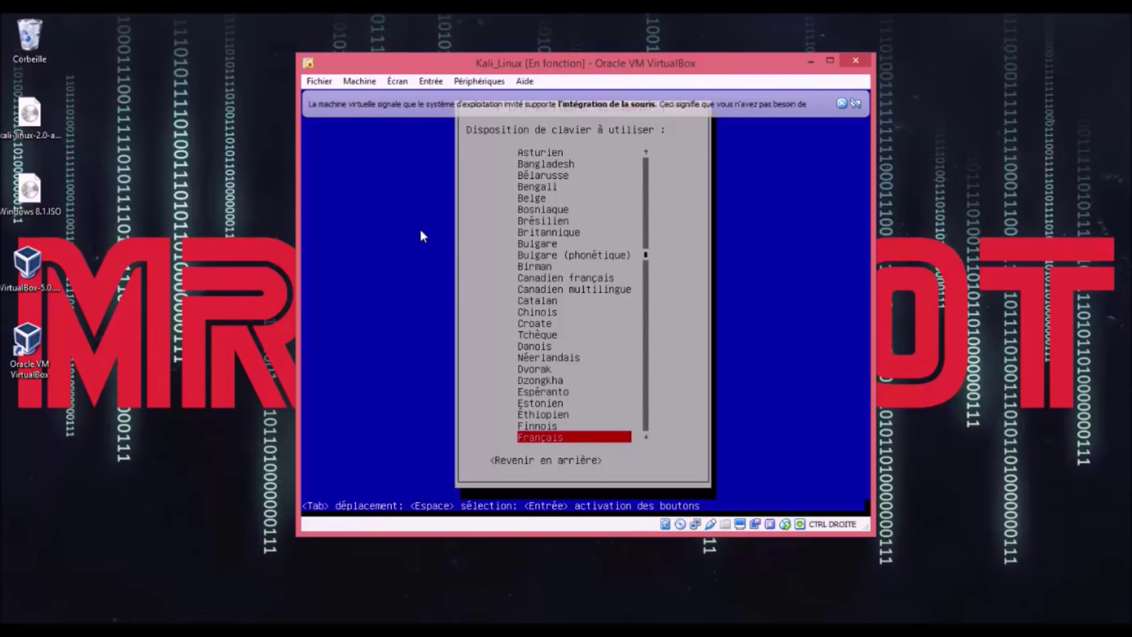
pyautogui.press('Return')
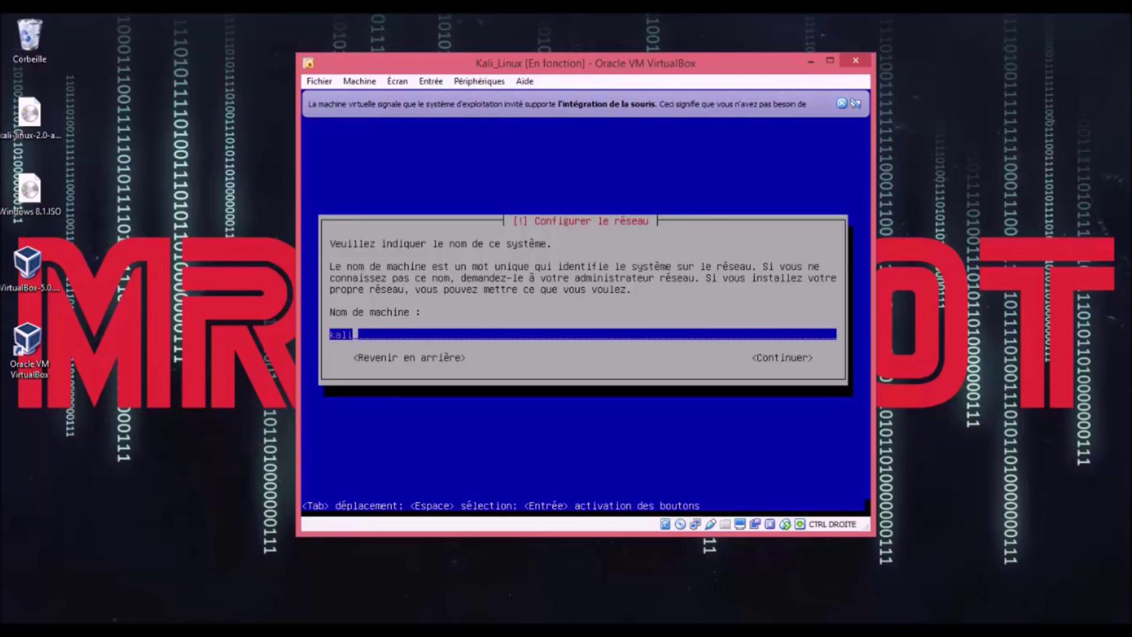
# Step: Try the hostname Kali_Linux and dismiss the invalid-name error
pyautogui.press('BackSpace')
pyautogui.press('BackSpace')
pyautogui.press('BackSpace')
pyautogui.press('BackSpace')
pyautogui.write('Kali_Linux')
pyautogui.press('Tab')
pyautogui.press('Return')
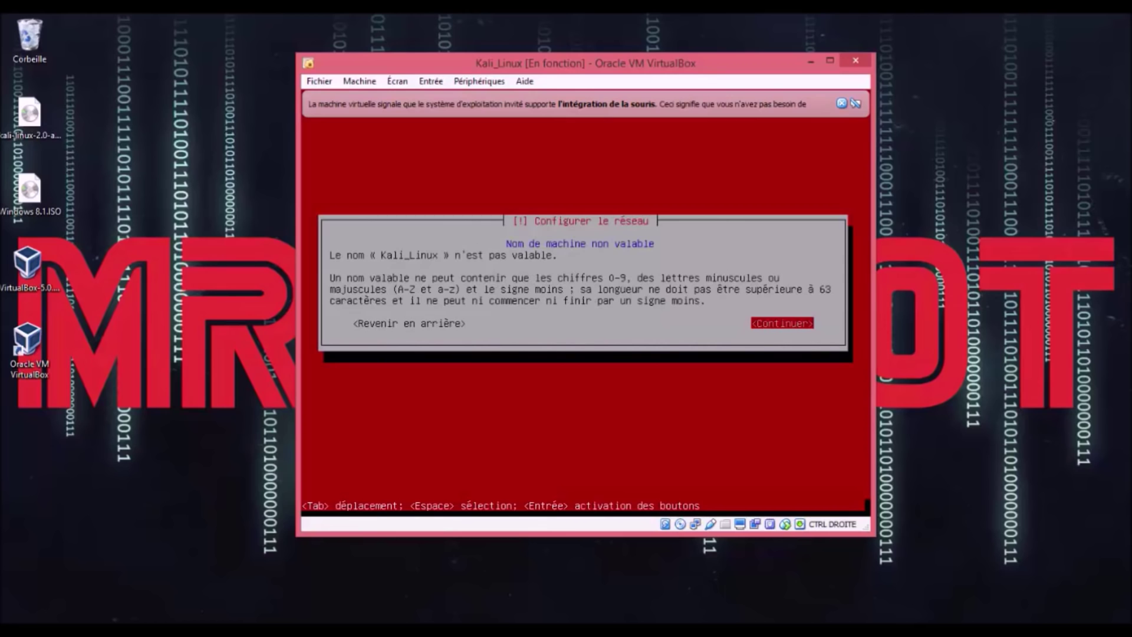
pyautogui.press('Tab')
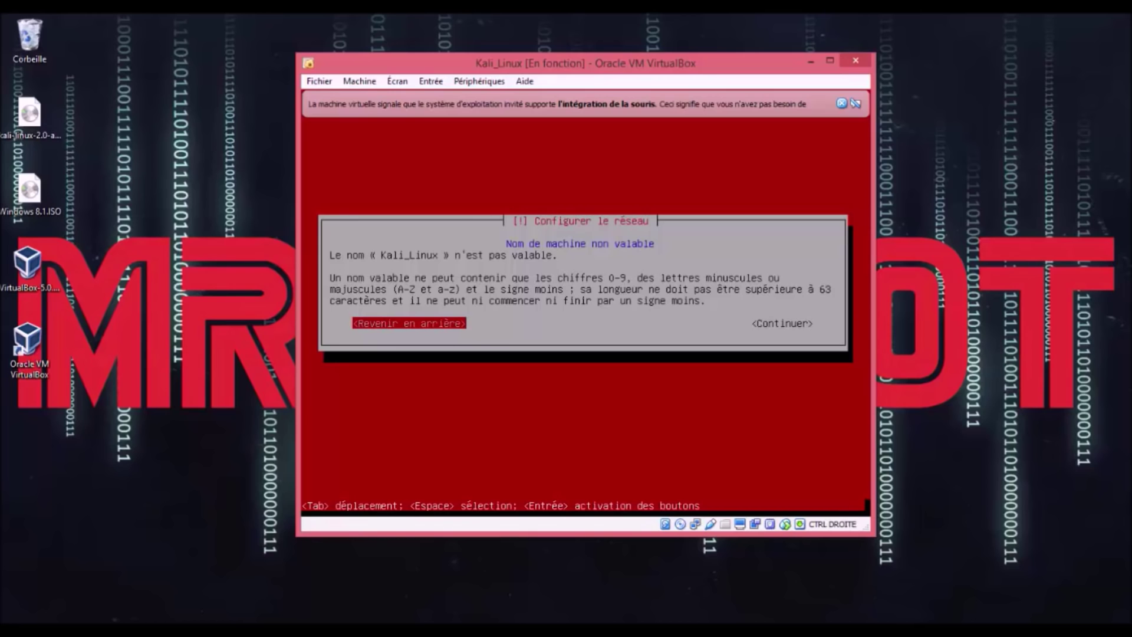
pyautogui.press('Return')
# Step: Enter KaliLinux as the hostname and continue
pyautogui.press('BackSpace')
pyautogui.press('BackSpace')
pyautogui.press('BackSpace')
pyautogui.press('BackSpace')
pyautogui.press('BackSpace')
pyautogui.write('Kali')
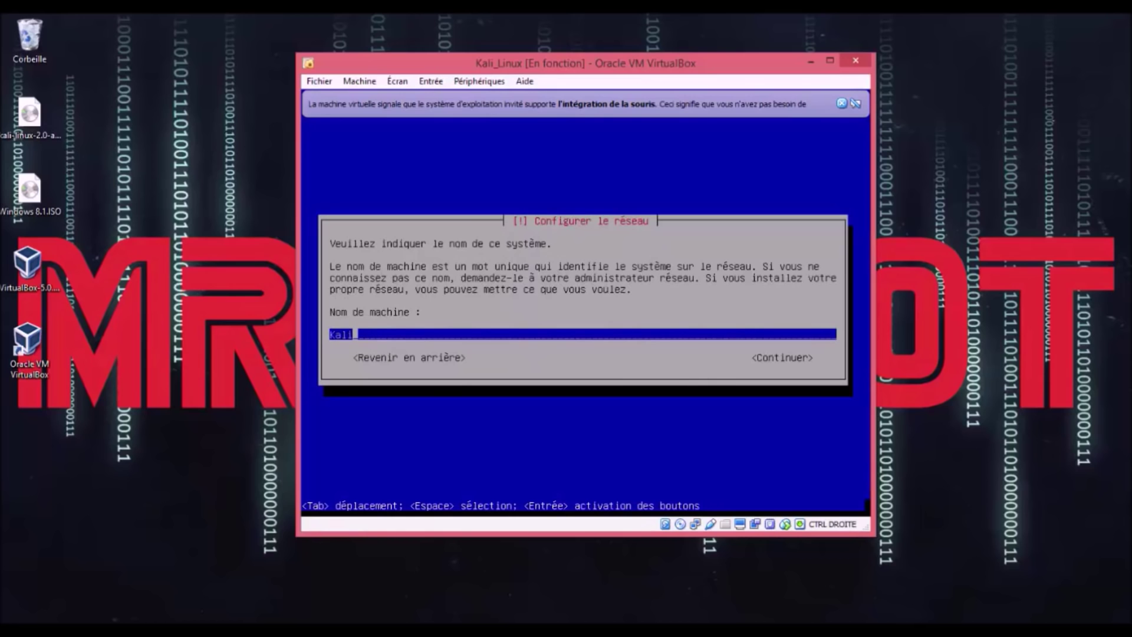
pyautogui.write('Linux')
pyautogui.press('Tab')
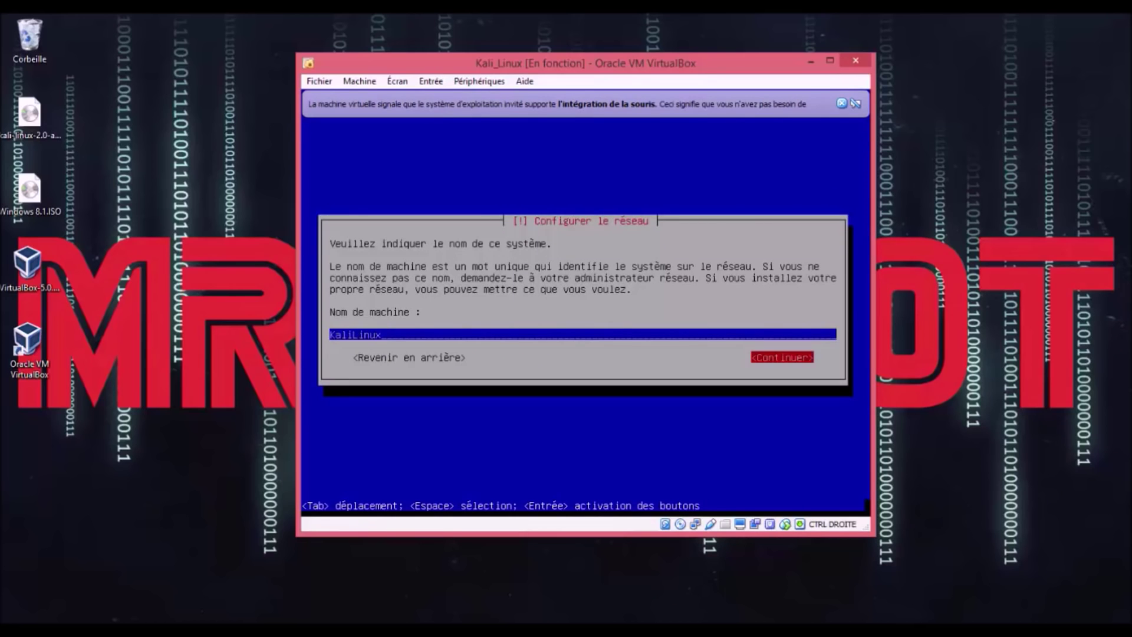
pyautogui.press('Return')
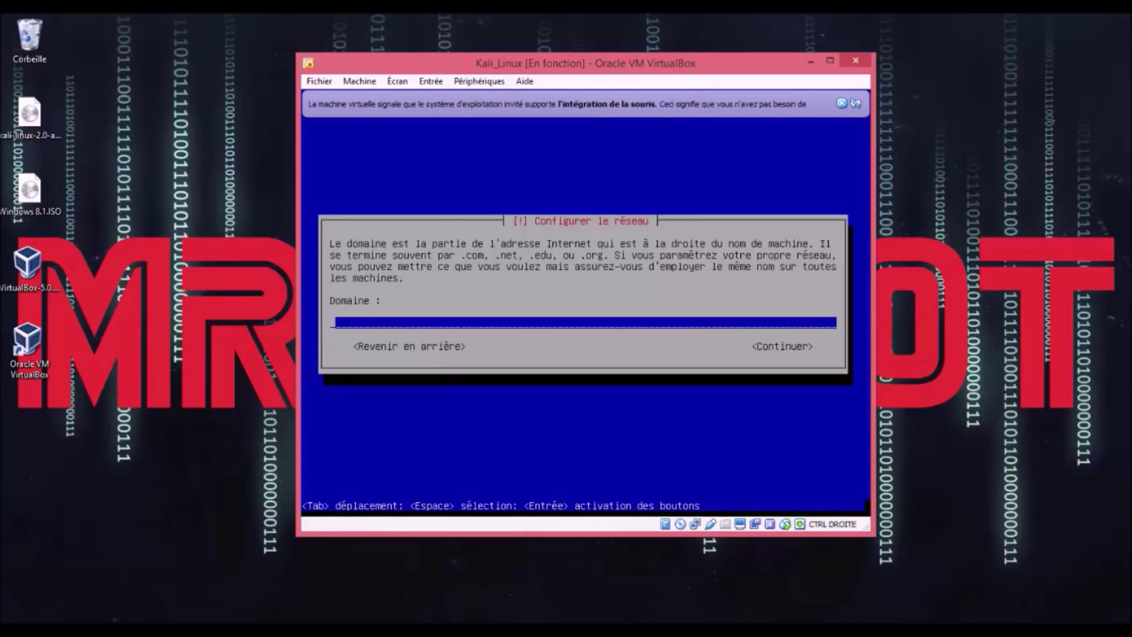
# Step: Leave the Domaine field blank and continue
pyautogui.press('Tab')
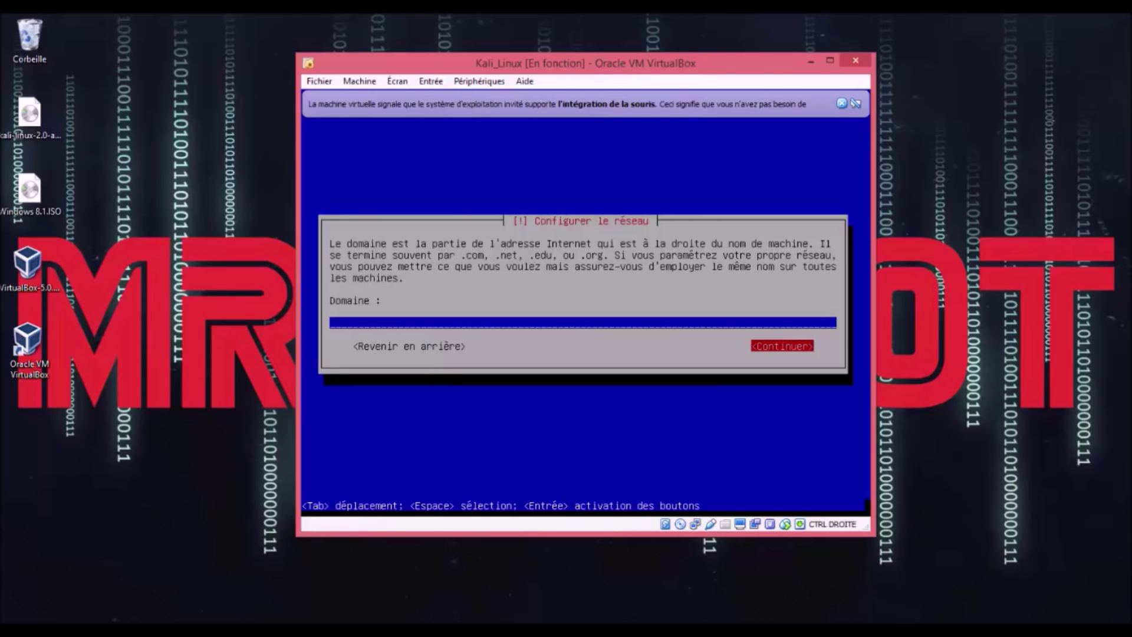
pyautogui.press('Return')
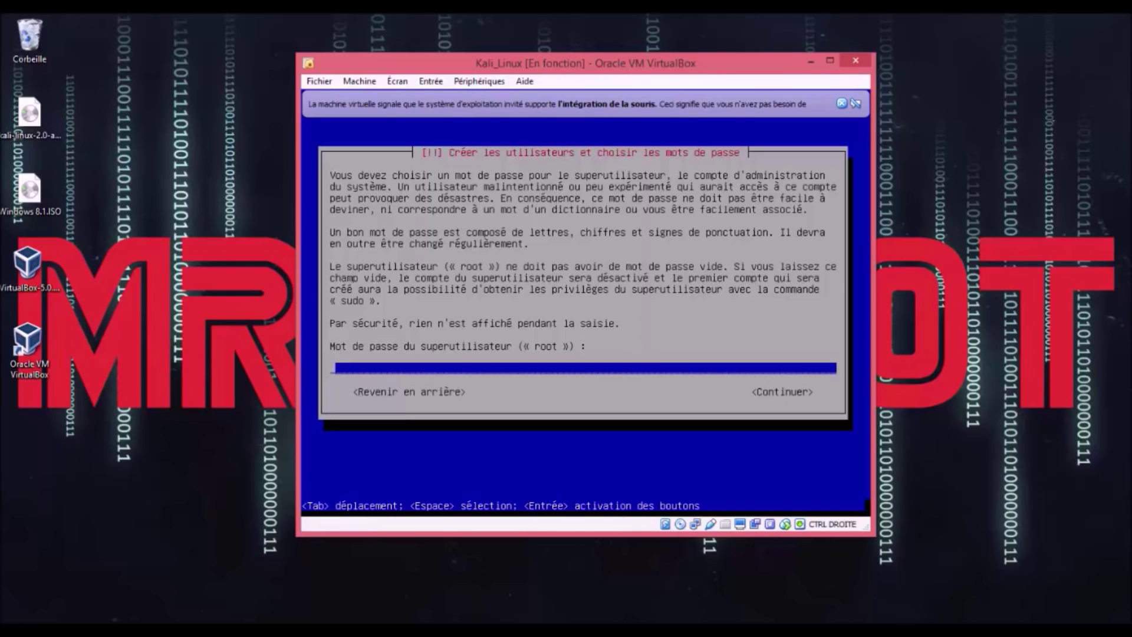
# Step: Enter the Kali root password, correcting the first attempts
pyautogui.press('Tab')
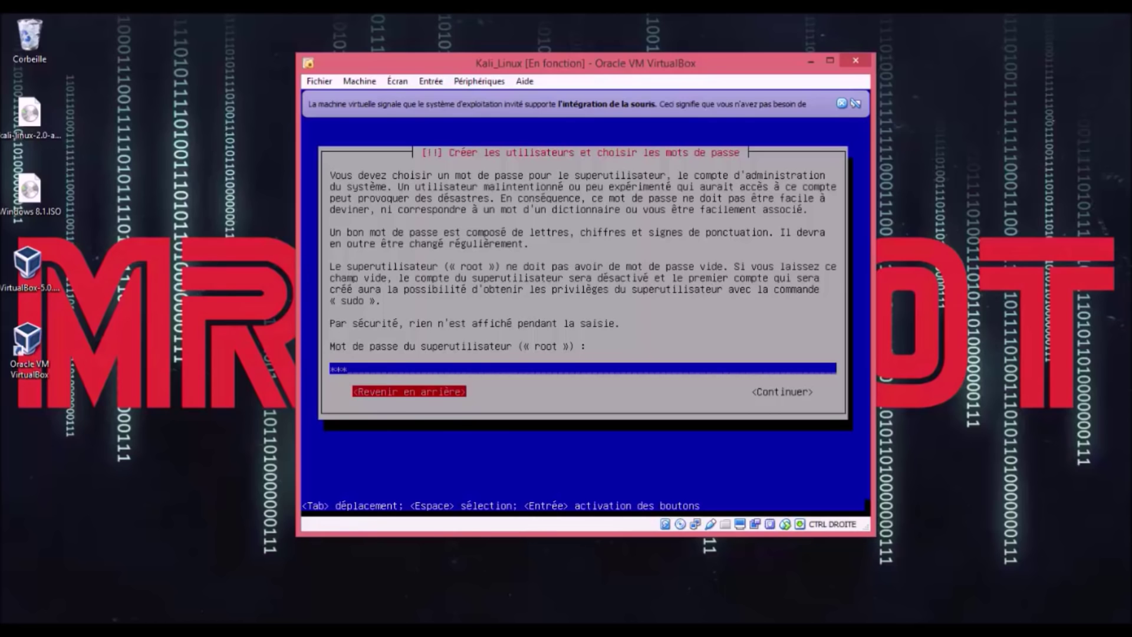
pyautogui.hotkey('shift', 'Tab')
pyautogui.press('BackSpace')
pyautogui.press('BackSpace')
pyautogui.press('BackSpace')
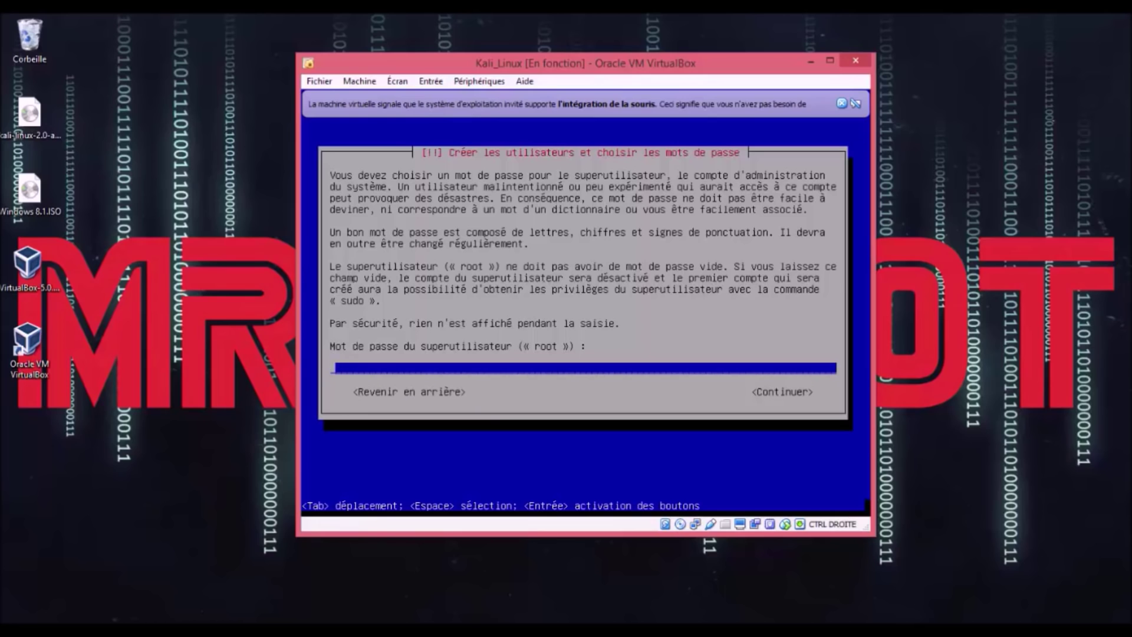
pyautogui.press('BackSpace')
pyautogui.press('BackSpace')
pyautogui.press('BackSpace')
pyautogui.press('Tab')
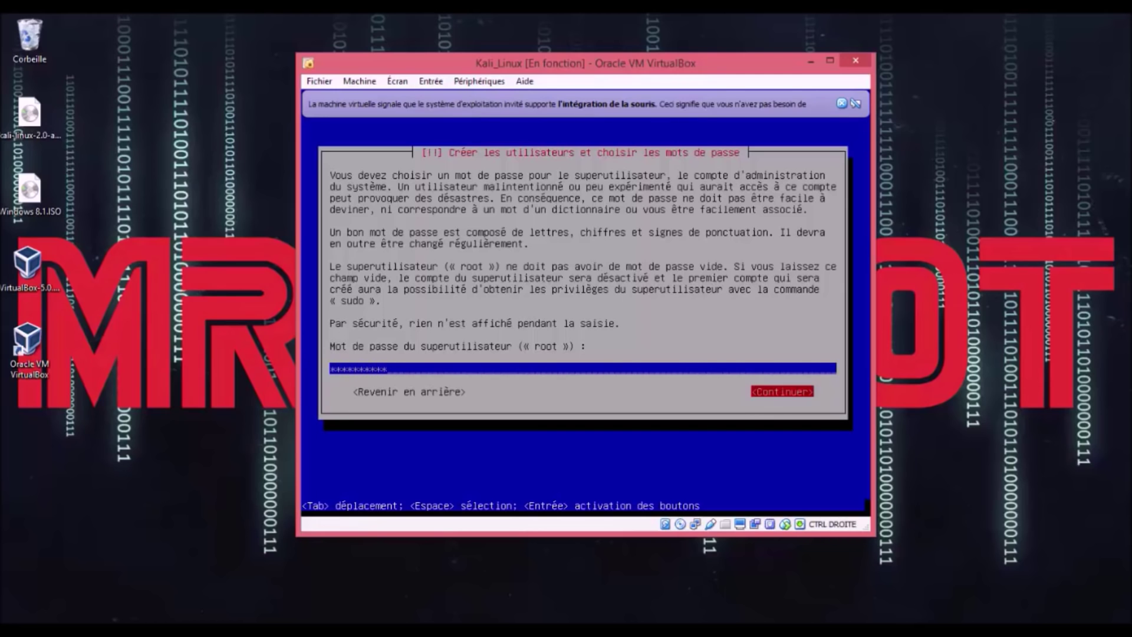
pyautogui.press('Return')
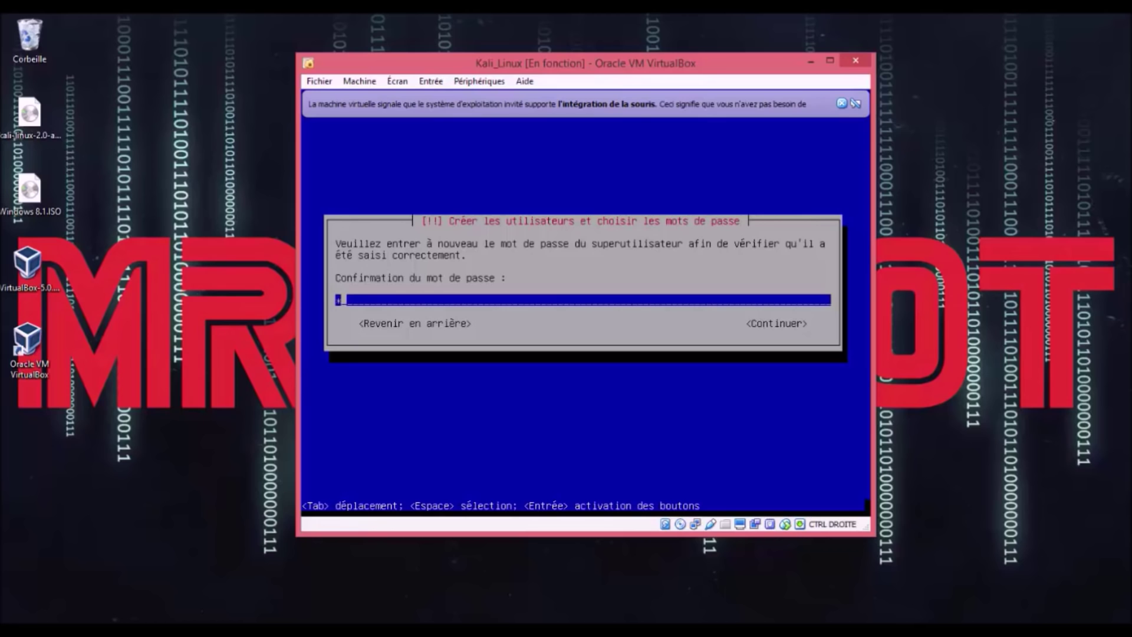
# Step: Re-enter the same root password to confirm it
pyautogui.press('Tab')
pyautogui.press('Return')
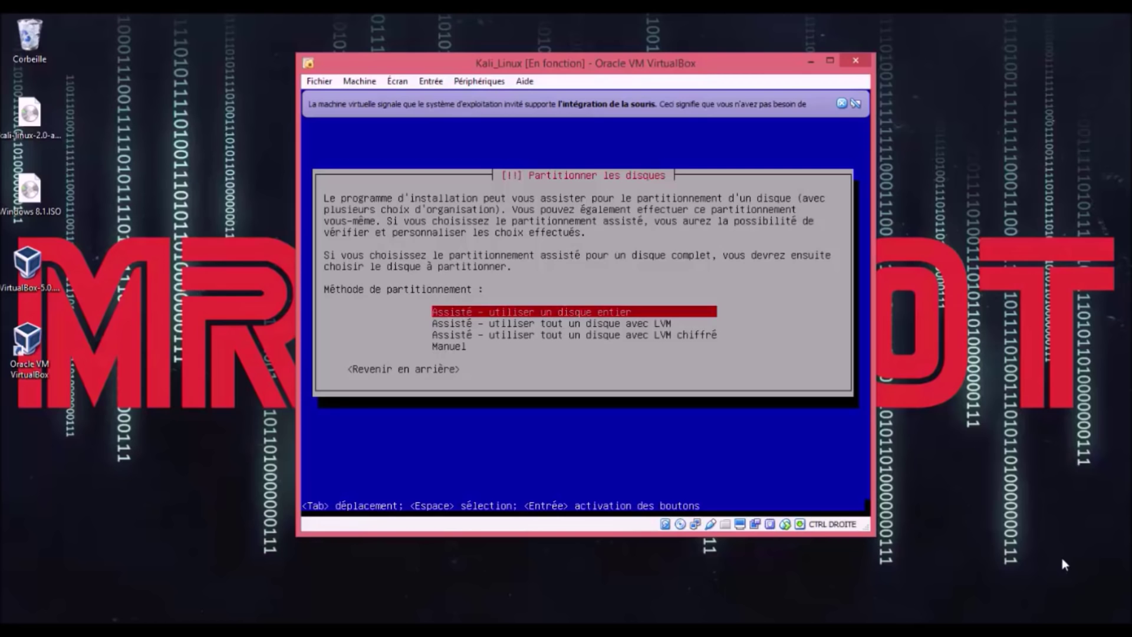
# Step: Choose 'Assisté - utiliser un disque entier' on the 21.5 GB SCSI1 VBOX HARDDISK
pyautogui.press('Down')
pyautogui.press('Down')
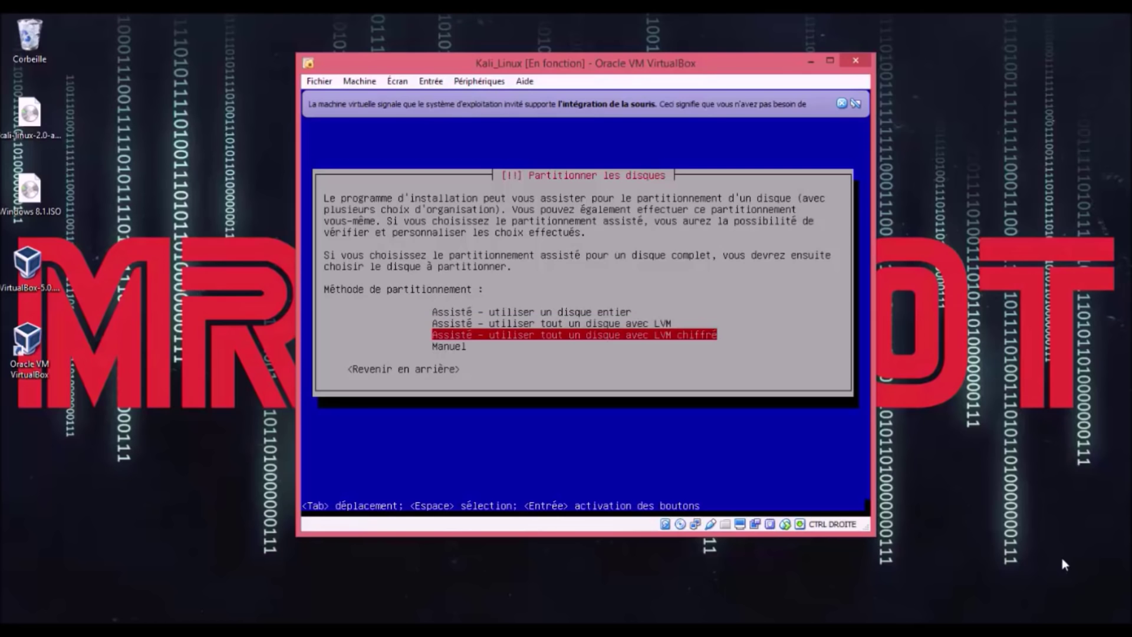
pyautogui.press('Up')
pyautogui.press('Up')
pyautogui.press('Down')
pyautogui.press('Down')
pyautogui.press('Up')
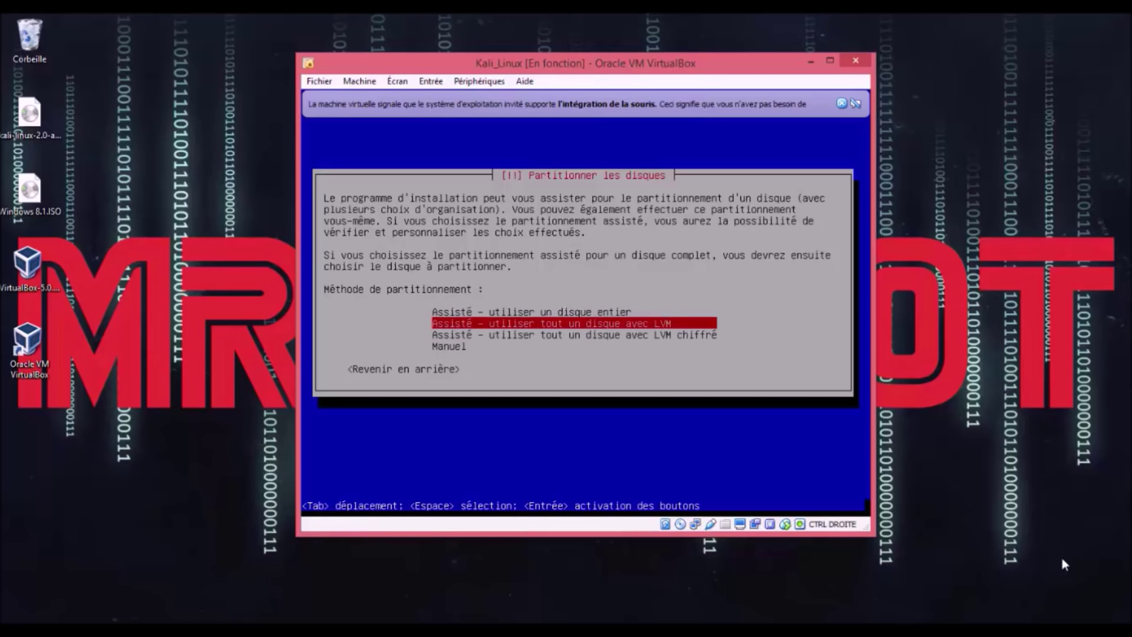
pyautogui.press('Down')
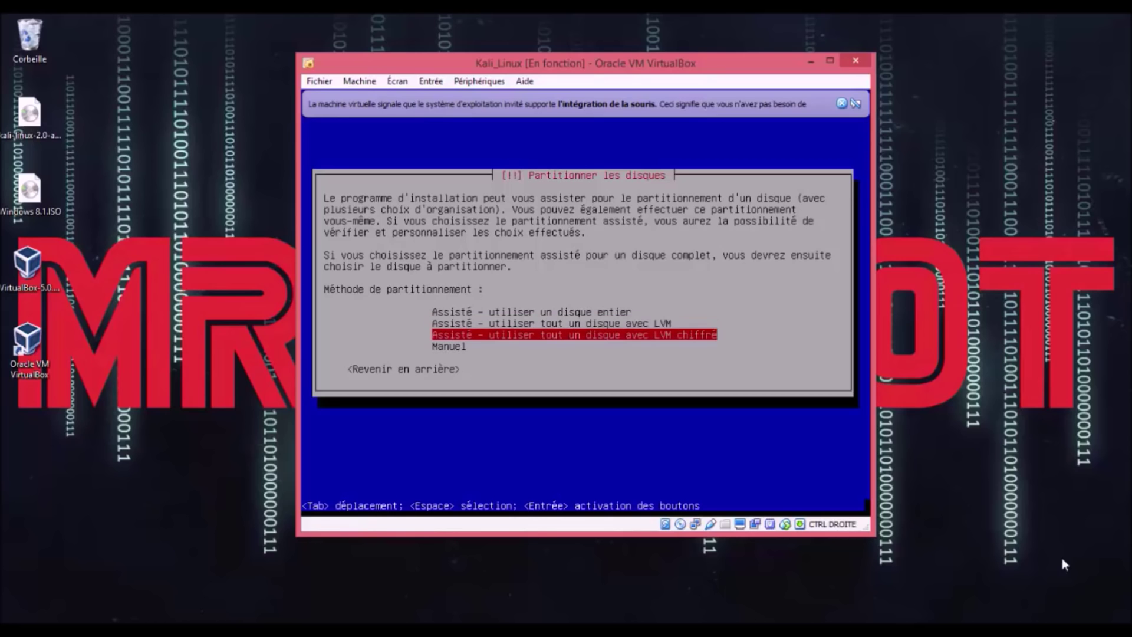
pyautogui.press('Up')
pyautogui.press('Up')
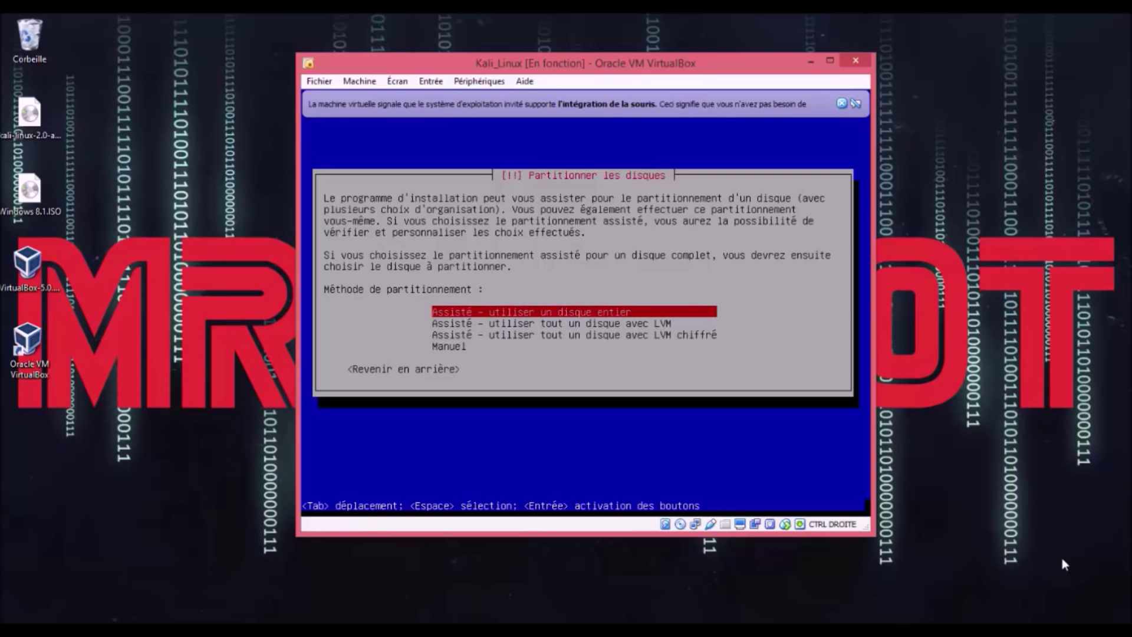
pyautogui.press('Return')
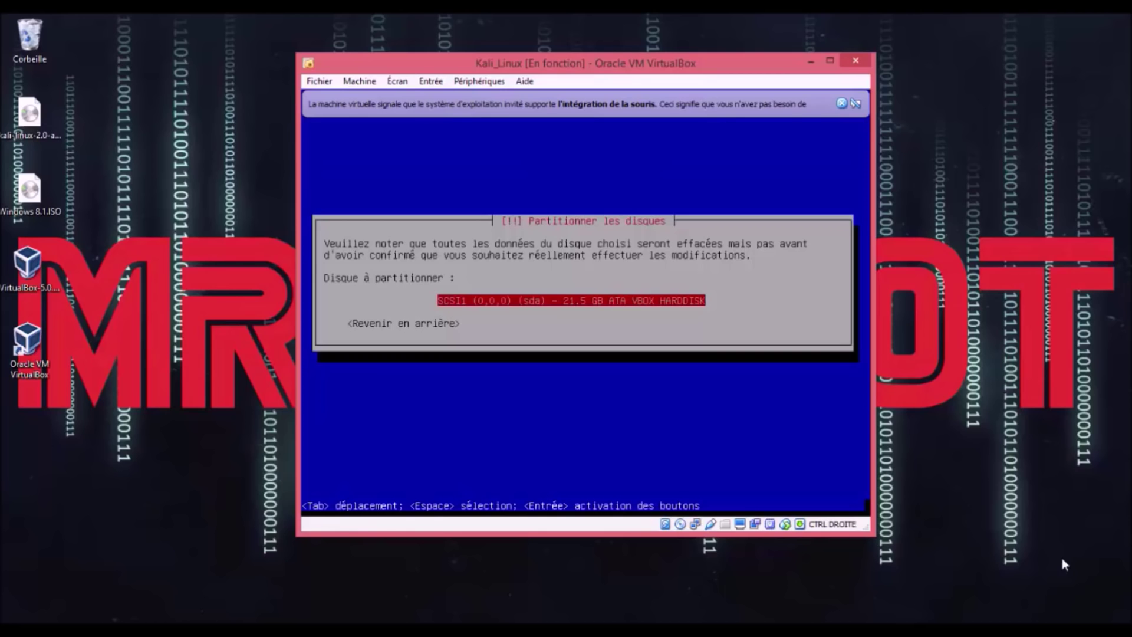
pyautogui.press('Return')
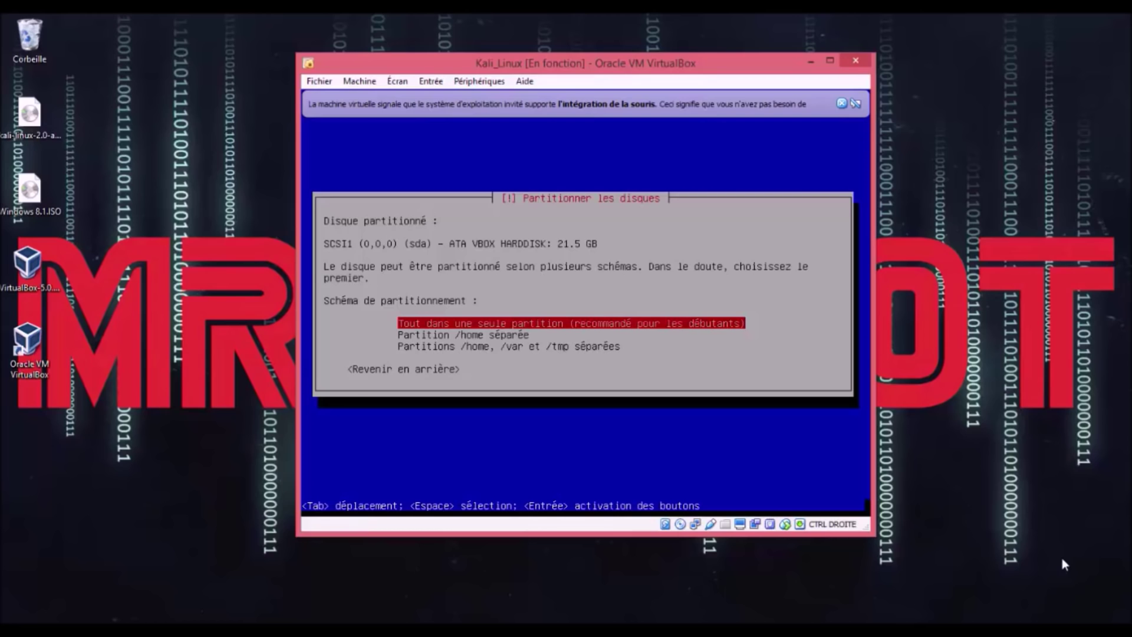
# Step: Pick 'Tout dans une seule partition', giving a 20.5 GB ext4 root and 922.7 MB swap
pyautogui.press('Down')
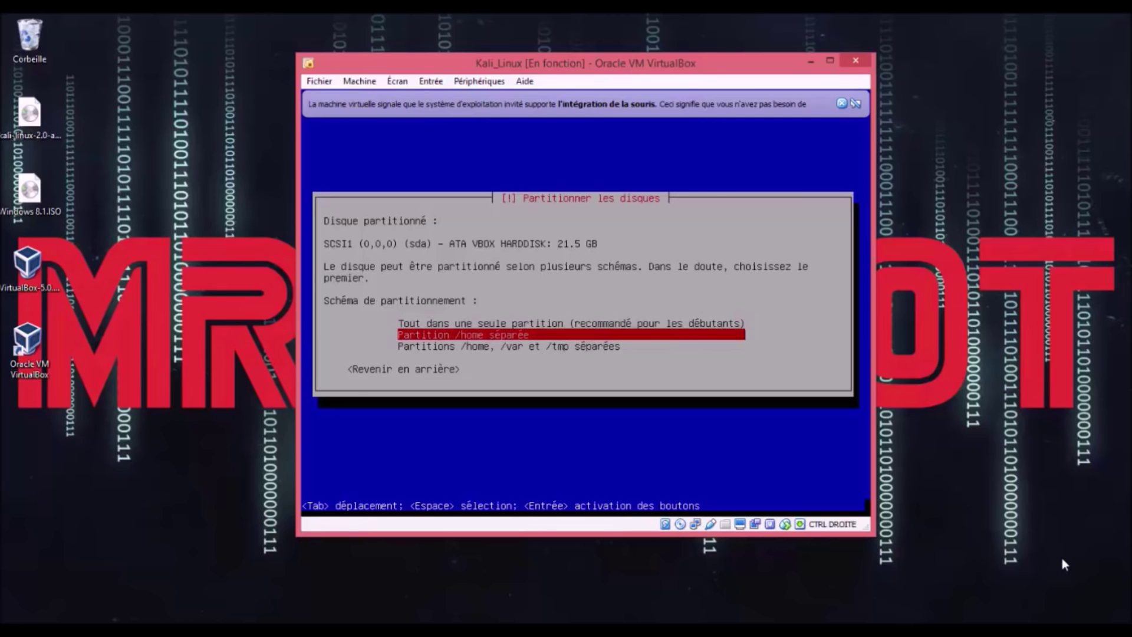
pyautogui.press('Up')
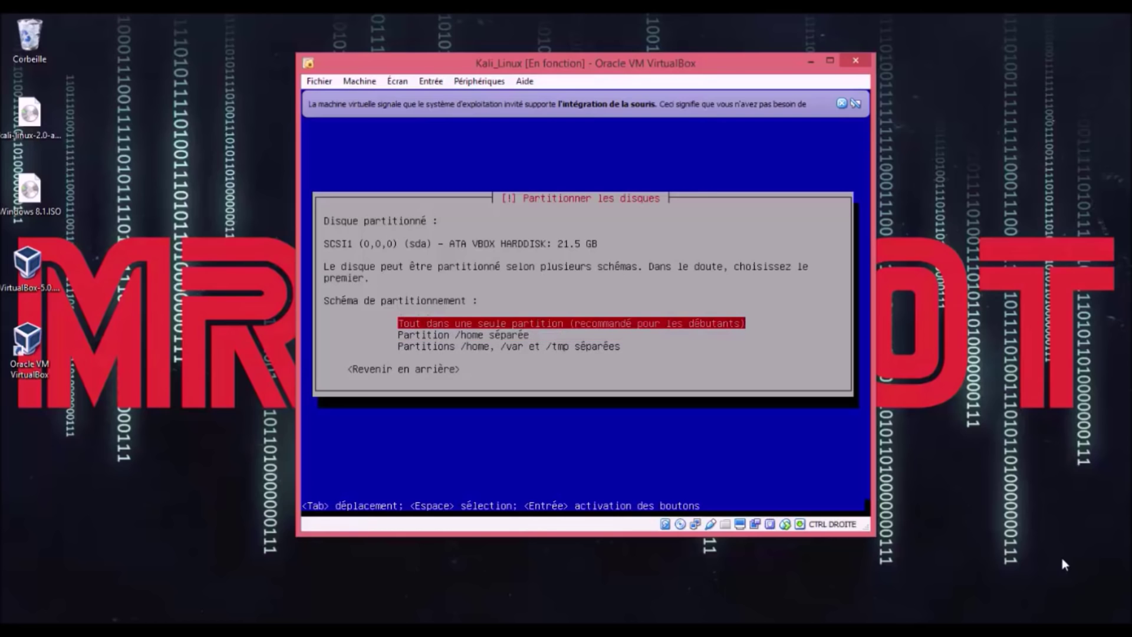
pyautogui.press('Down')
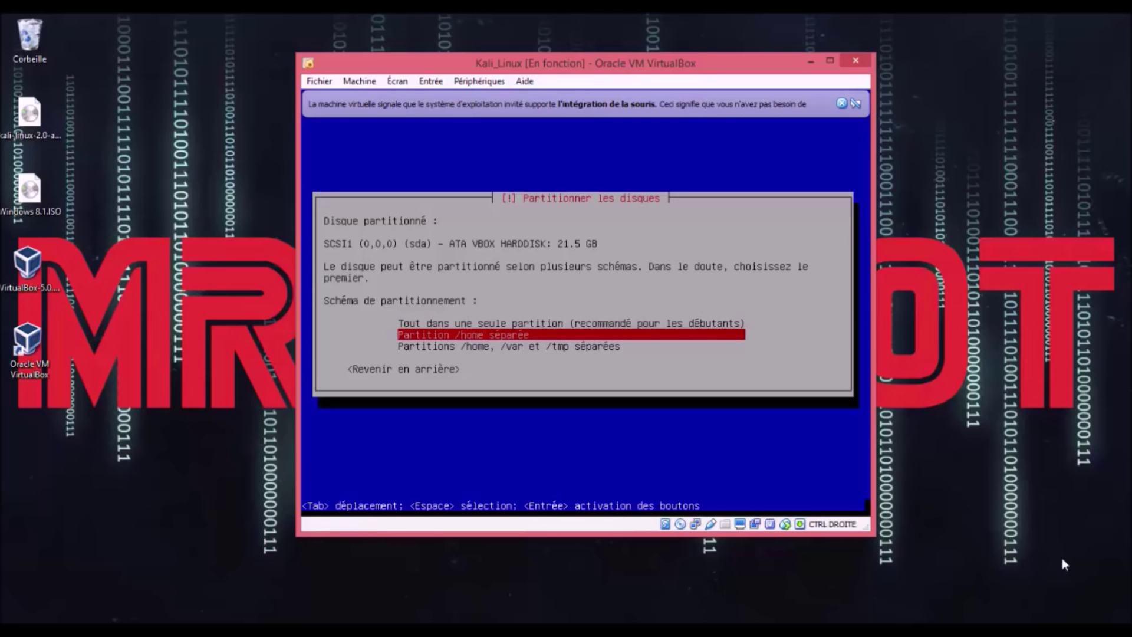
pyautogui.press('Down')
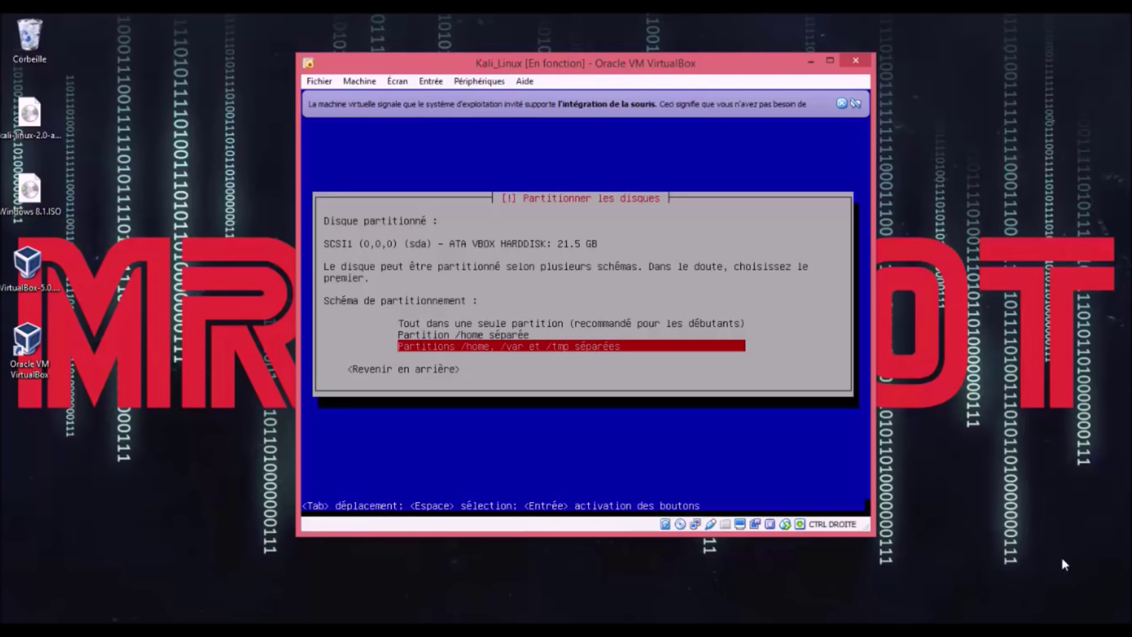
pyautogui.press('Up')
pyautogui.press('Up')
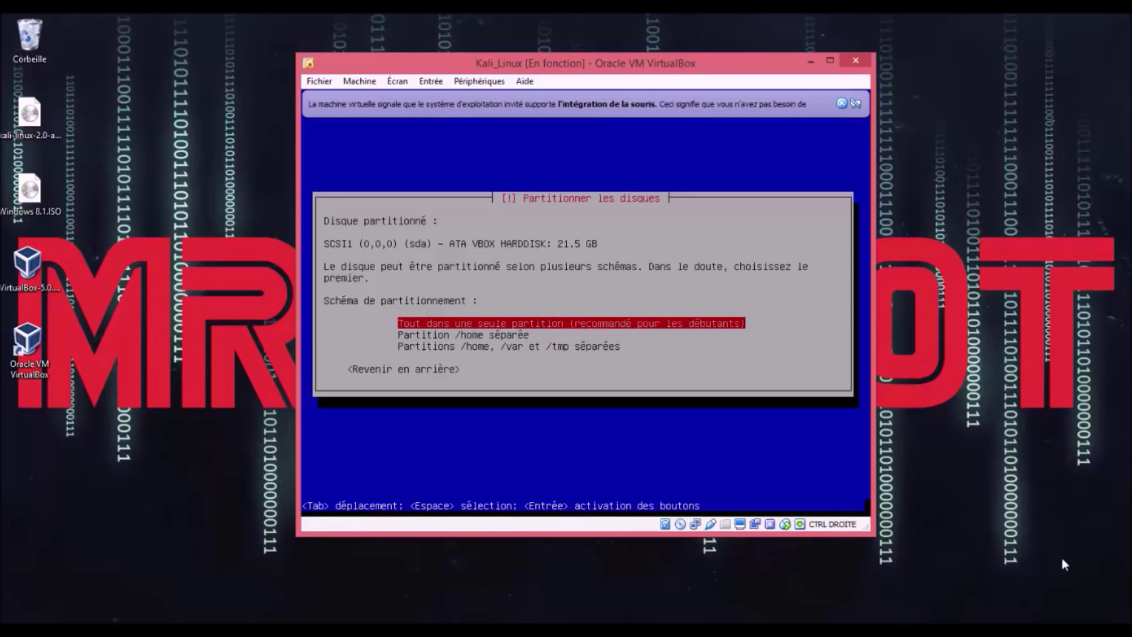
pyautogui.press('Down')
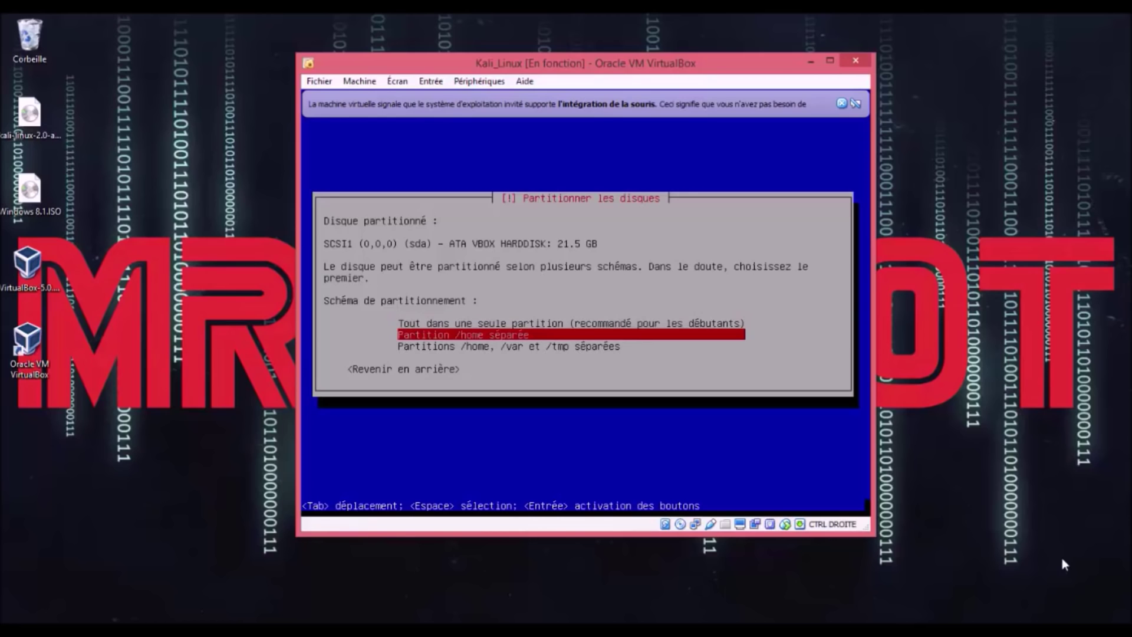
pyautogui.press('Down')
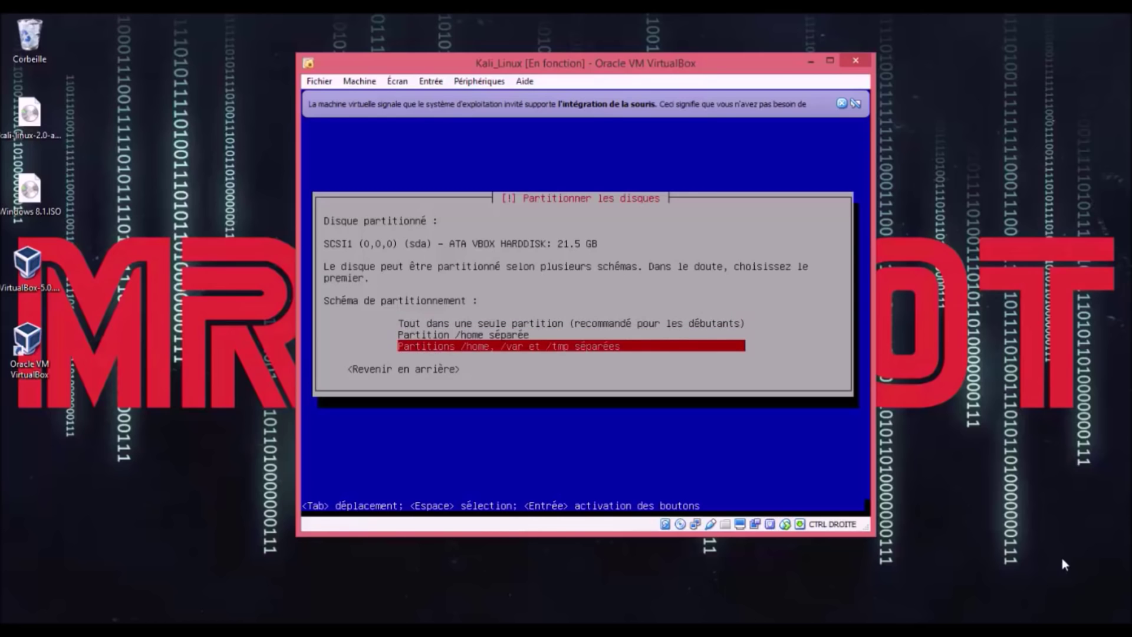
pyautogui.press('Up')
pyautogui.press('Up')
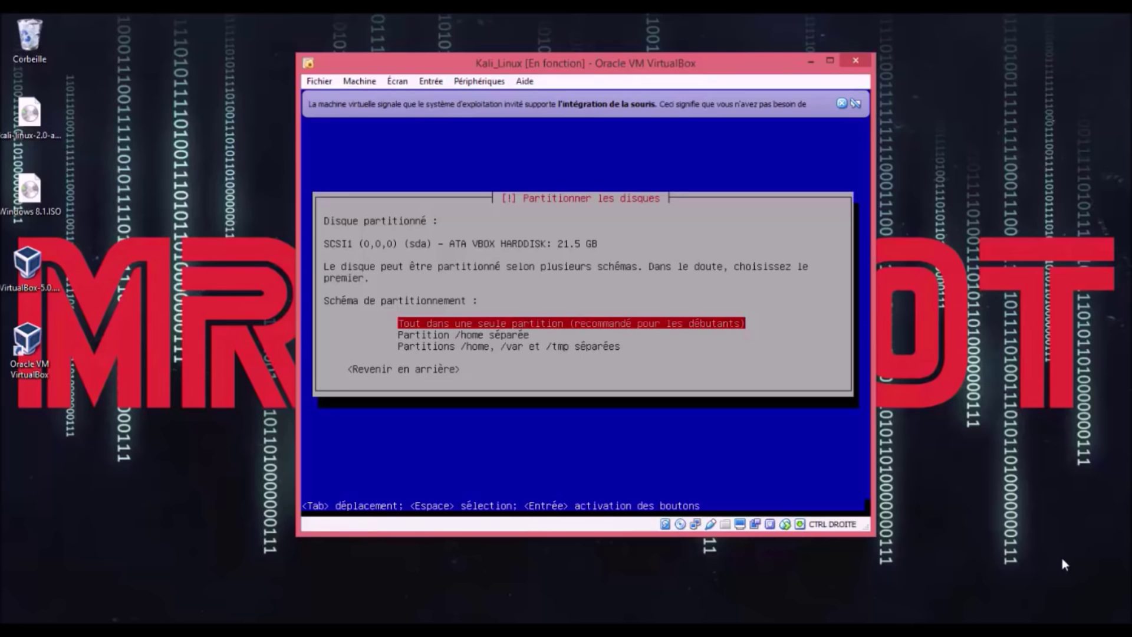
pyautogui.press('Return')
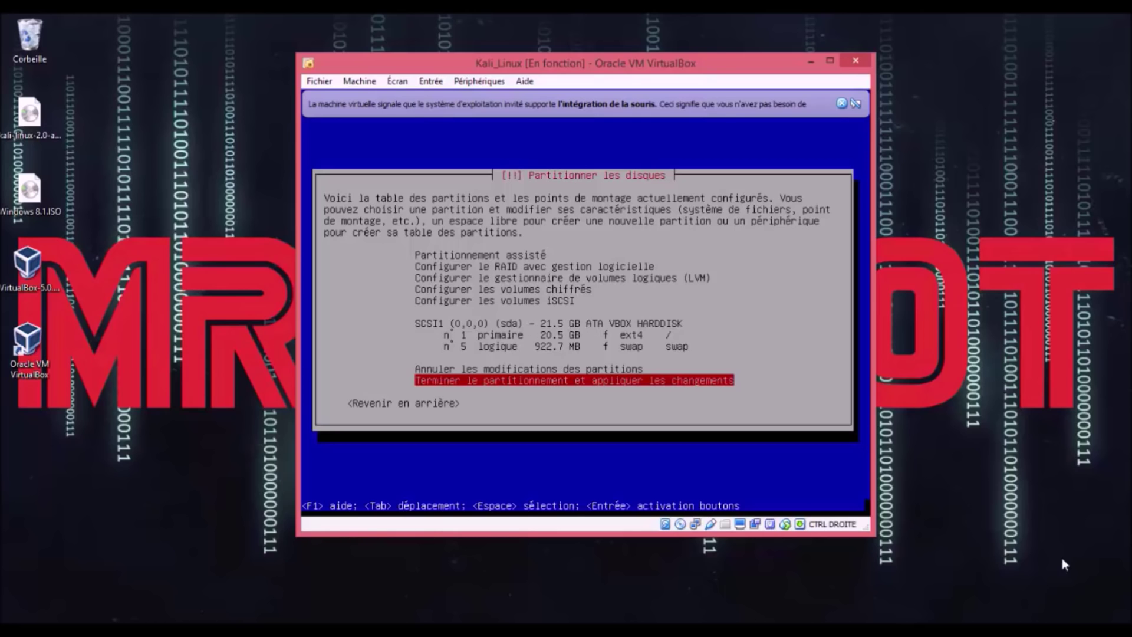
pyautogui.press('Up')
pyautogui.press('Down')
# Step: Finish partitioning and confirm writing the ext4 and swap partitions to disk
pyautogui.press('Return')
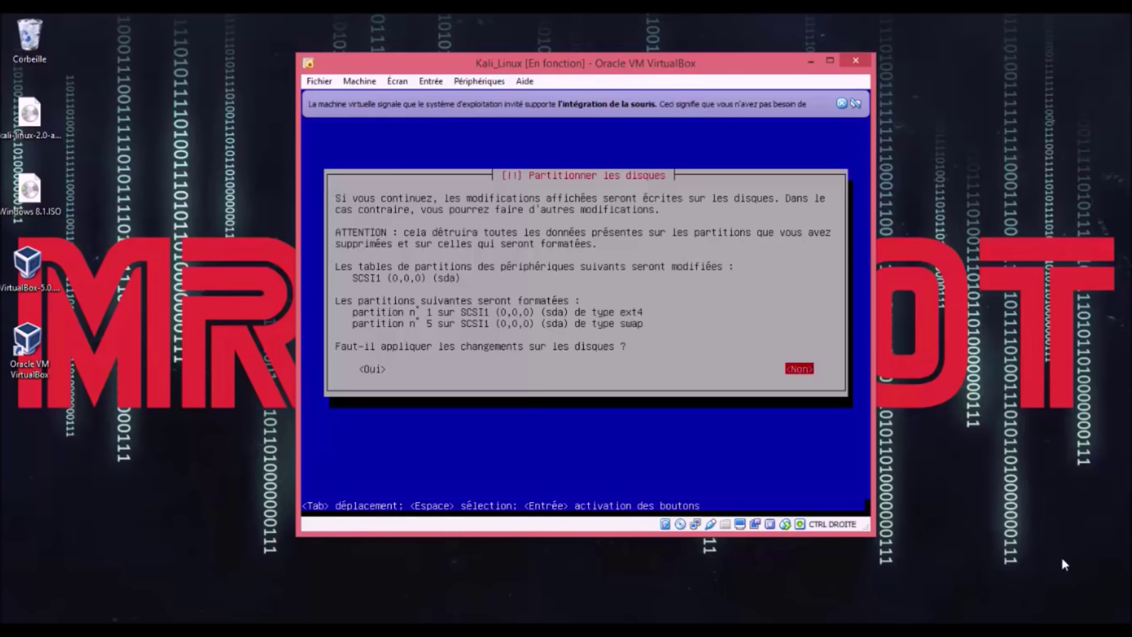
pyautogui.press('Tab')
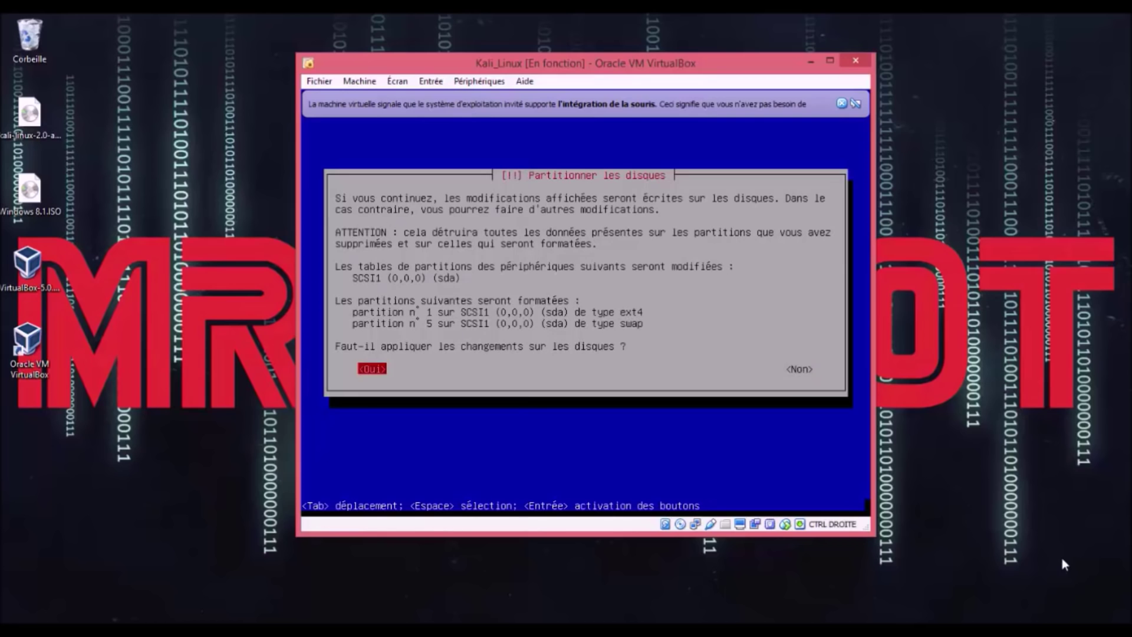
pyautogui.press('Return')
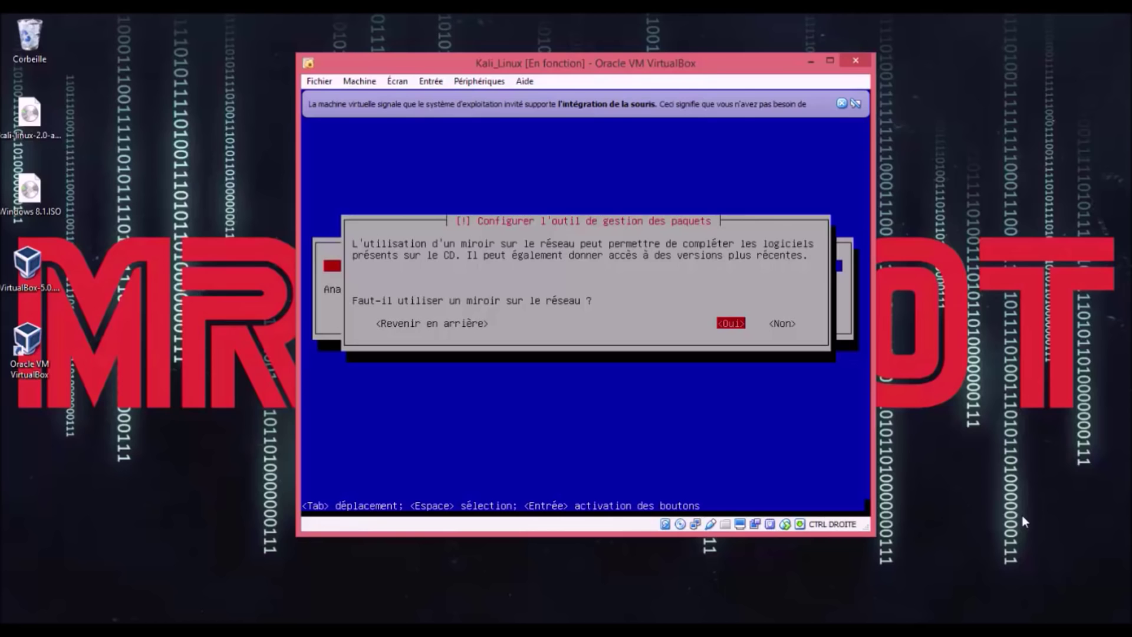
# Step: Use a network mirror and leave the HTTP proxy blank
pyautogui.press('Return')
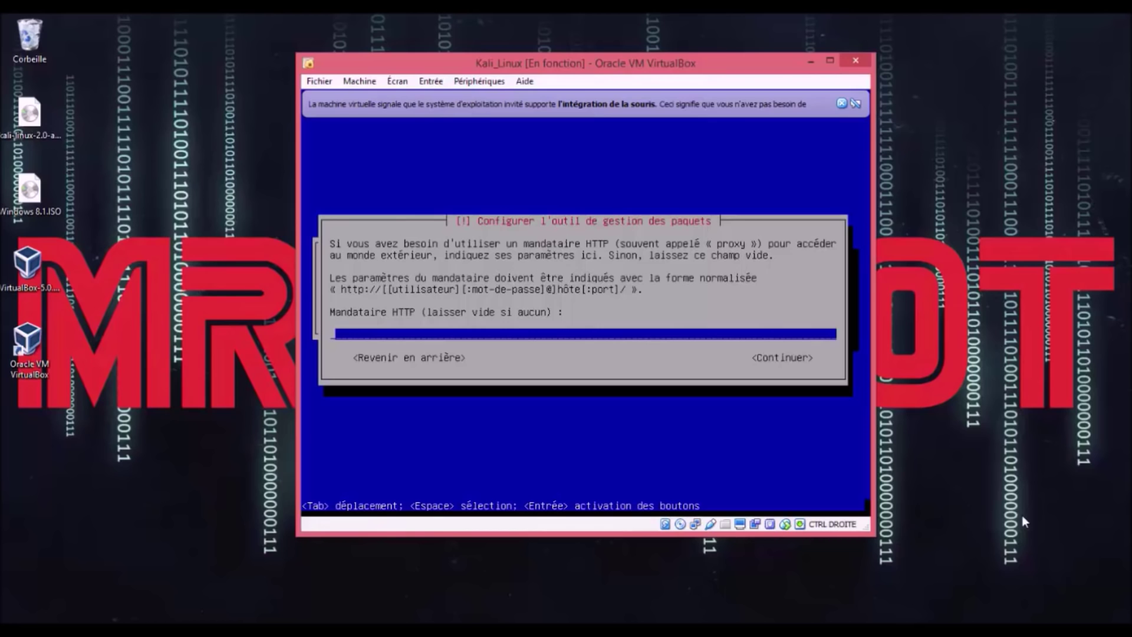
pyautogui.press('Tab')
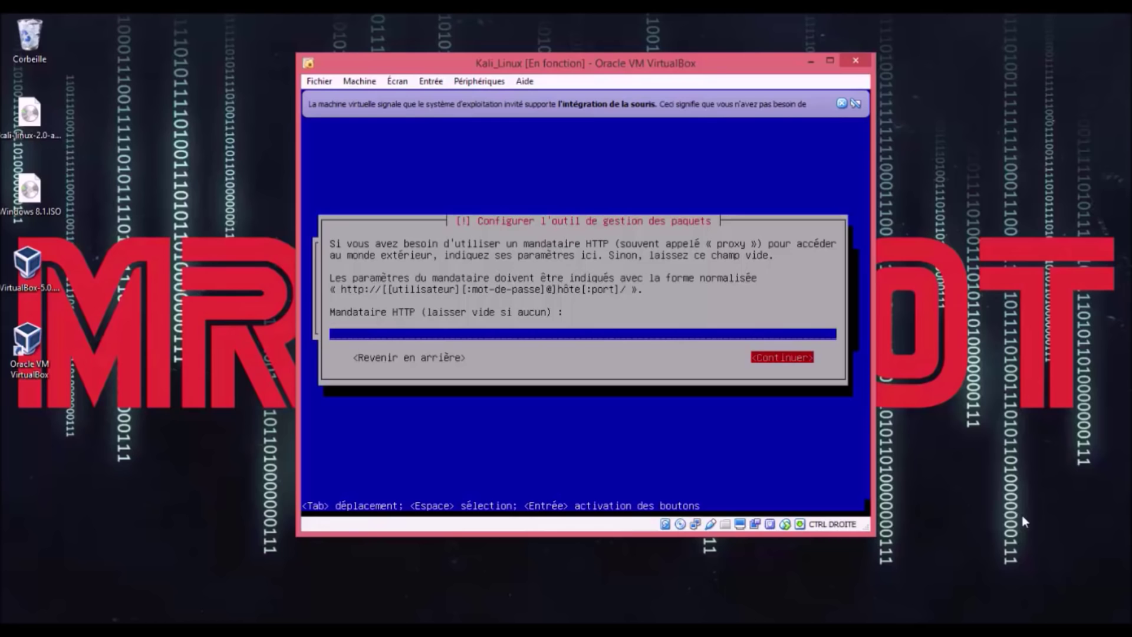
pyautogui.press('Return')
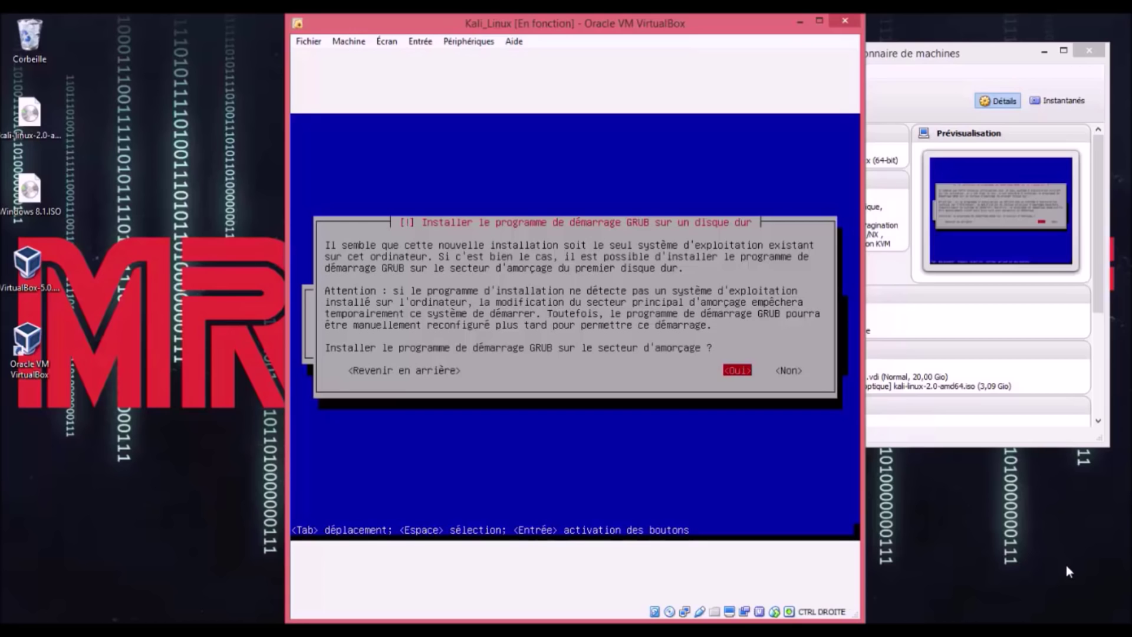
# Step: Install the GRUB boot loader on /dev/sda
pyautogui.press('Return')
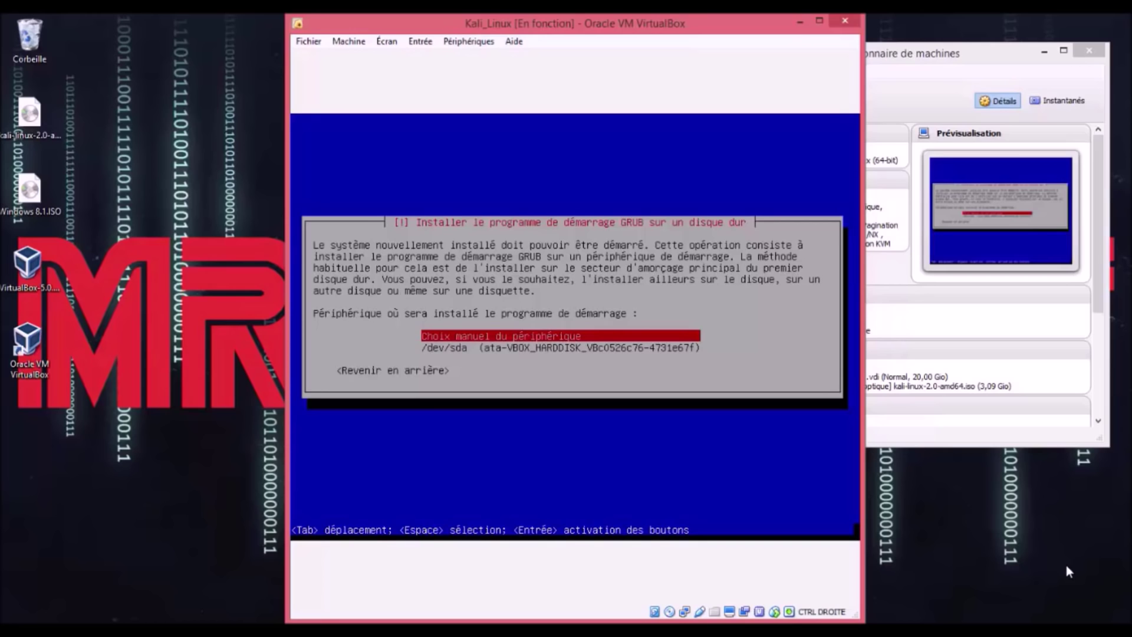
pyautogui.press('Down')
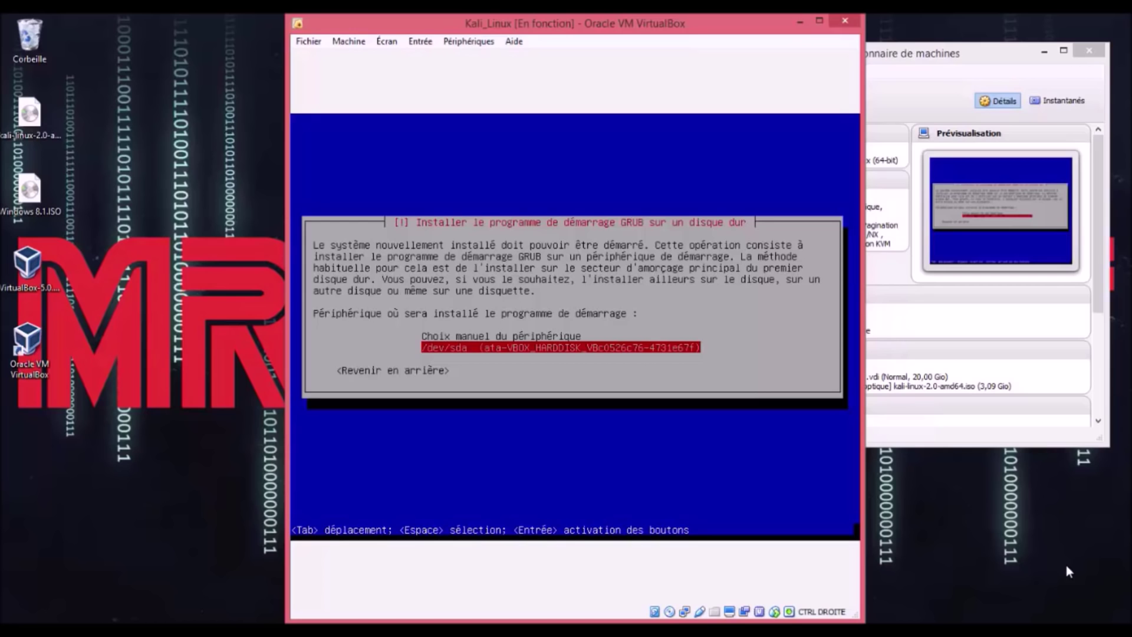
pyautogui.press('Return')
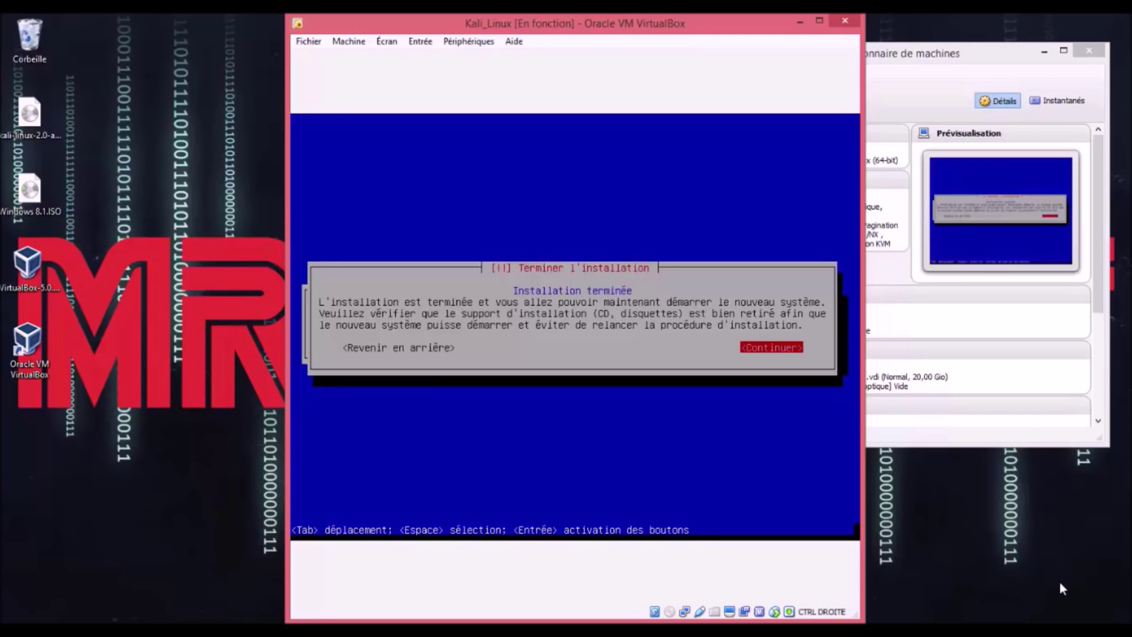
# Step: Complete the Kali installation and let the VM reboot to the login screen
pyautogui.press('Return')
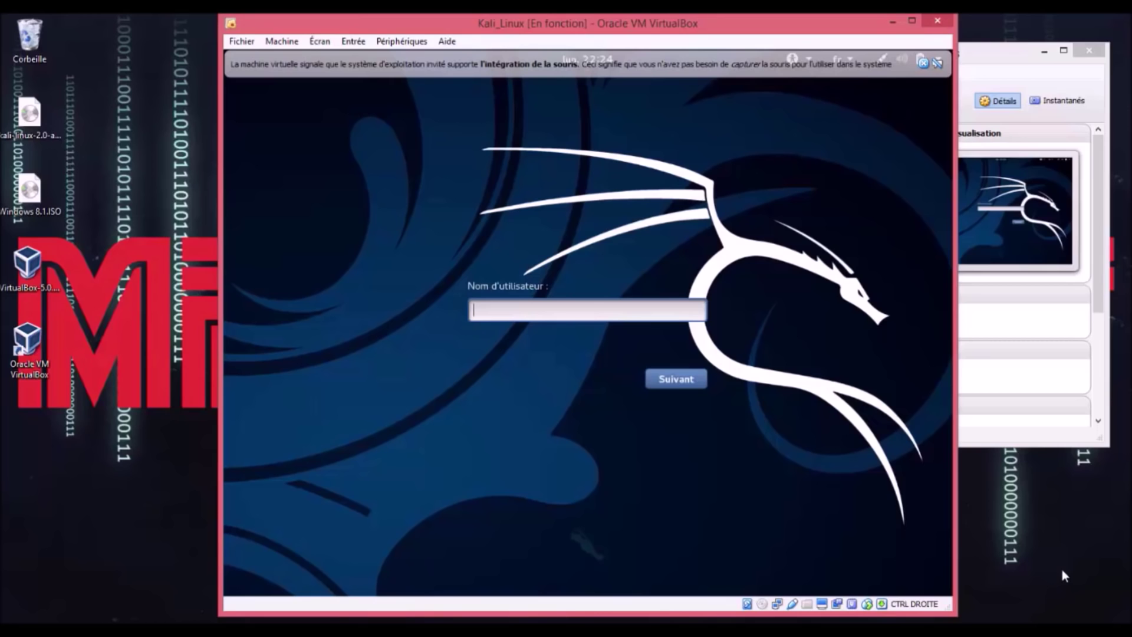
# Step: Log in to Kali as root with its password and dismiss the mouse-integration notice
pyautogui.write('root')
pyautogui.click(676, 379)
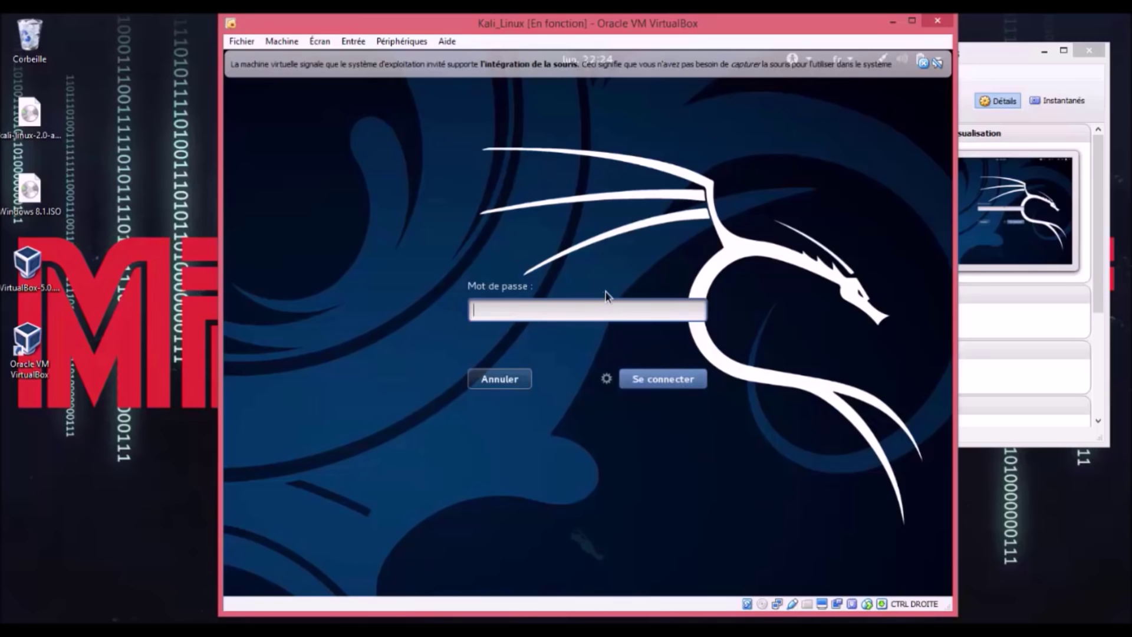
pyautogui.write('too********')
pyautogui.click(665, 384)
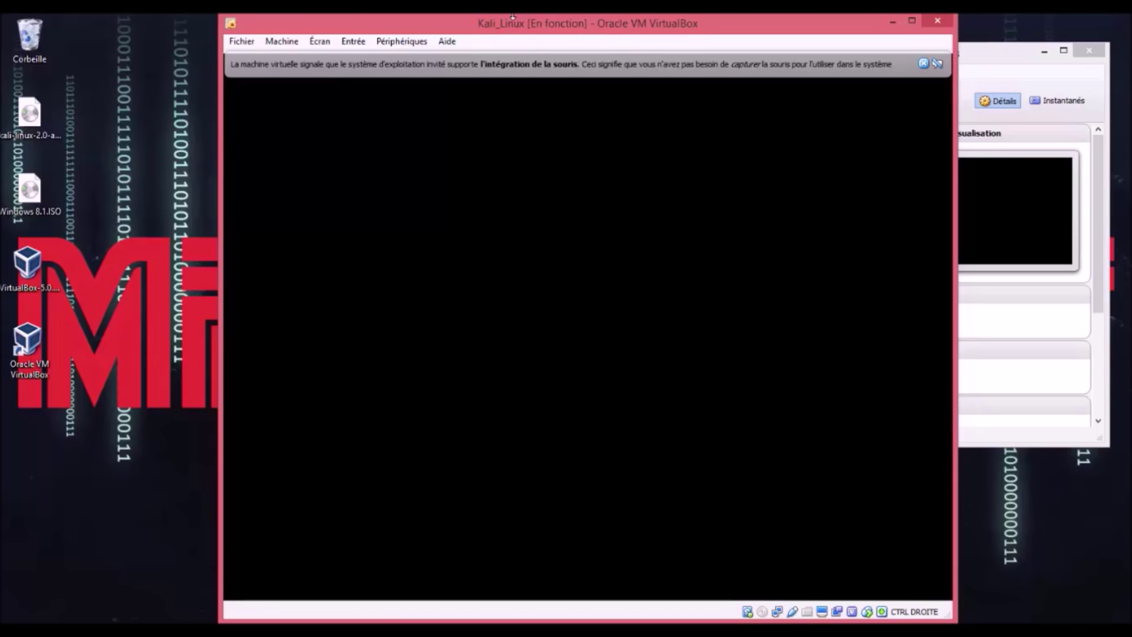
pyautogui.click(923, 64)
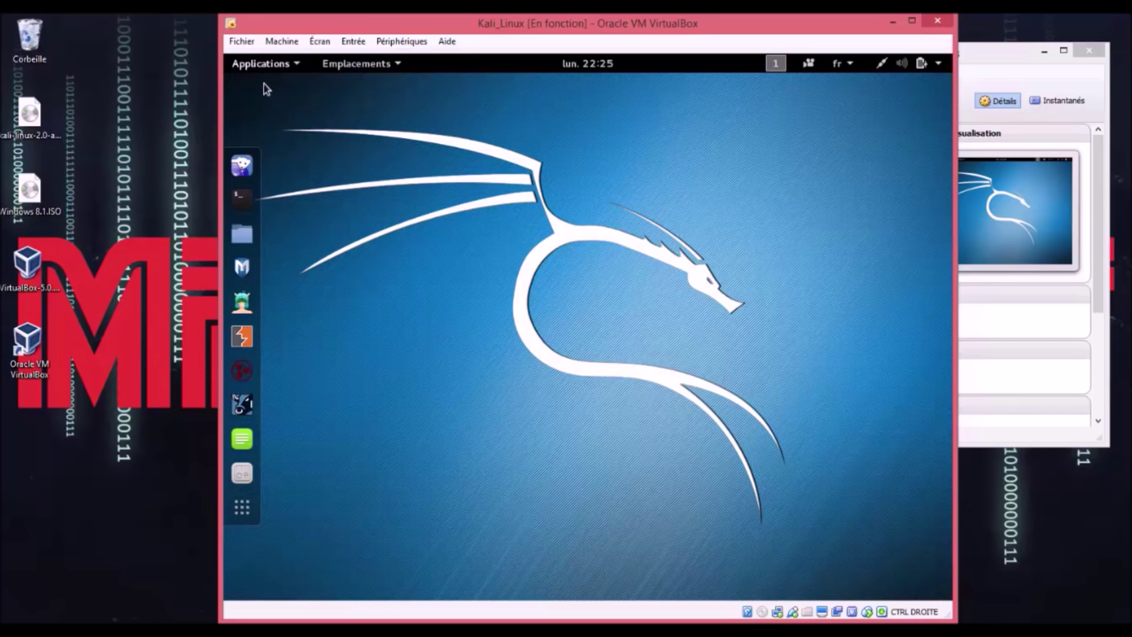
# Step: Browse the Kali Applications and Places menus, then close them on the desktop
pyautogui.click(277, 63)
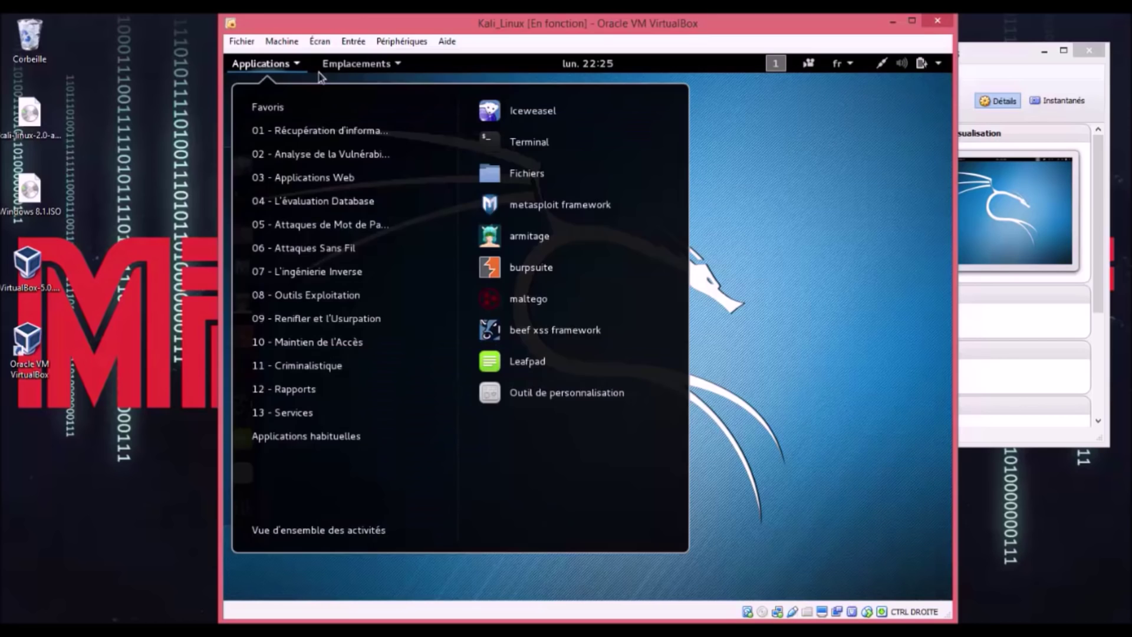
pyautogui.click(356, 63)
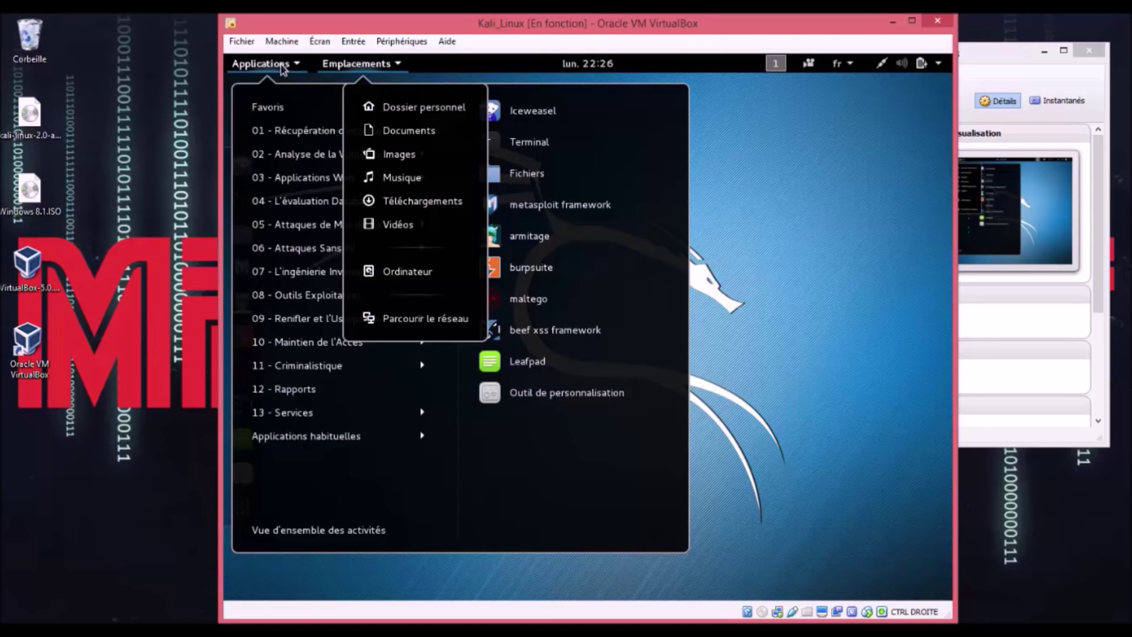
pyautogui.click(283, 69)
pyautogui.click(283, 69)
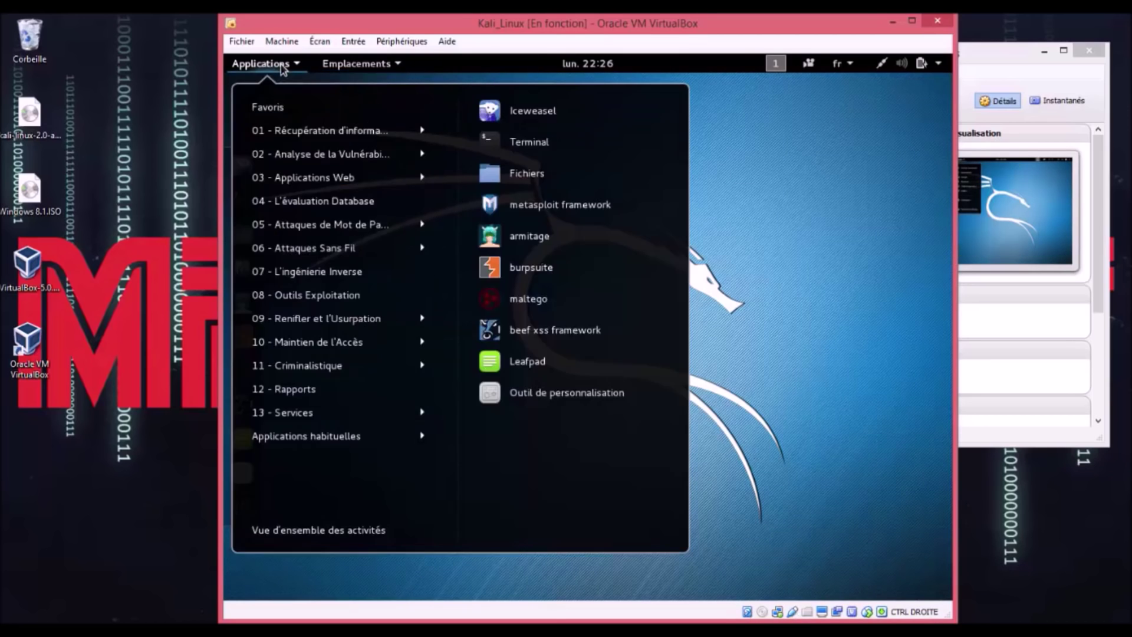
pyautogui.click(388, 67)
pyautogui.click(270, 66)
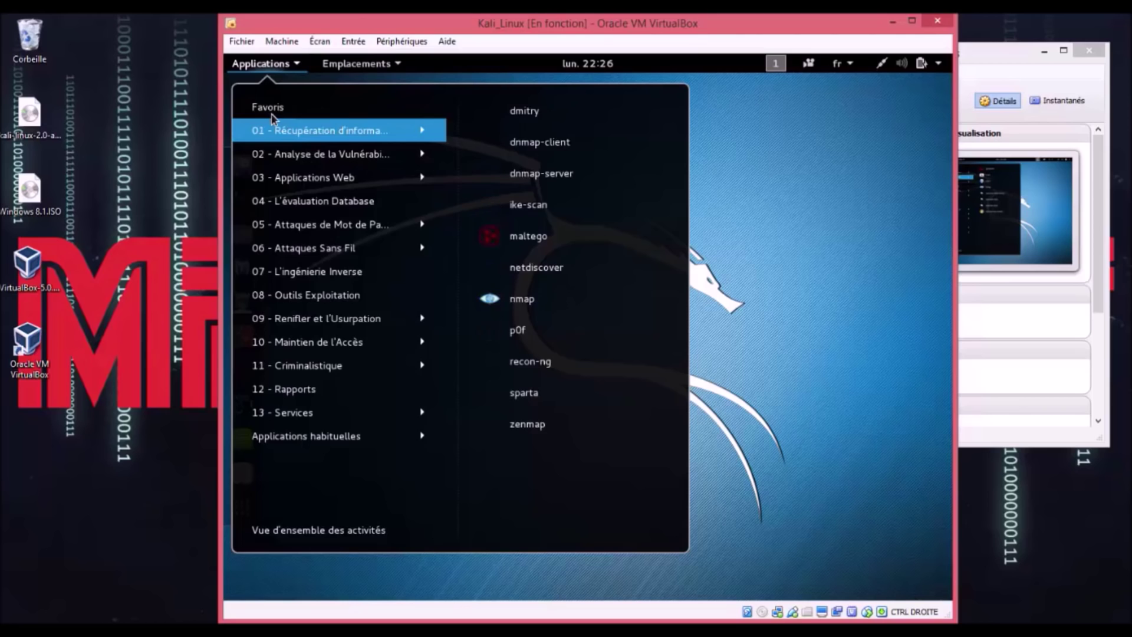
pyautogui.moveTo(281, 117)
pyautogui.moveTo(317, 135)
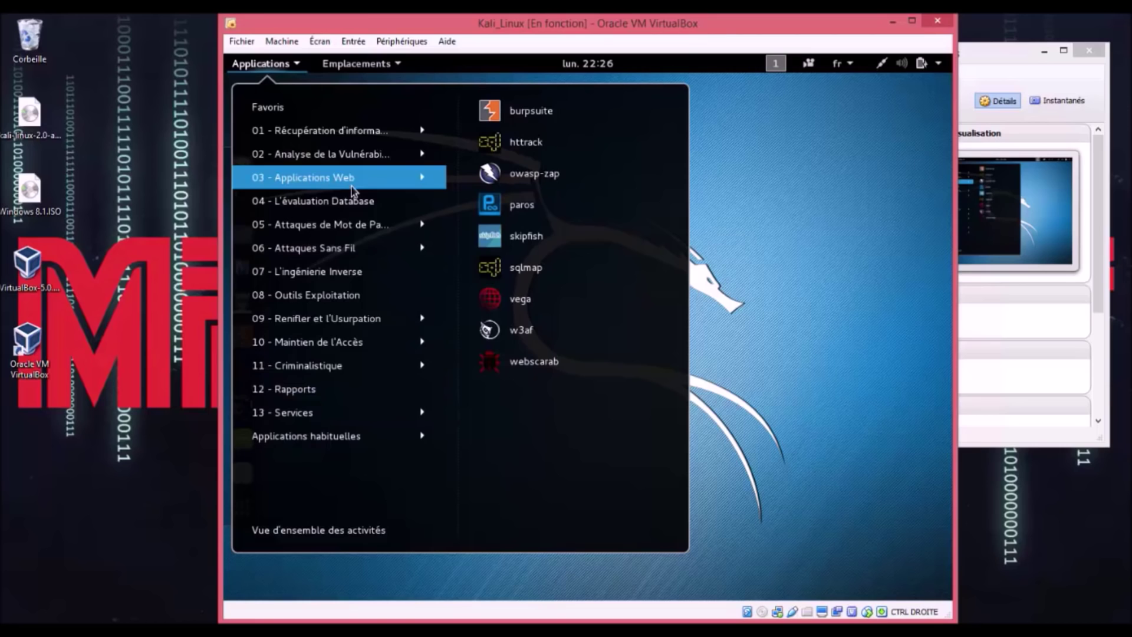
pyautogui.click(791, 217)
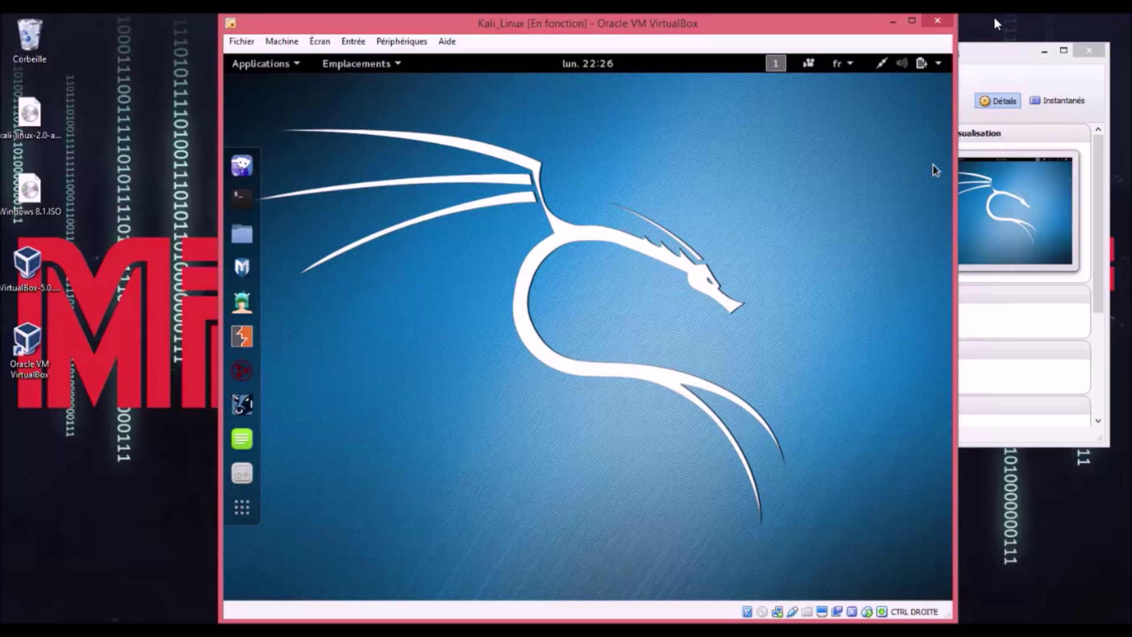
# Step: Power off Kali_Linux, check its empty optical drive in Stockage settings, and cancel
pyautogui.click(941, 25)
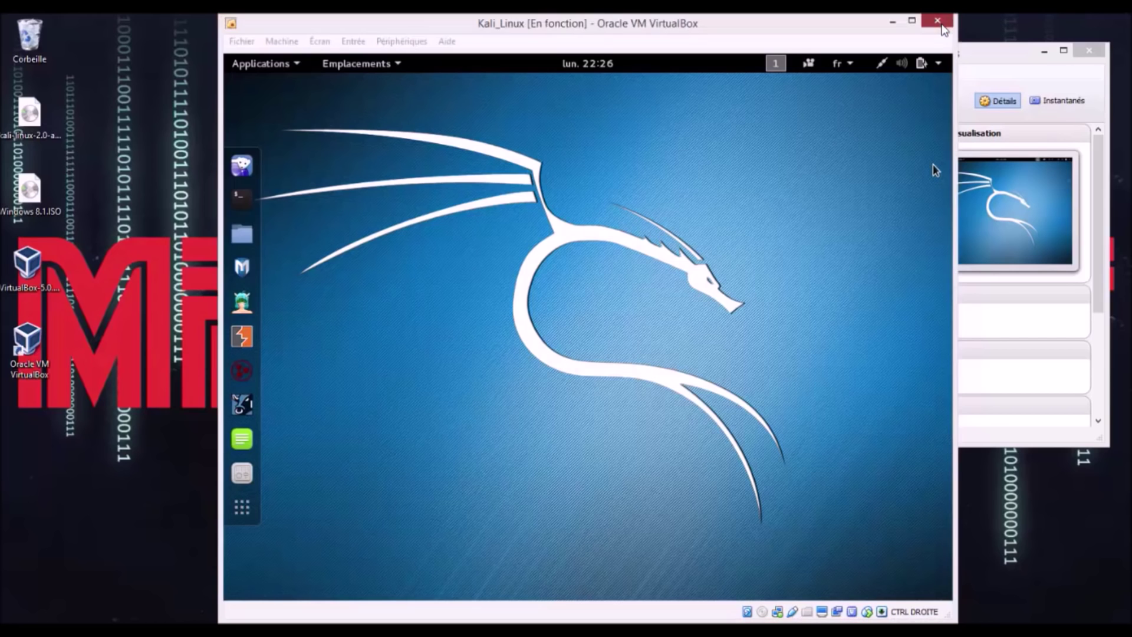
pyautogui.click(524, 366)
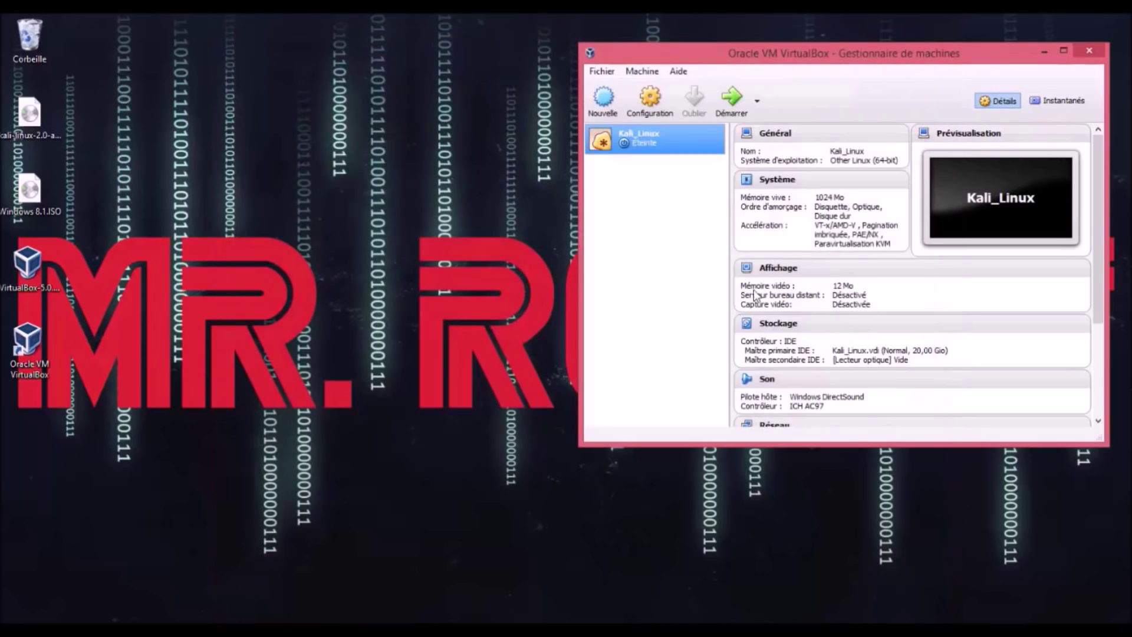
pyautogui.click(659, 97)
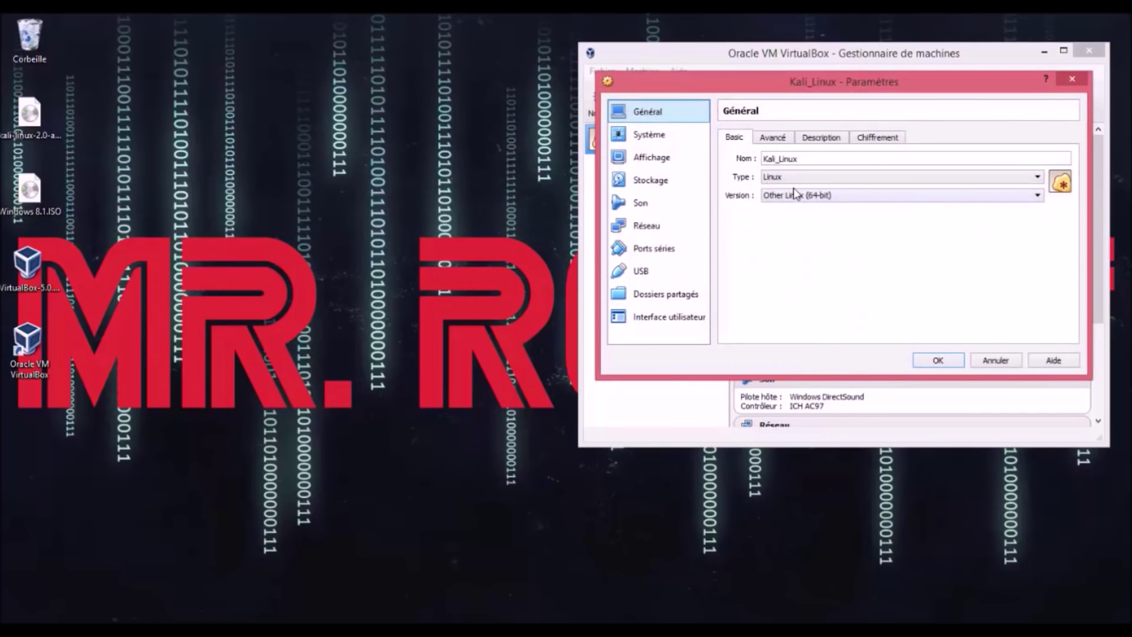
pyautogui.click(648, 183)
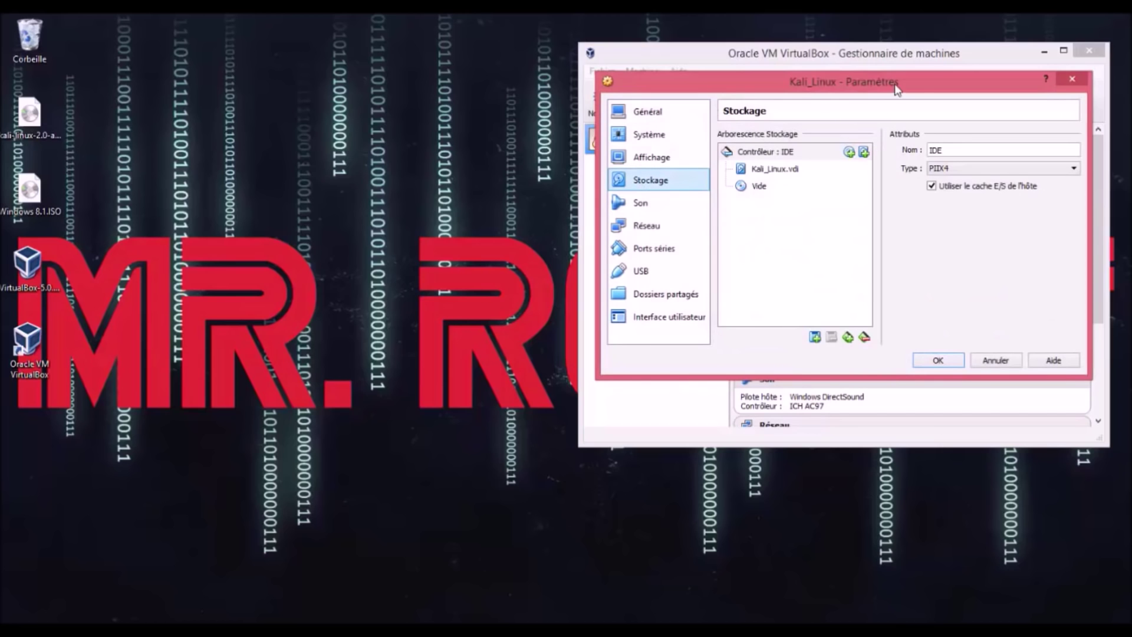
pyautogui.moveTo(884, 92); pyautogui.dragTo(708, 110)
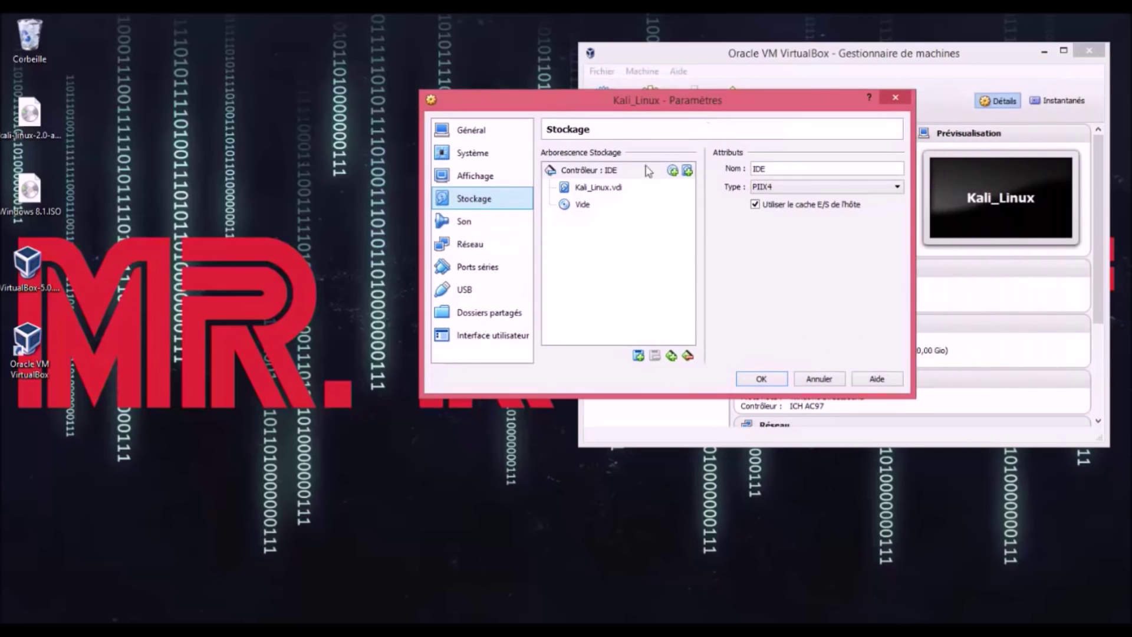
pyautogui.click(582, 203)
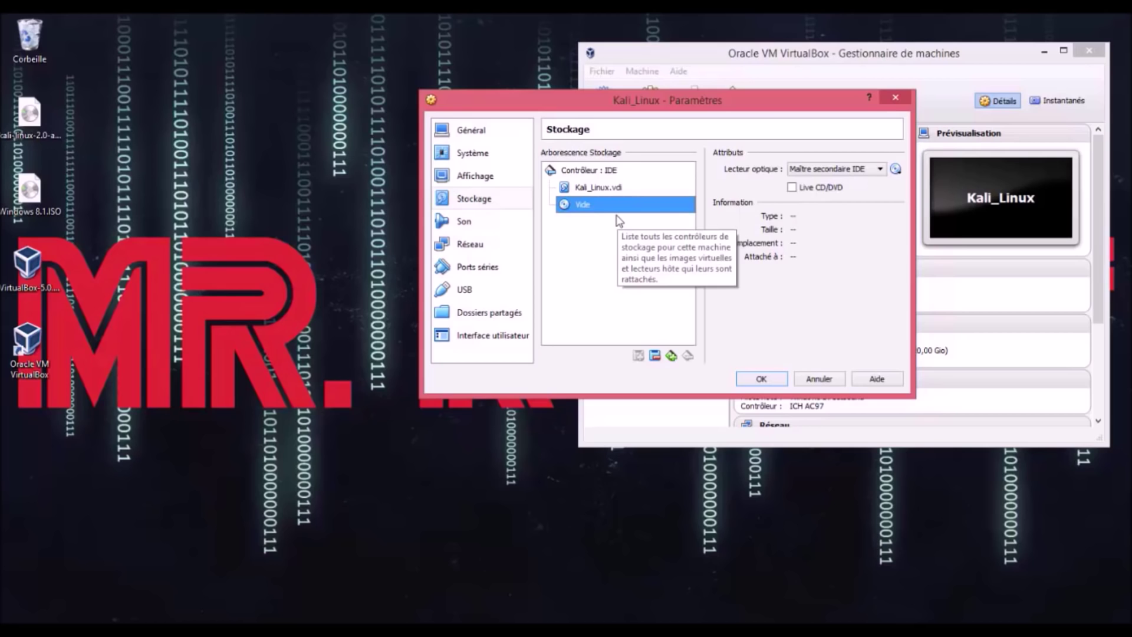
pyautogui.click(895, 169)
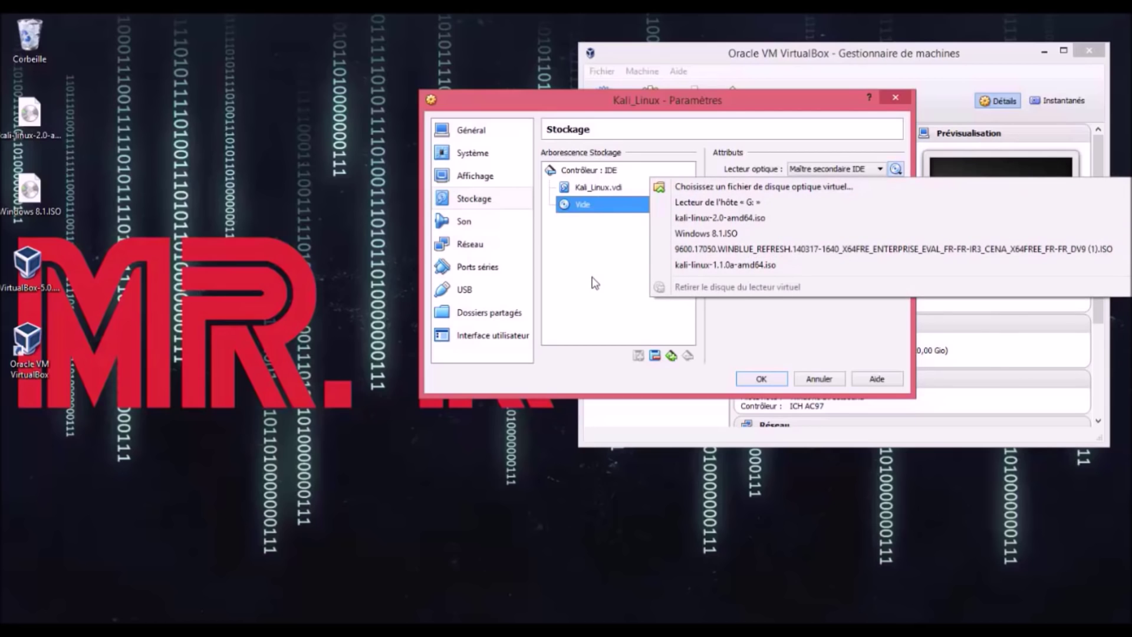
pyautogui.click(594, 283)
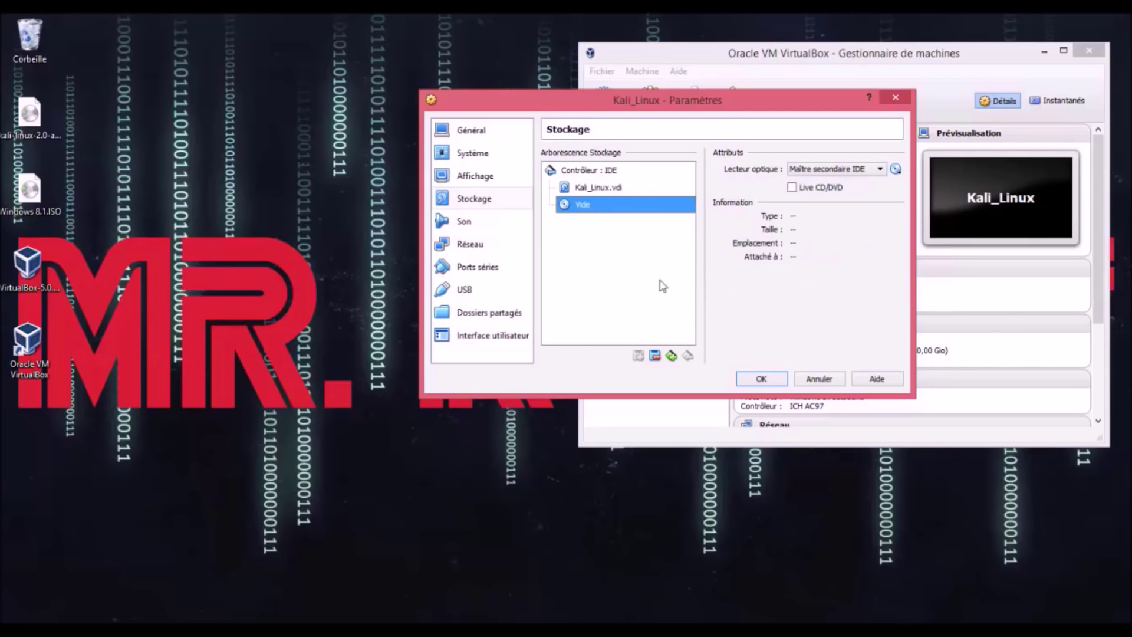
pyautogui.click(812, 379)
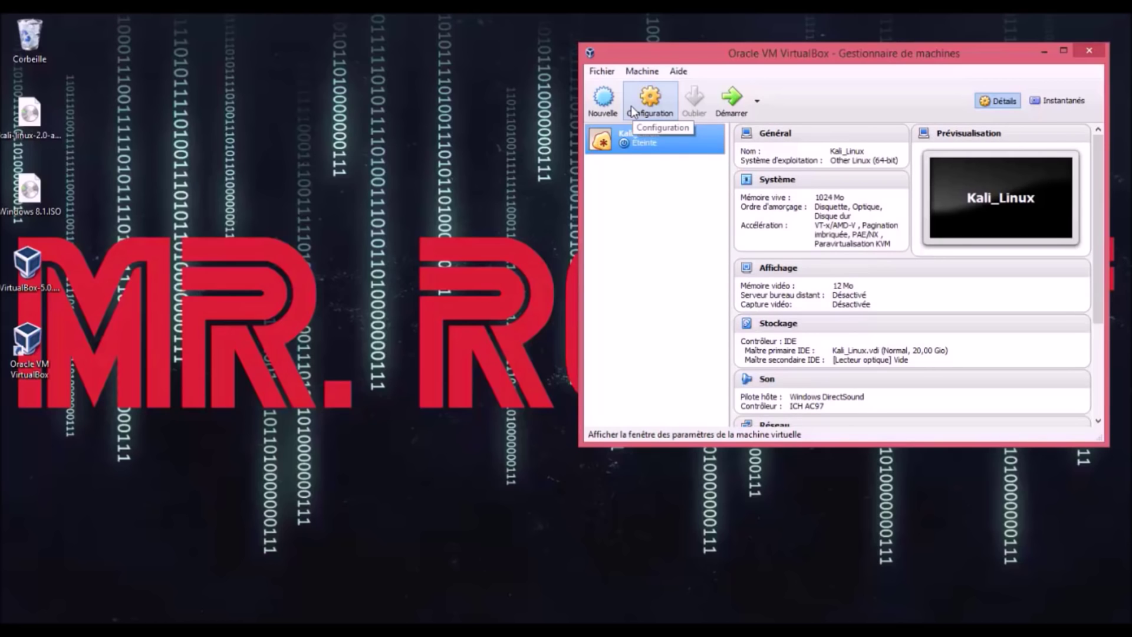
# Step: Define a new machine named Windows8.1, type Microsoft Windows, version Windows 8.1 (64-bit)
pyautogui.click(598, 109)
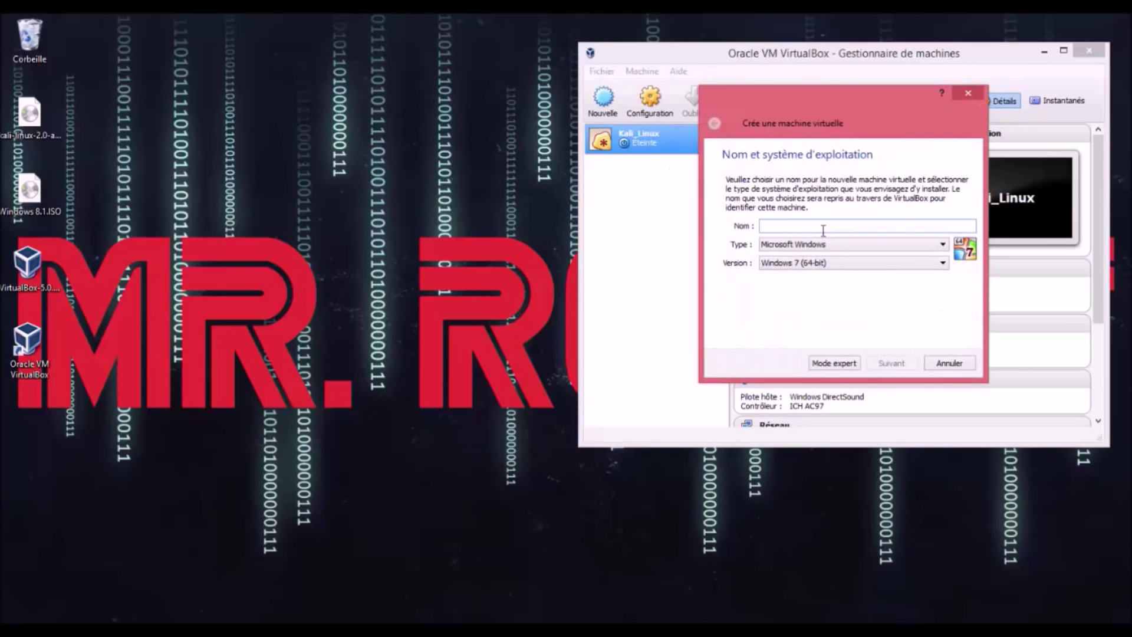
pyautogui.click(835, 251)
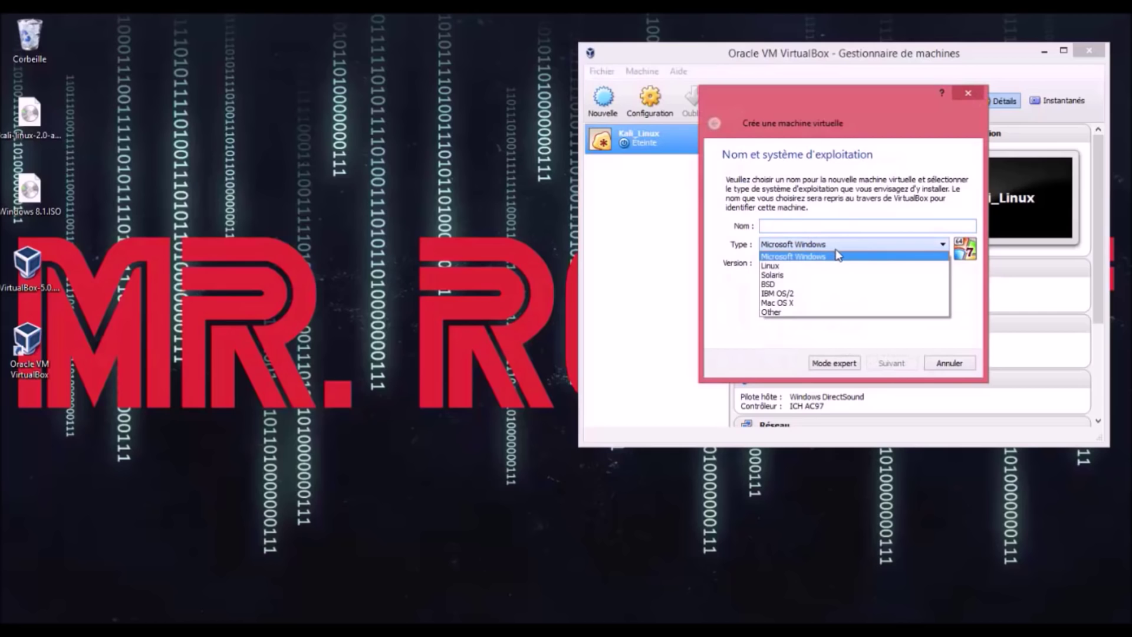
pyautogui.click(837, 255)
pyautogui.click(857, 227)
pyautogui.write('Windows')
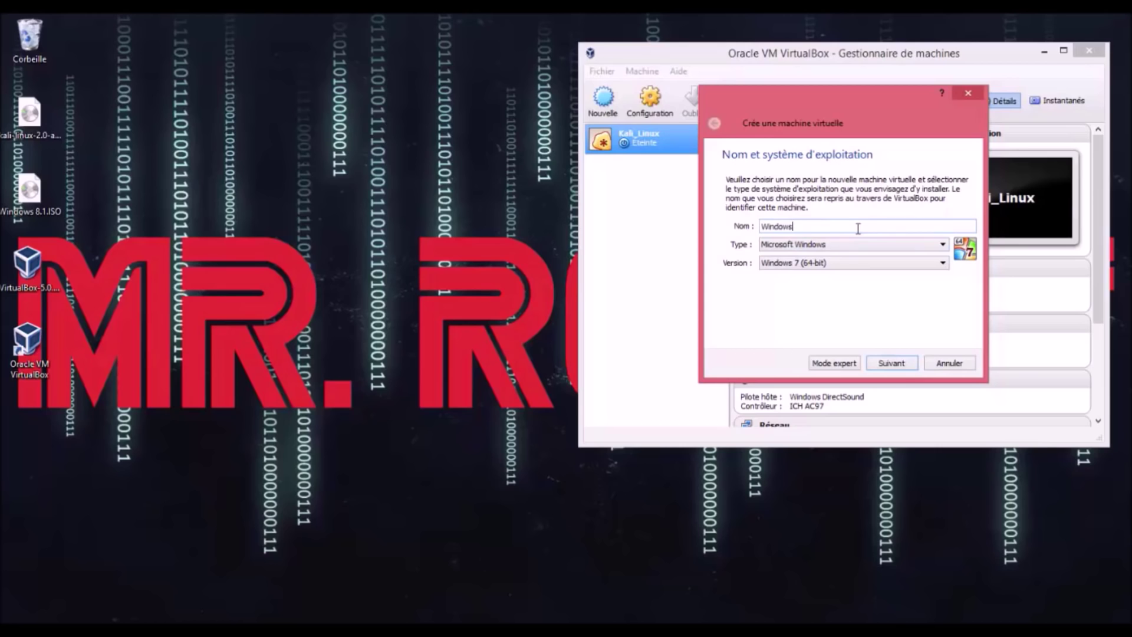
pyautogui.write('8.1')
pyautogui.click(876, 265)
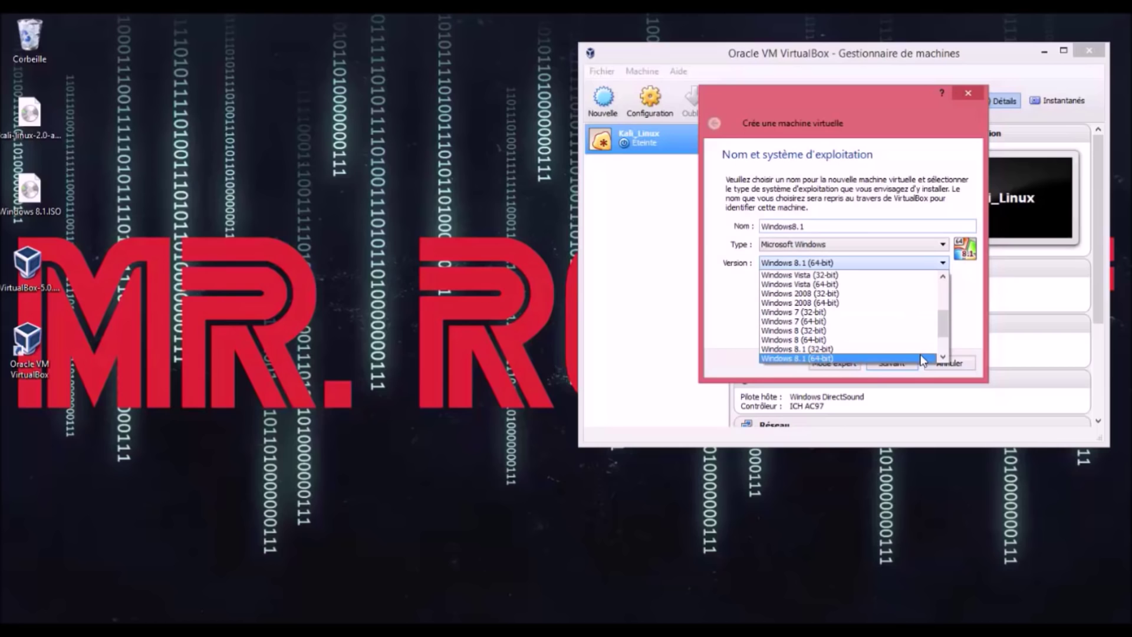
pyautogui.click(923, 358)
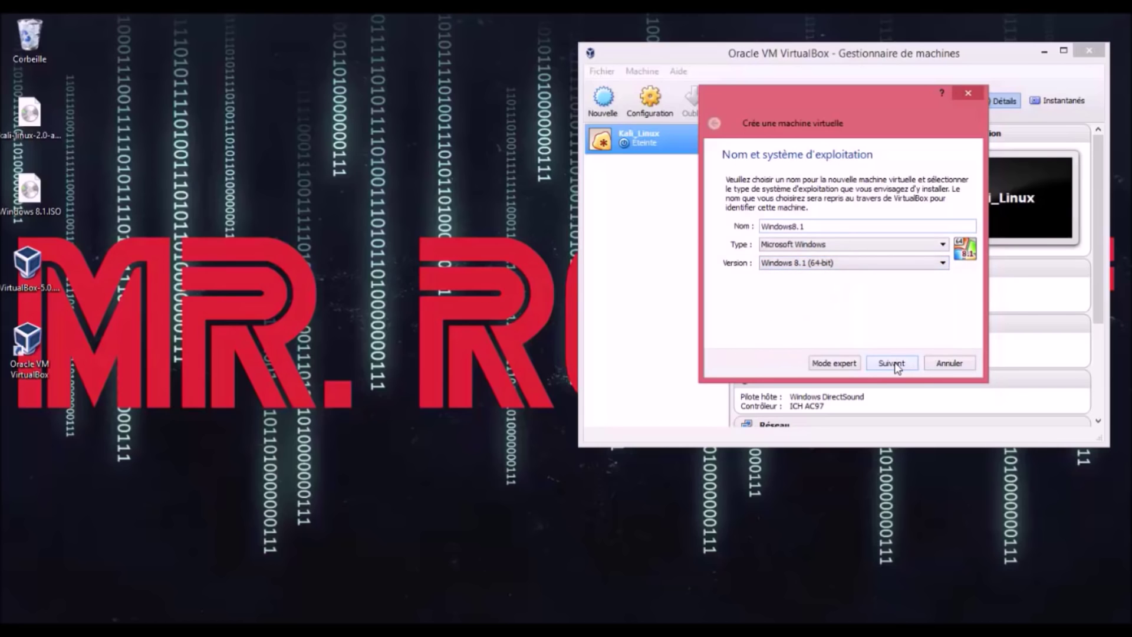
# Step: Give it 2048 MB memory and a dynamically allocated 15.15 GB VDI disk, then start it
pyautogui.click(897, 365)
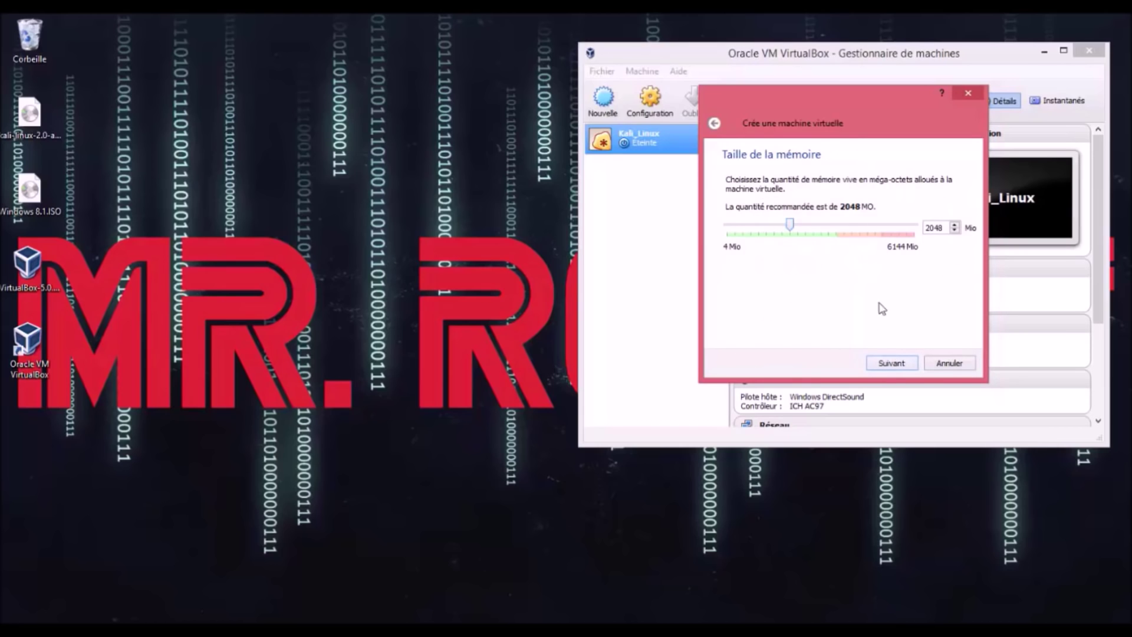
pyautogui.click(894, 364)
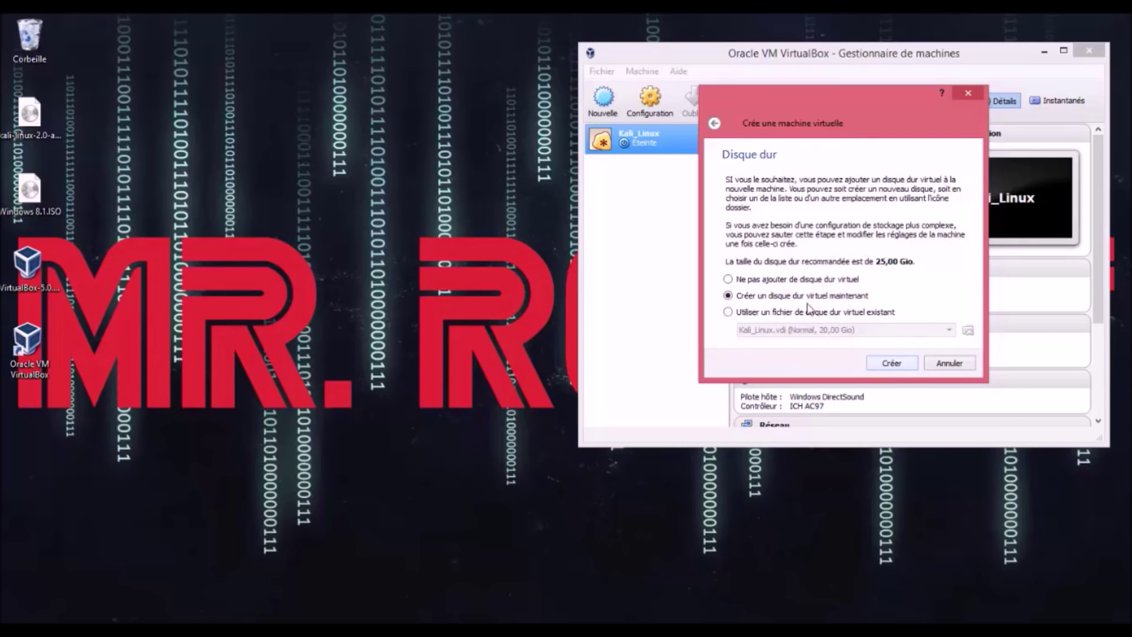
pyautogui.click(888, 364)
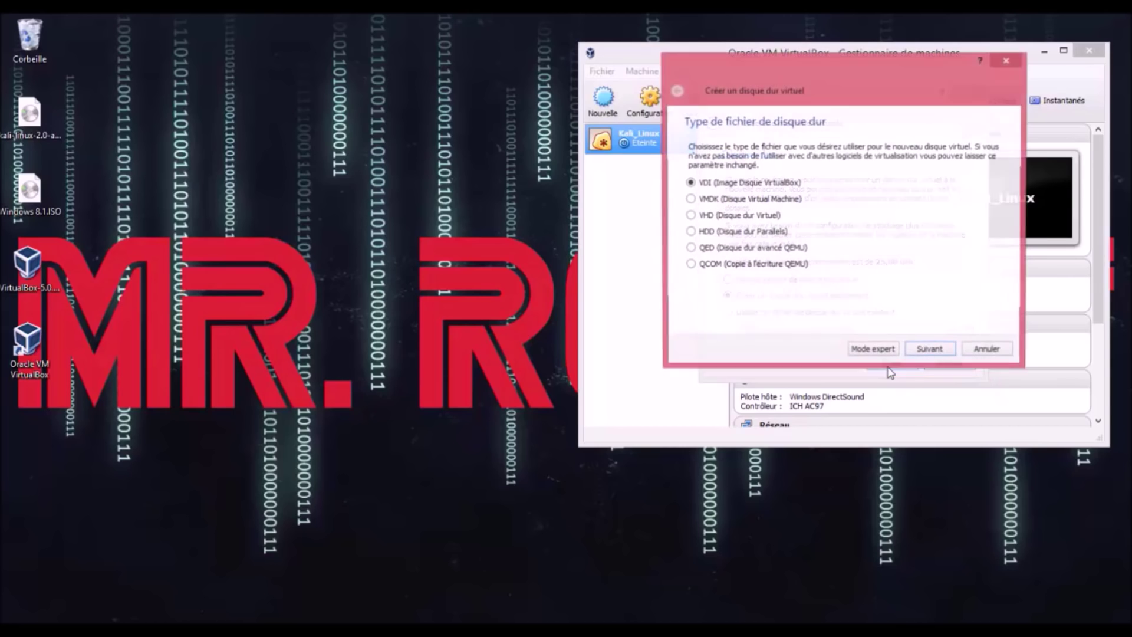
pyautogui.click(932, 352)
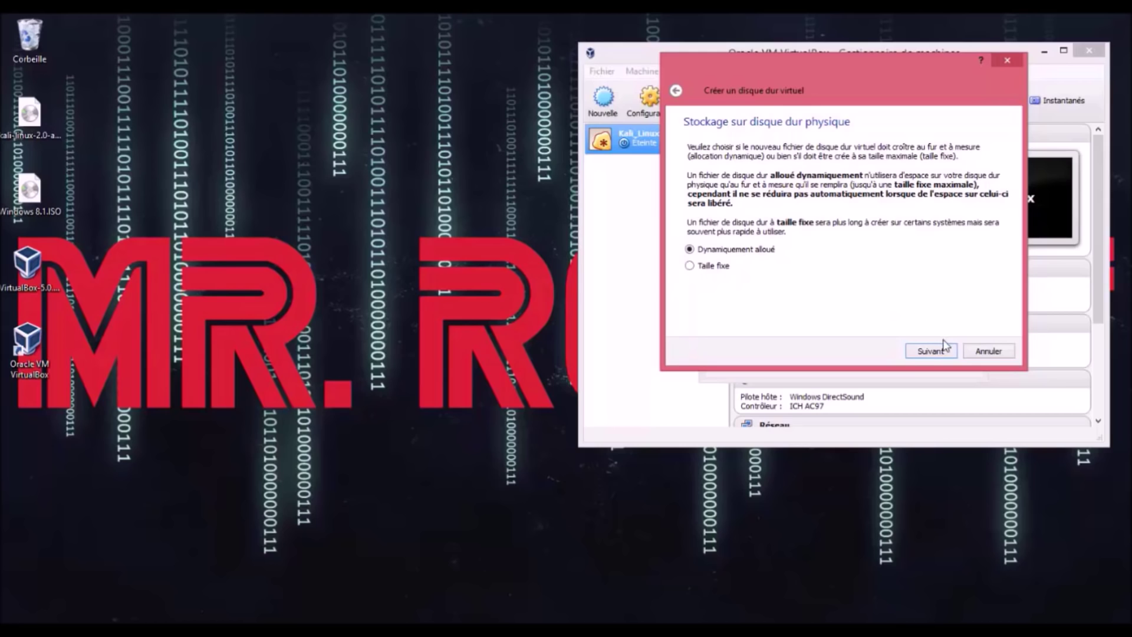
pyautogui.click(930, 352)
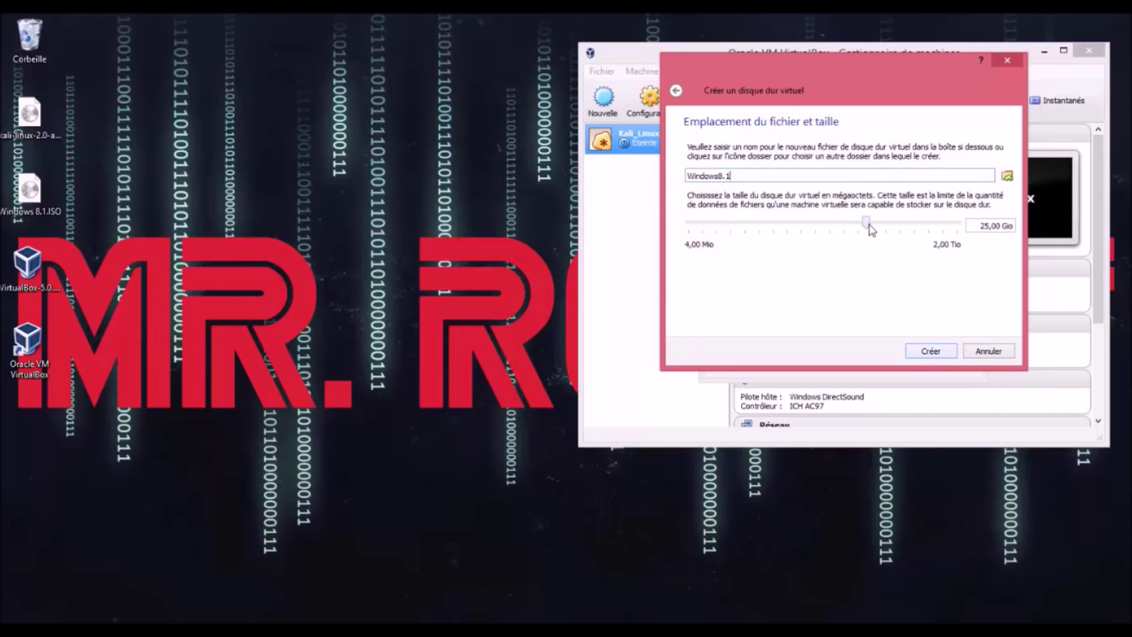
pyautogui.moveTo(867, 225)
pyautogui.mouseDown()
pyautogui.moveTo(837, 225)
pyautogui.moveTo(858, 225)
pyautogui.mouseUp()
pyautogui.click(931, 351)
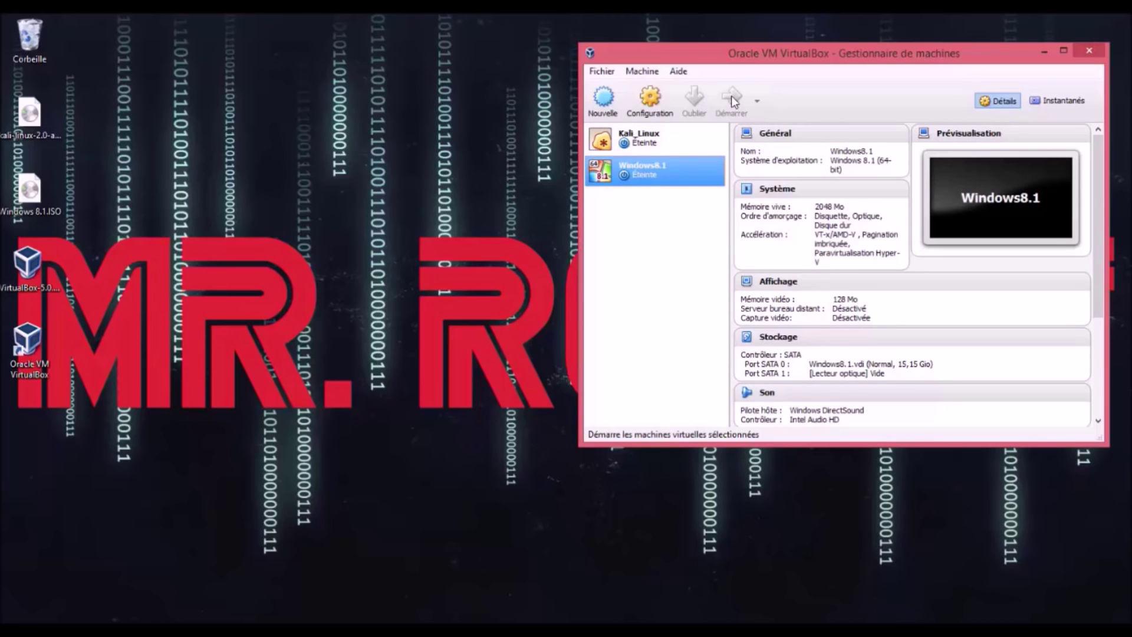
pyautogui.click(731, 97)
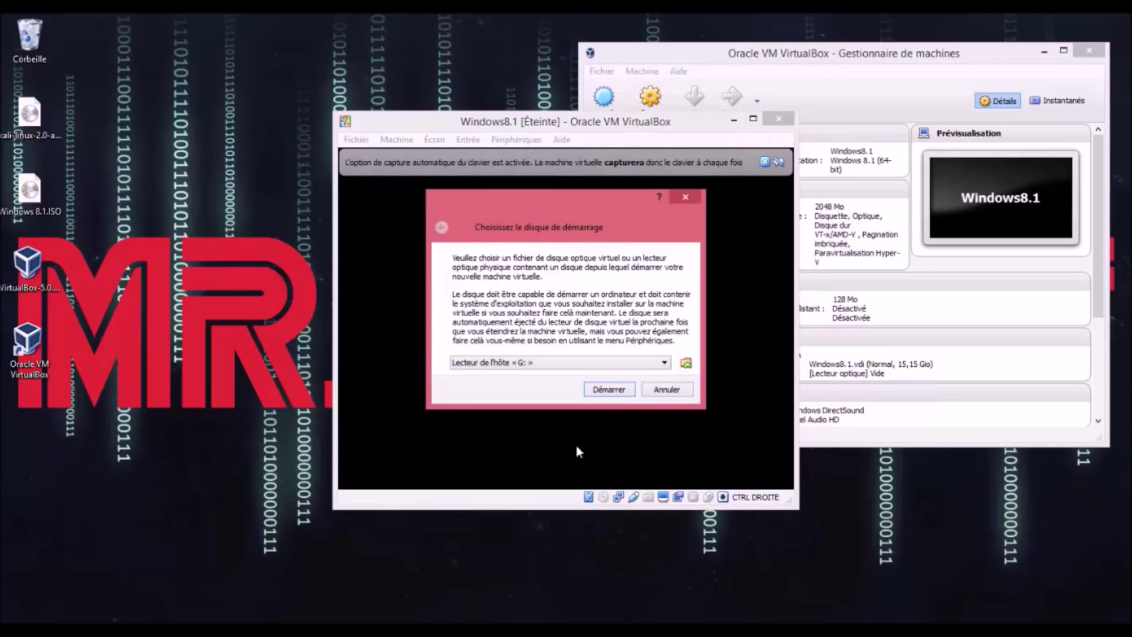
# Step: Cancel the boot disk prompt, power off Windows8.1, and open its Configuration
pyautogui.click(668, 390)
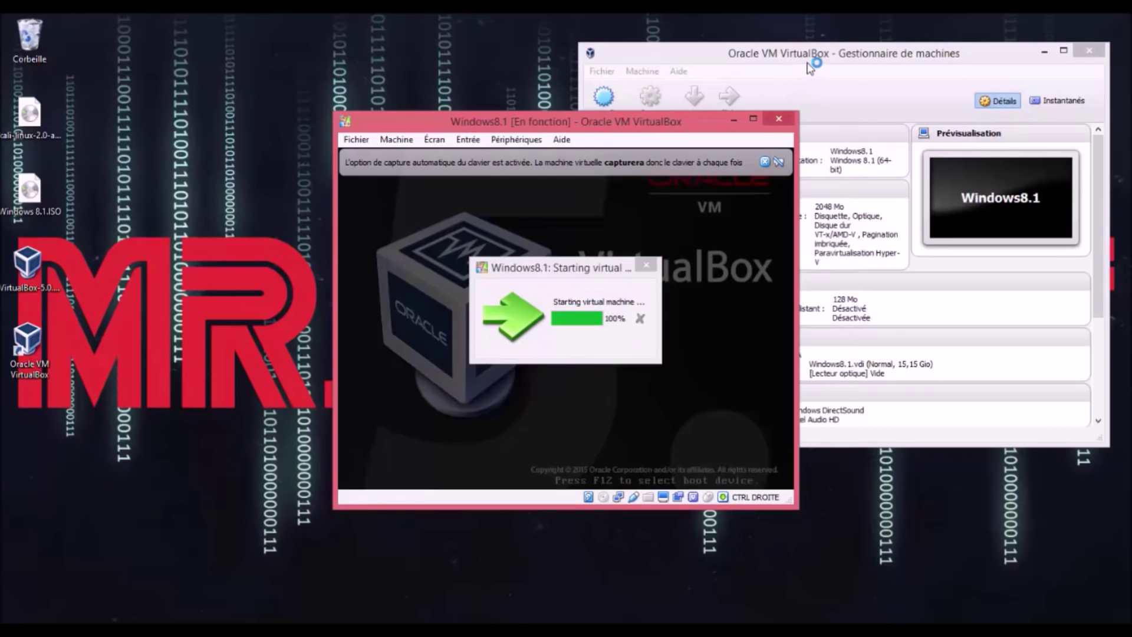
pyautogui.click(769, 119)
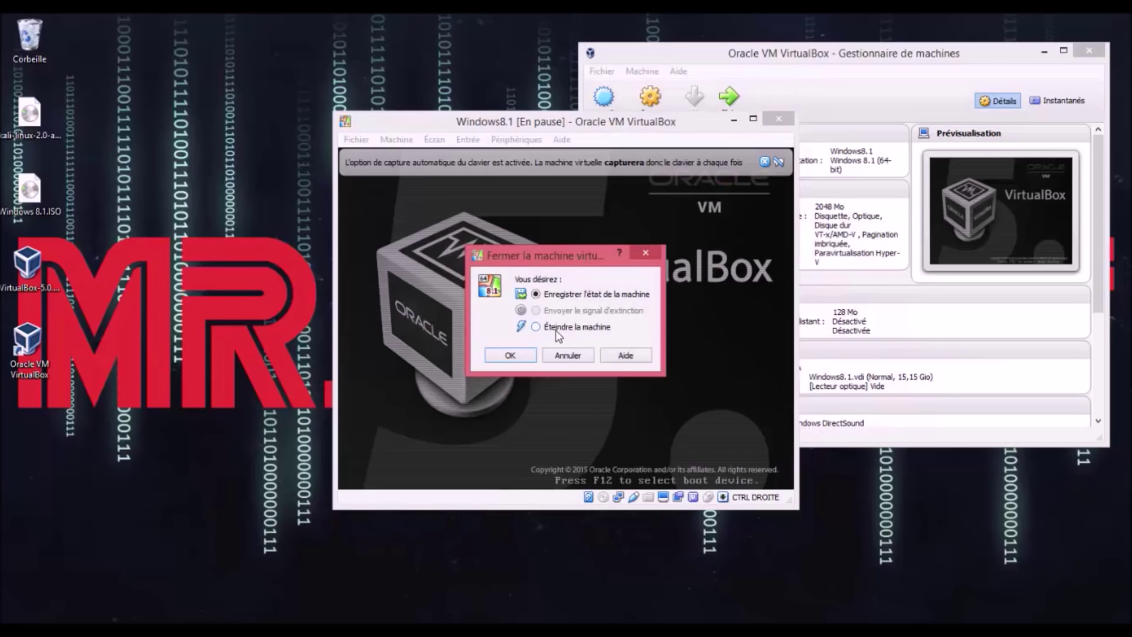
pyautogui.click(508, 356)
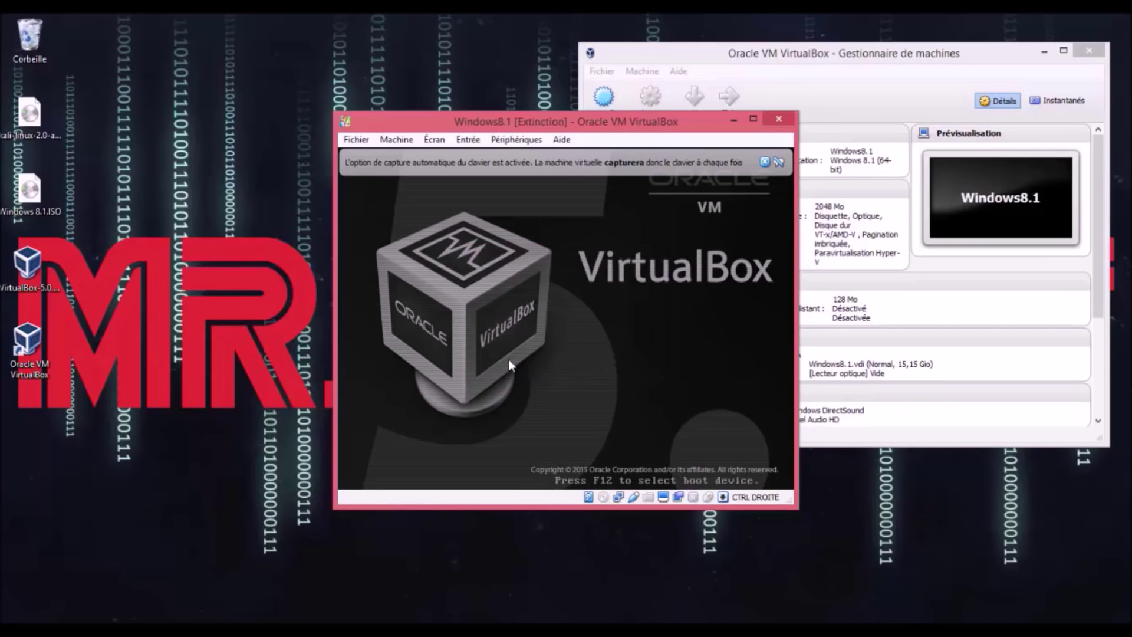
pyautogui.click(652, 98)
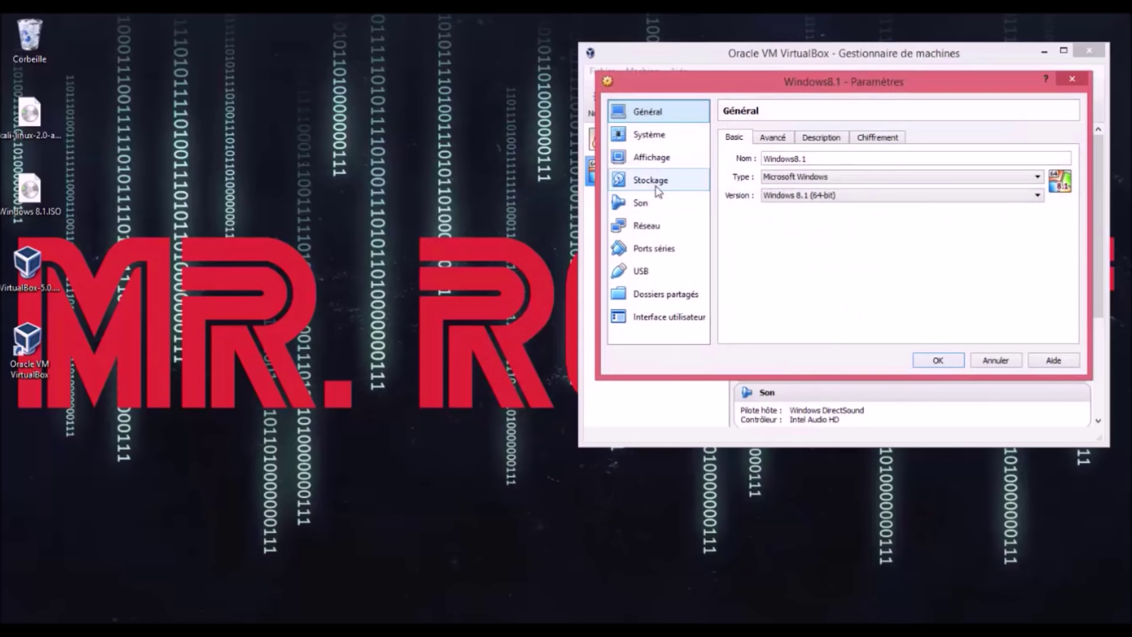
# Step: Attach Windows 8.1.ISO to the empty optical drive under Storage and save with OK
pyautogui.click(668, 180)
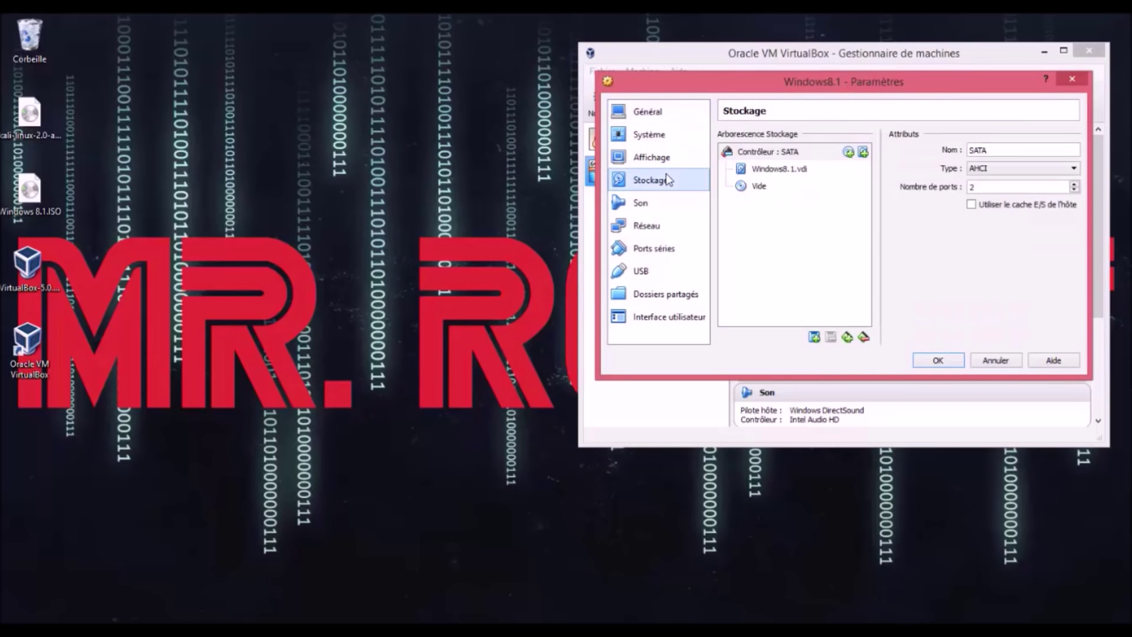
pyautogui.click(762, 188)
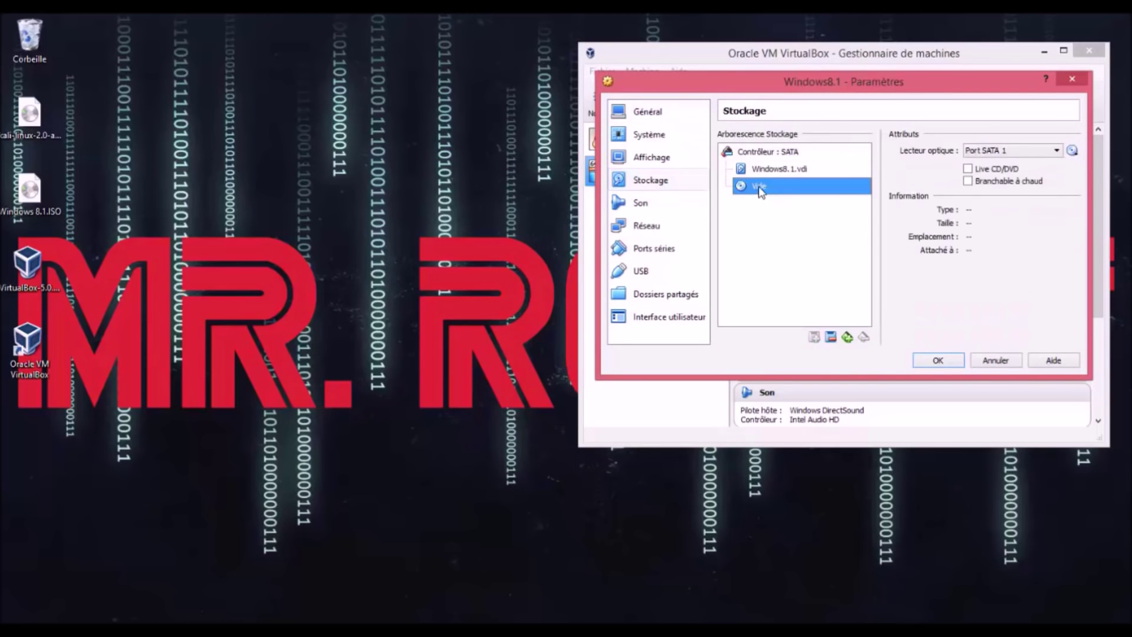
pyautogui.click(1071, 151)
pyautogui.click(1022, 170)
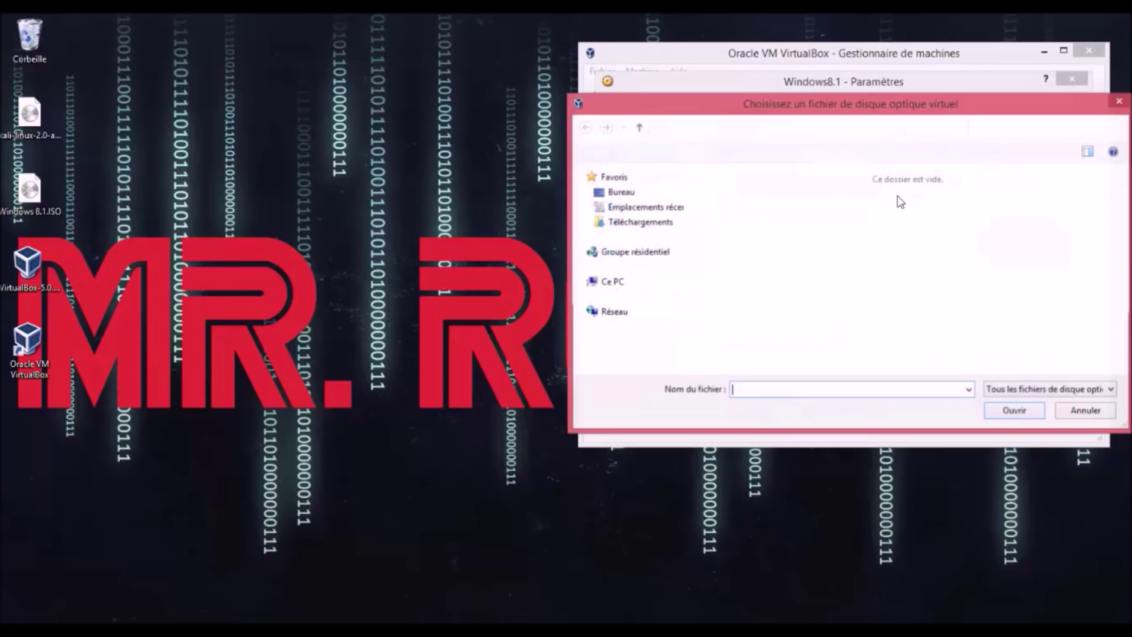
pyautogui.click(788, 322)
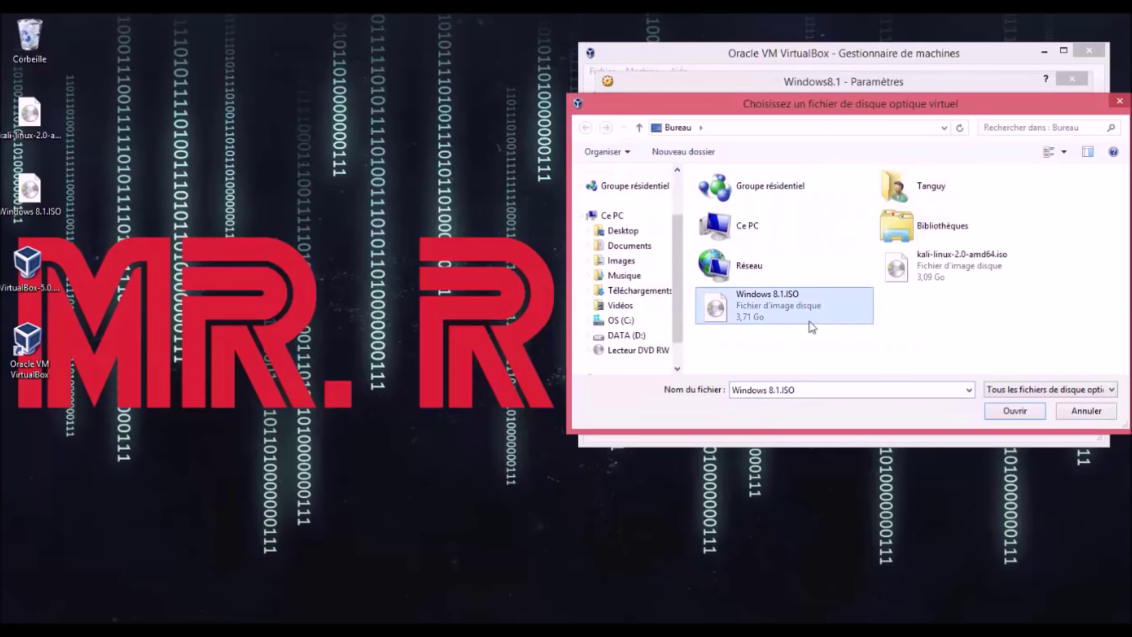
pyautogui.click(1008, 412)
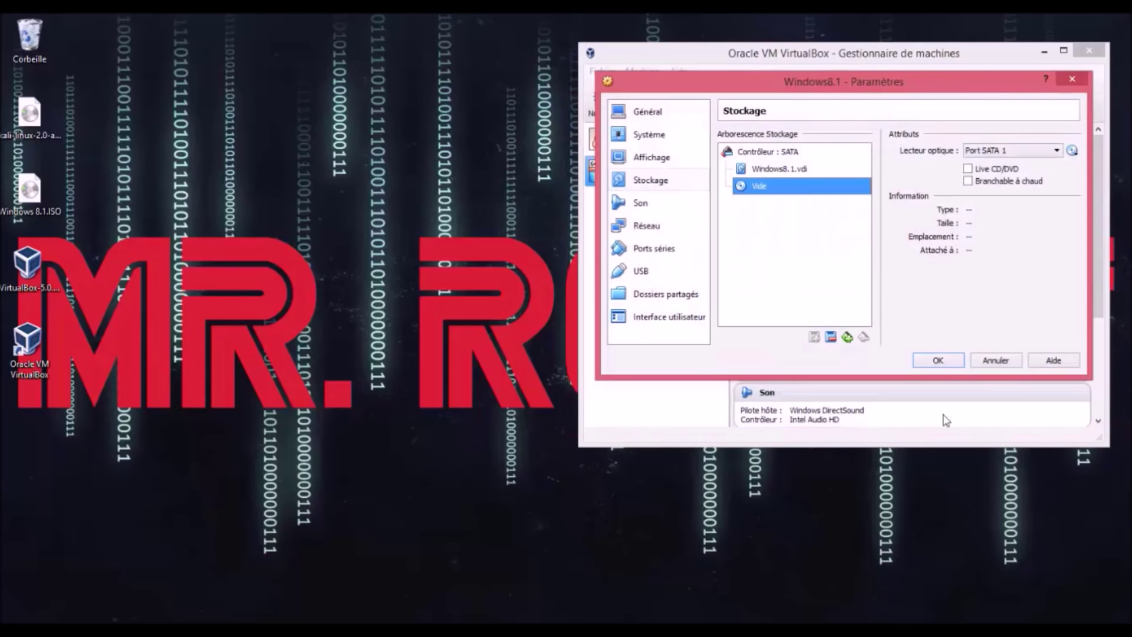
pyautogui.click(938, 362)
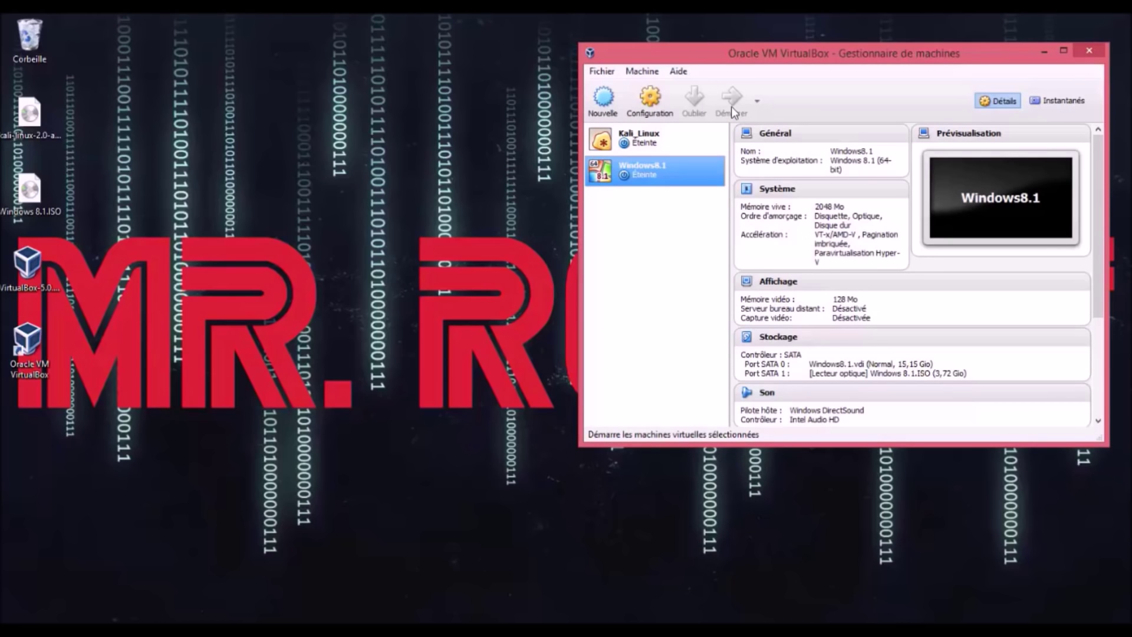
# Step: Start Windows8.1 from the ISO, shift its window left, and dismiss the keyboard-capture notice
pyautogui.click(731, 99)
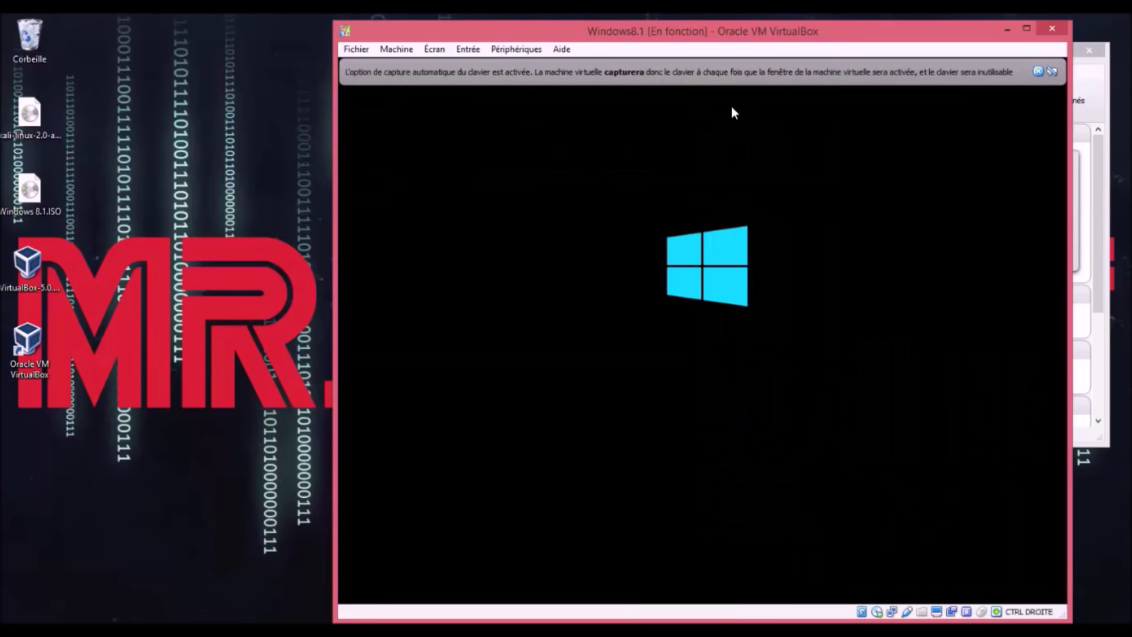
pyautogui.moveTo(778, 32); pyautogui.dragTo(692, 13)
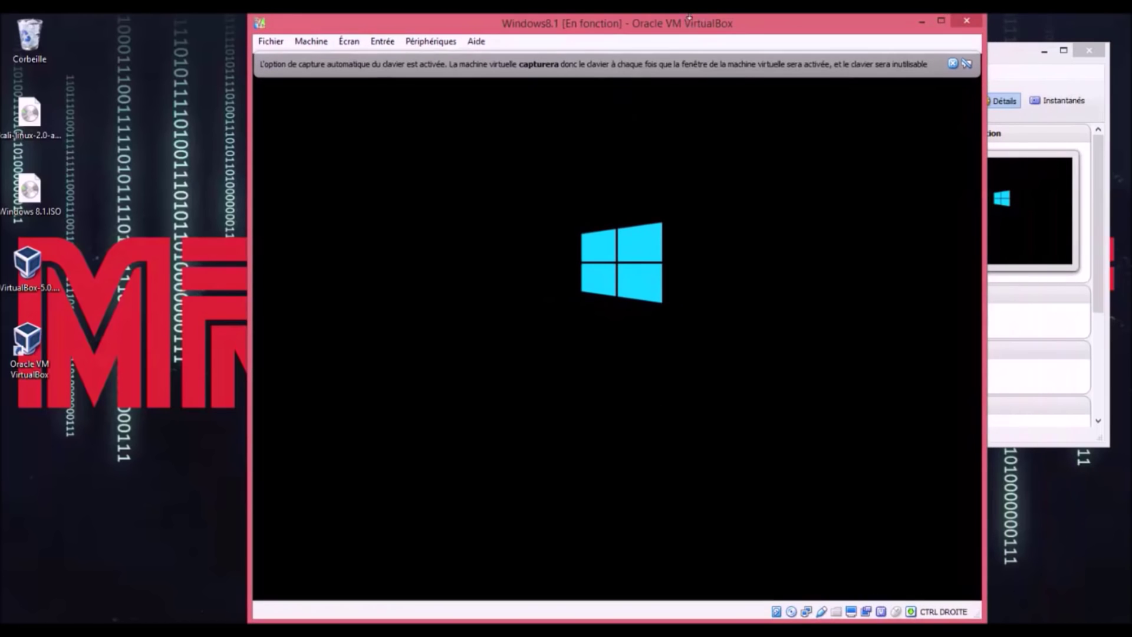
pyautogui.click(953, 64)
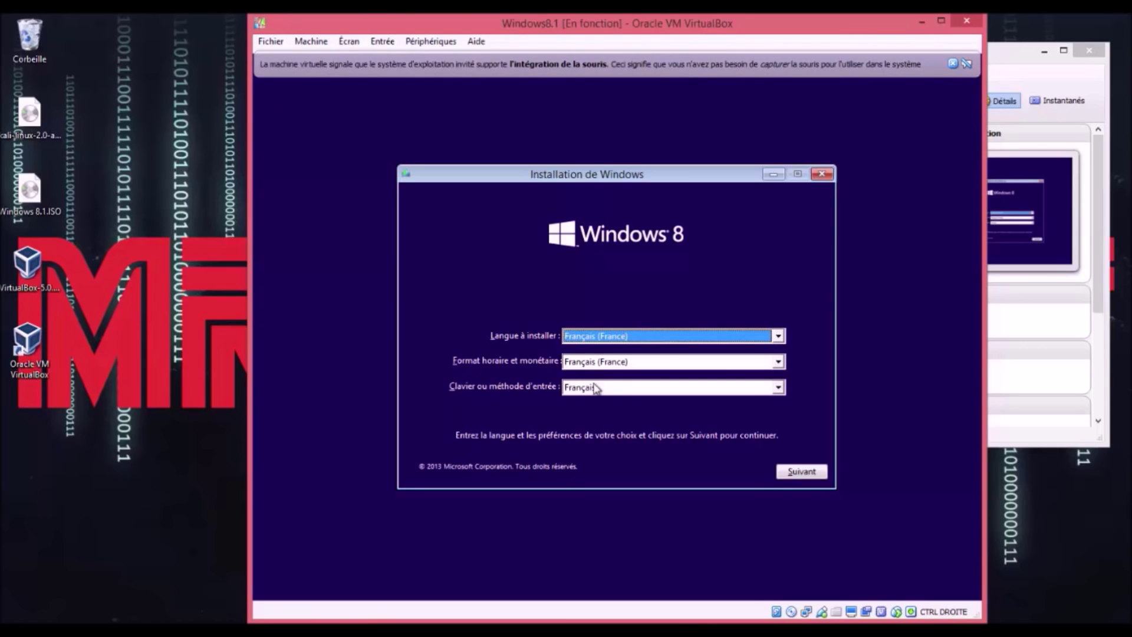
# Step: Keep French settings, start installing, accept the licence terms, and choose the Personnalisé install
pyautogui.click(803, 472)
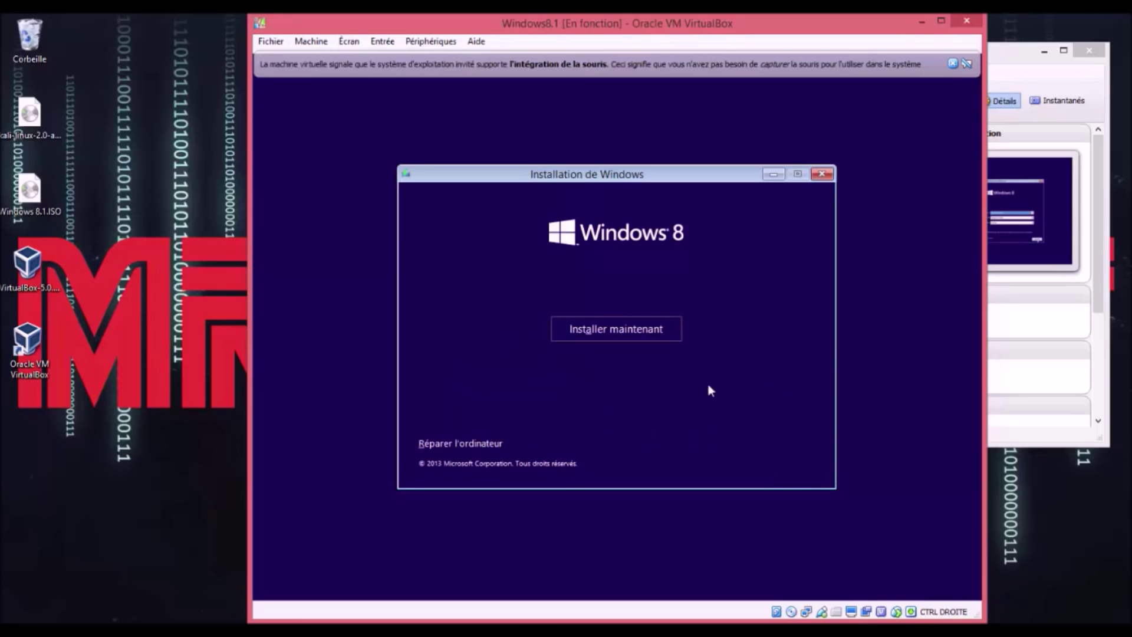
pyautogui.click(603, 326)
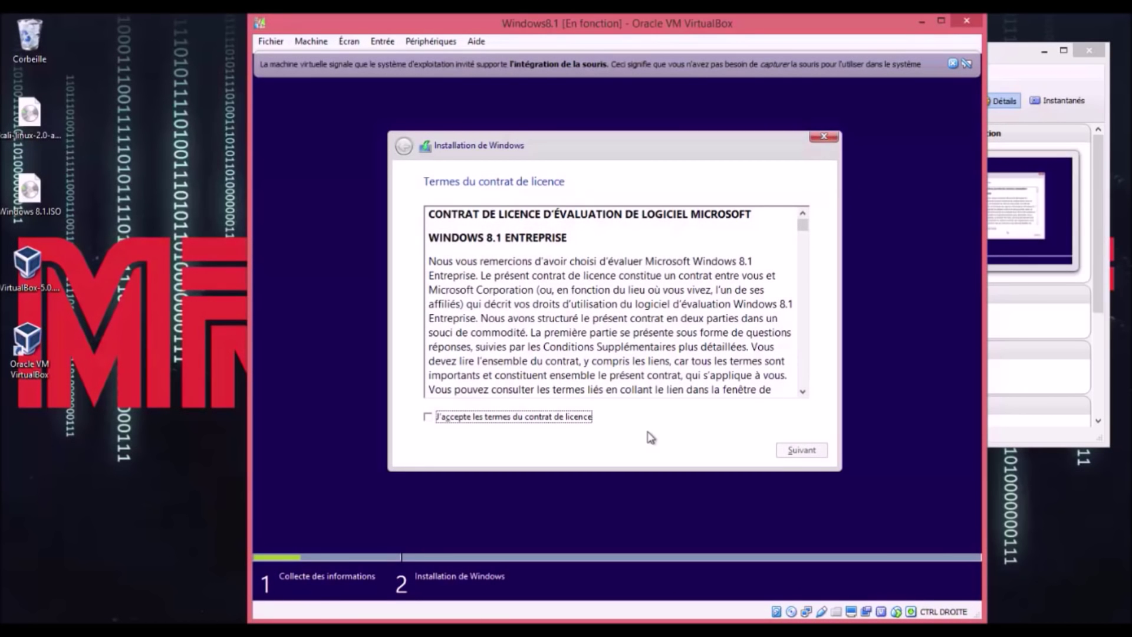
pyautogui.click(542, 417)
pyautogui.click(805, 457)
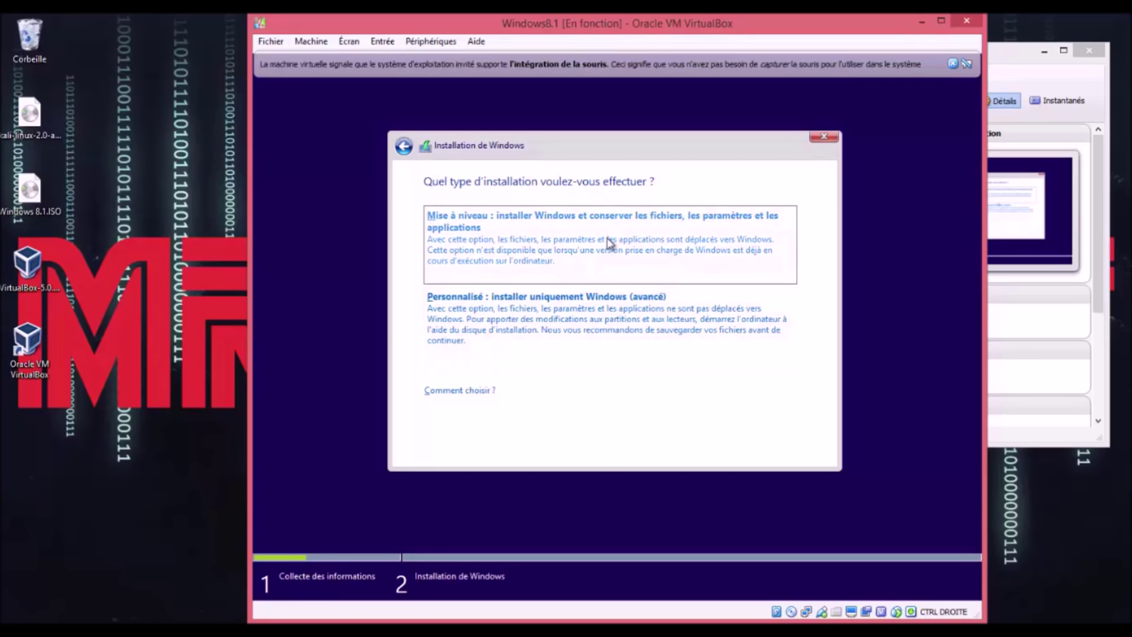
pyautogui.click(637, 310)
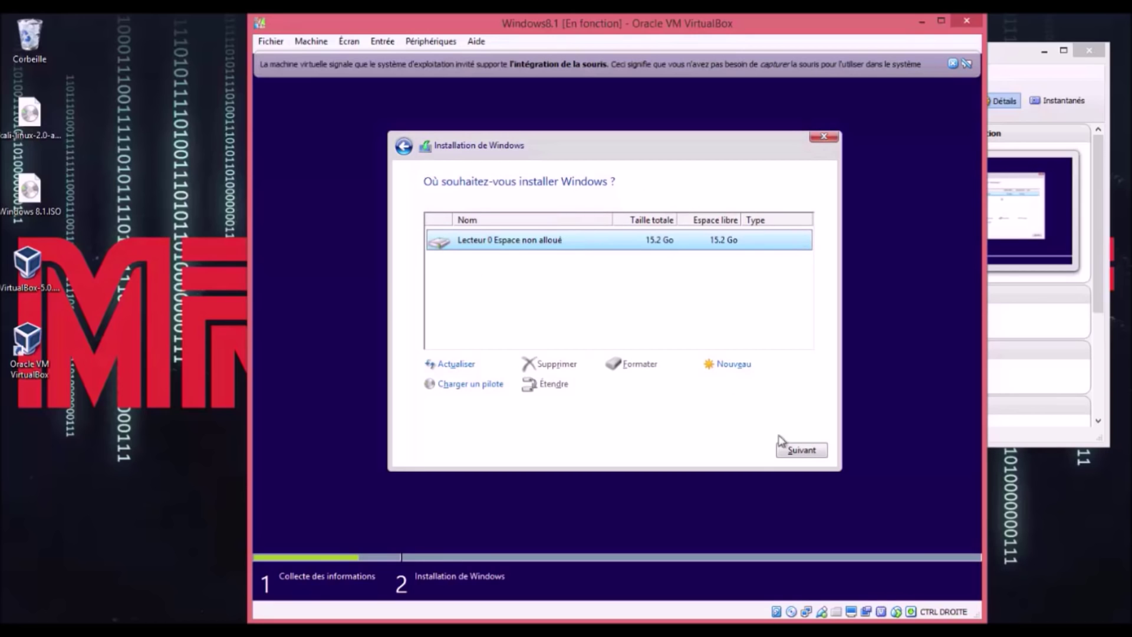
# Step: Install Windows onto Lecteur 0's 15.2 Go unallocated space
pyautogui.click(811, 450)
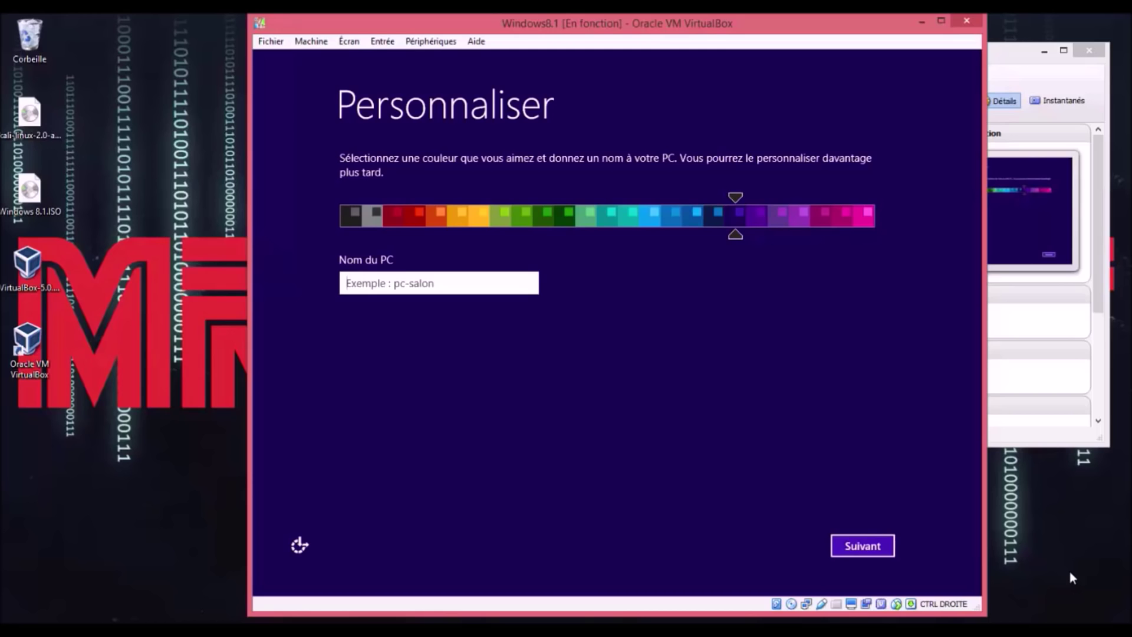
# Step: Enter Windows81 as the PC name and pick the magenta colour swatch
pyautogui.write('Windows')
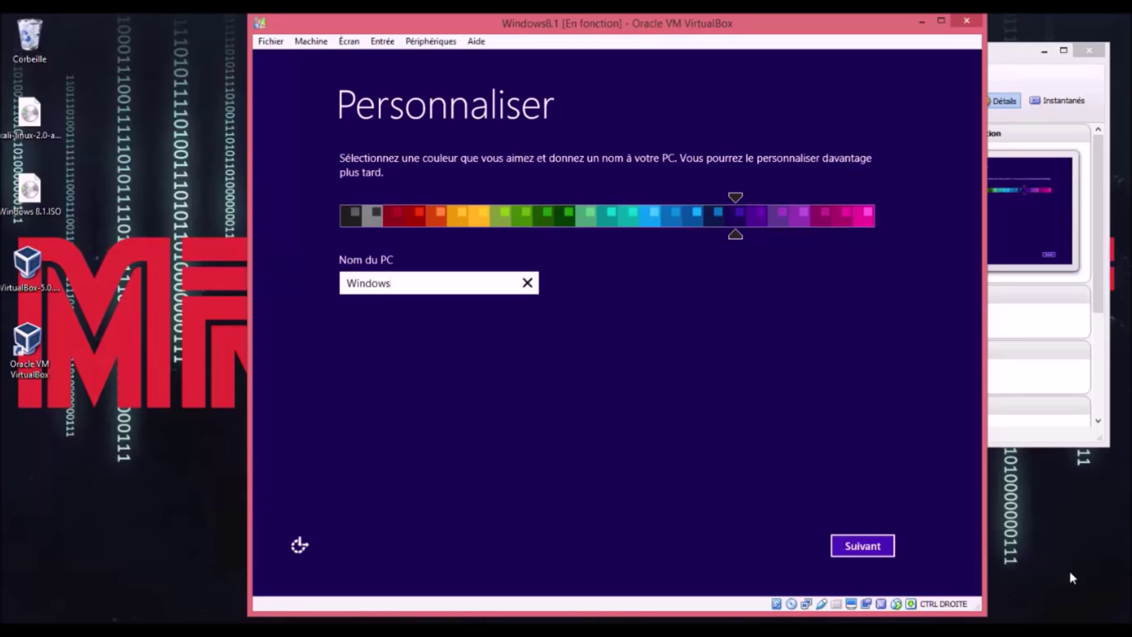
pyautogui.press('Tab')
pyautogui.press('End')
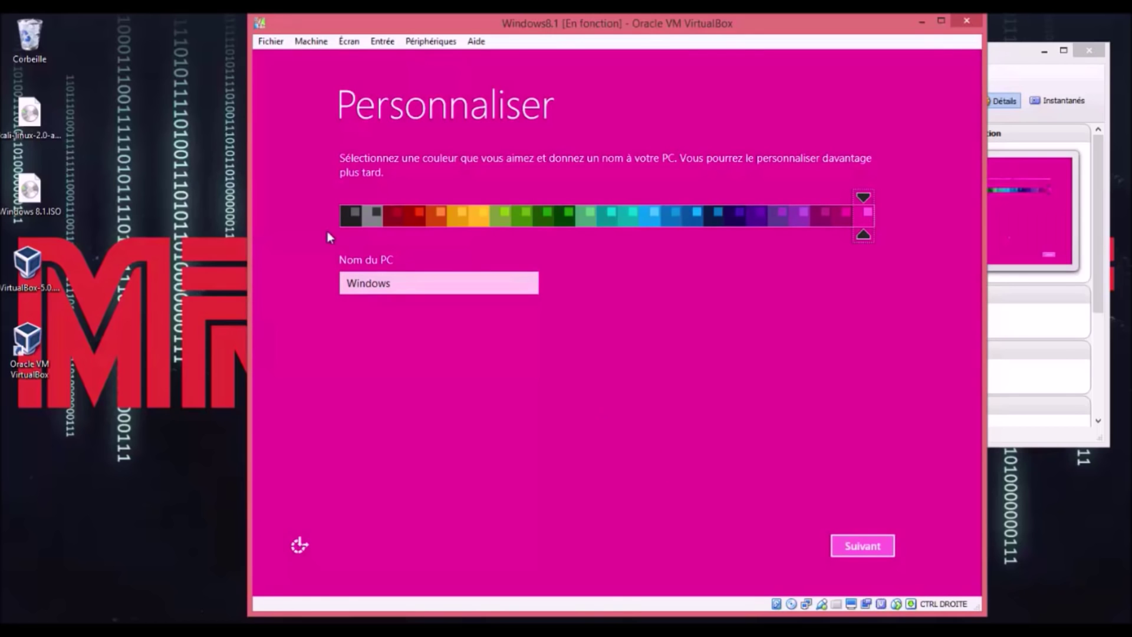
pyautogui.click(450, 285)
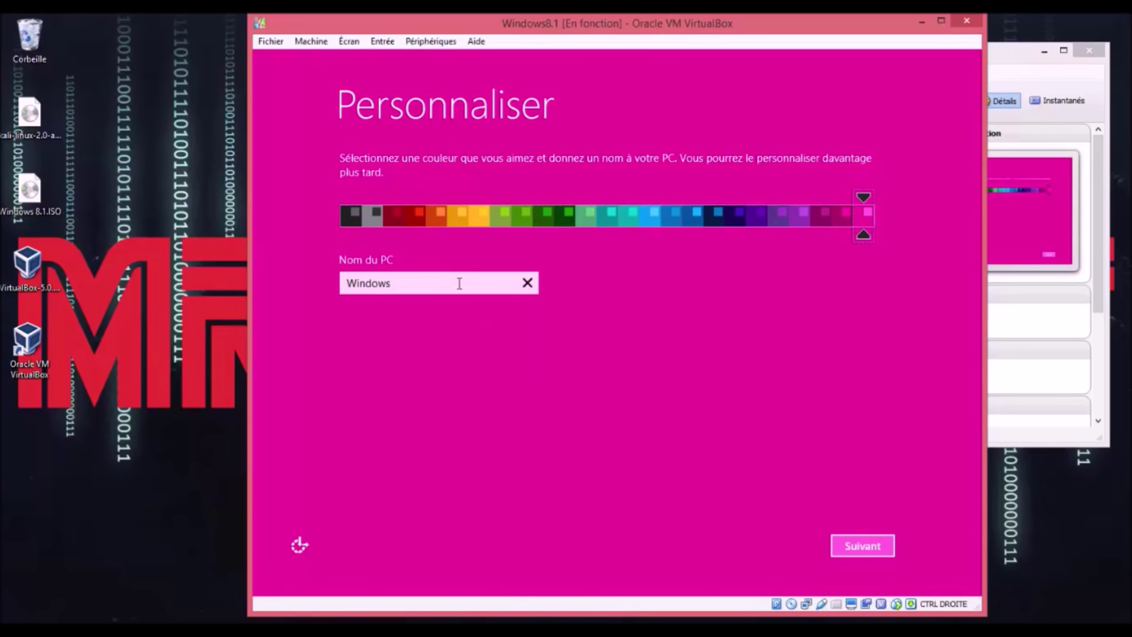
pyautogui.click(459, 283)
pyautogui.write('8.1')
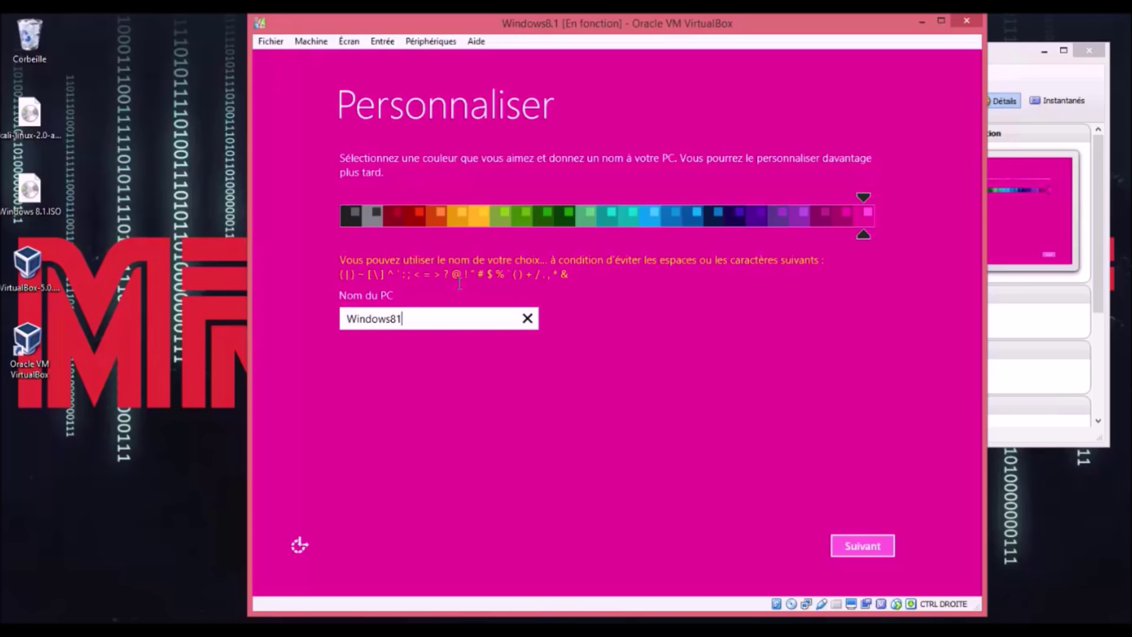
pyautogui.press('BackSpace')
pyautogui.press('BackSpace')
pyautogui.write('81')
pyautogui.press('BackSpace')
pyautogui.write('1')
pyautogui.click(857, 551)
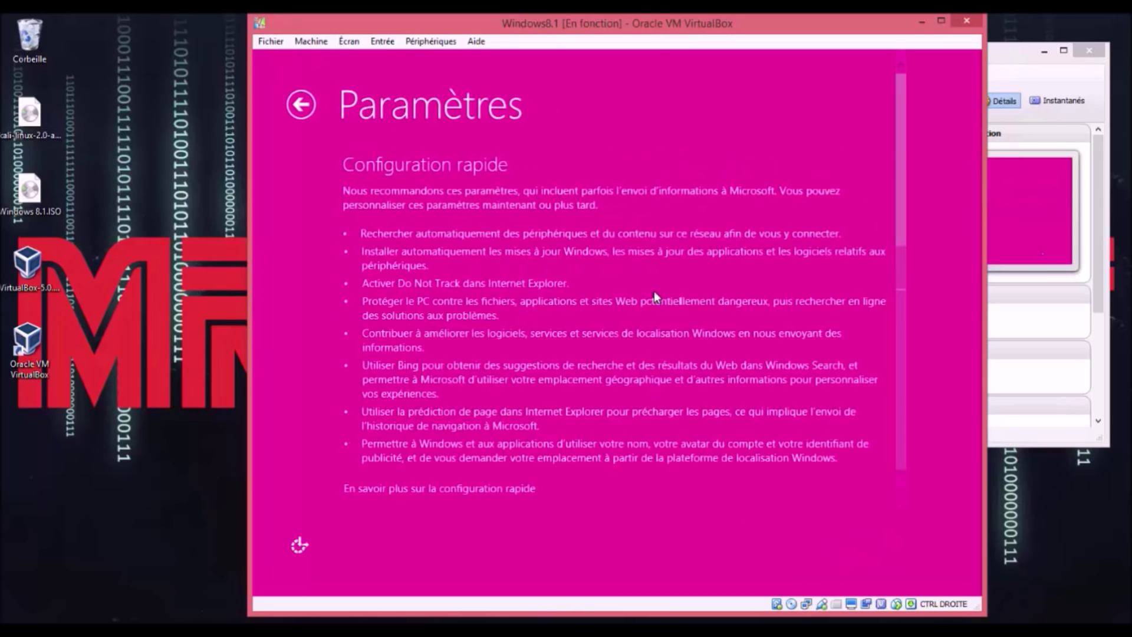
# Step: Choose Utiliser la configuration rapide and let setup finish to the Windows 8.1 desktop
pyautogui.click(712, 545)
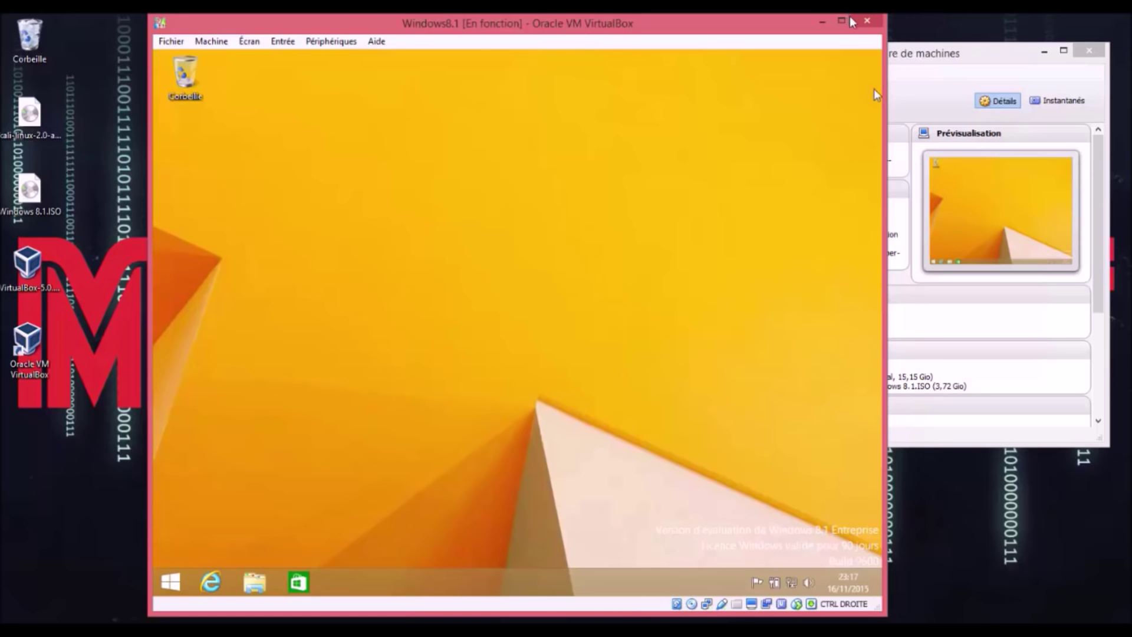
# Step: Close the VM window with Éteindre la machine, then open Windows8.1's Configuration
pyautogui.click(867, 21)
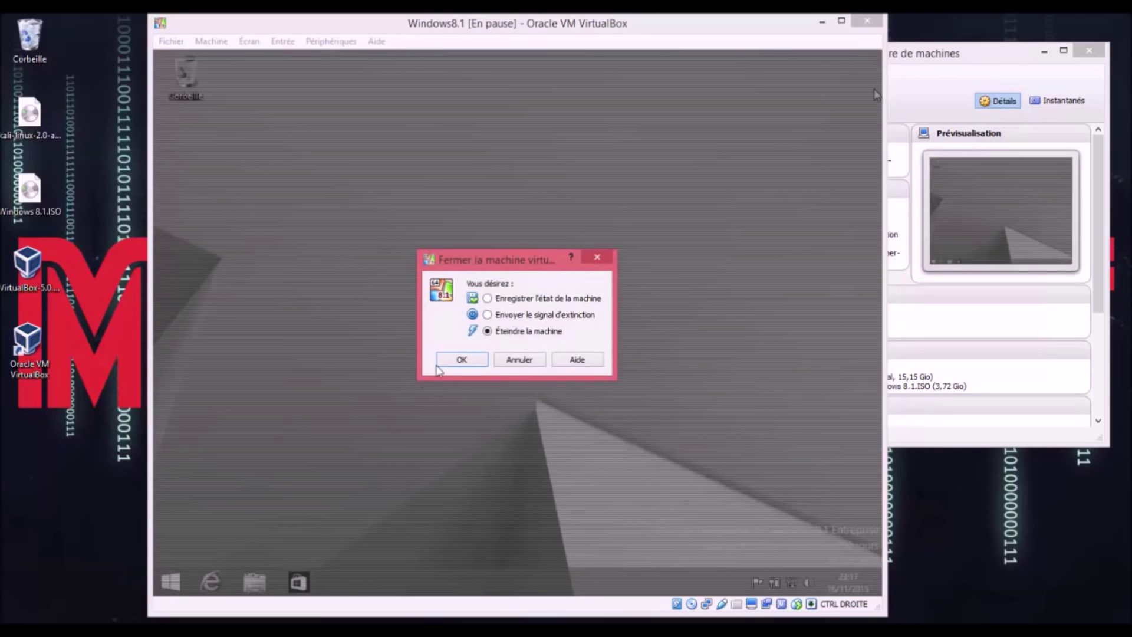
pyautogui.click(457, 360)
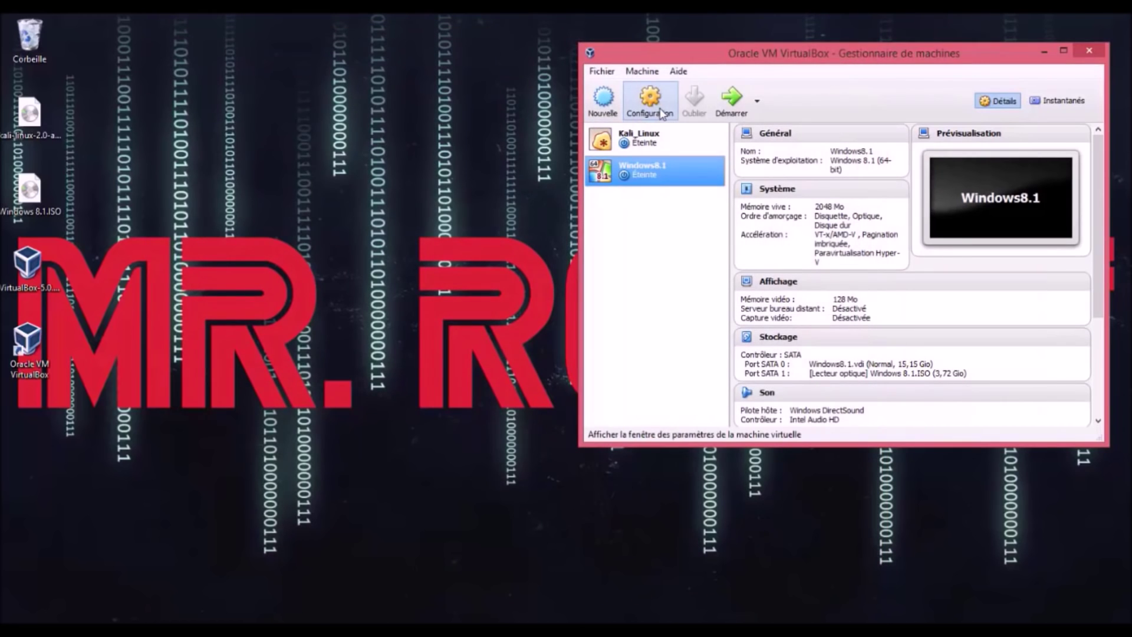
pyautogui.click(661, 113)
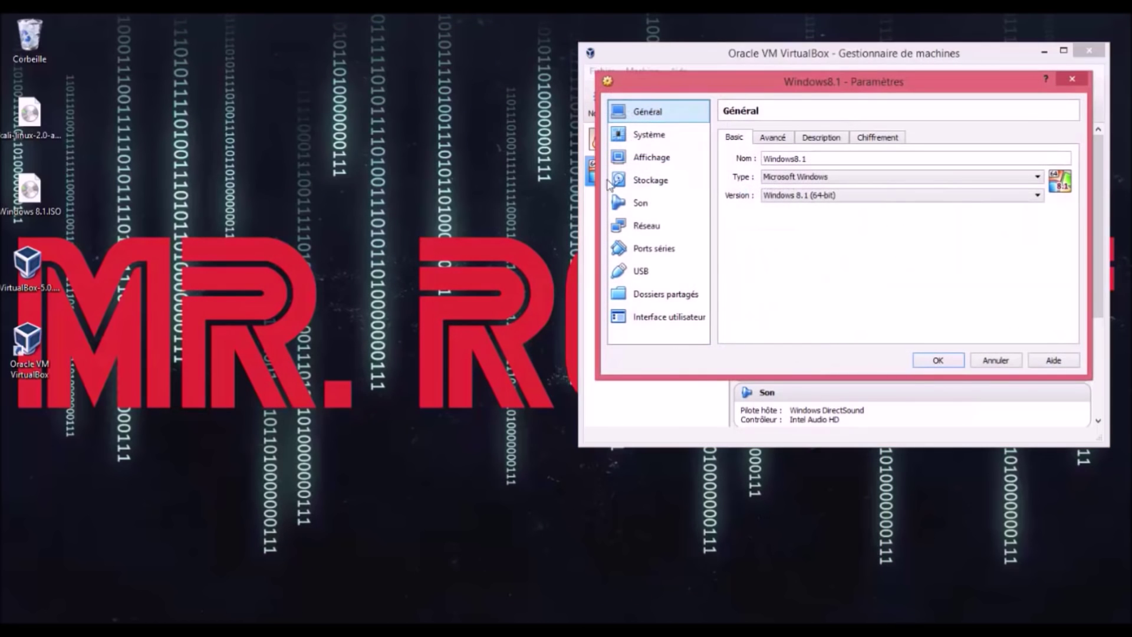
# Step: Remove Windows 8.1.ISO from the optical drive under Storage, save, and recentre the manager window
pyautogui.click(650, 182)
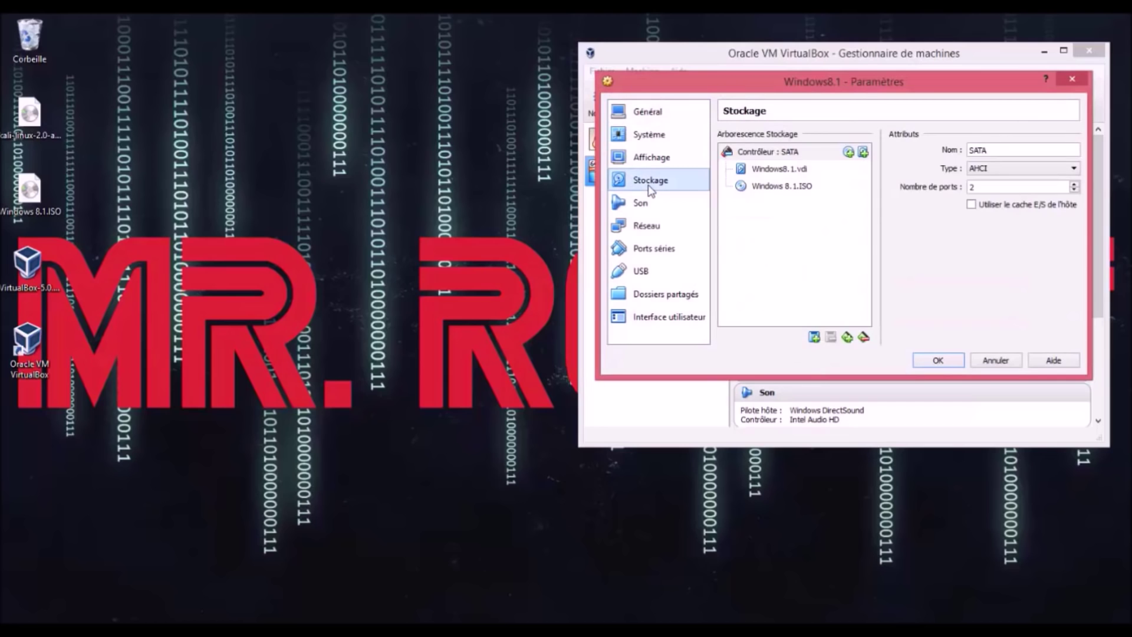
pyautogui.click(766, 187)
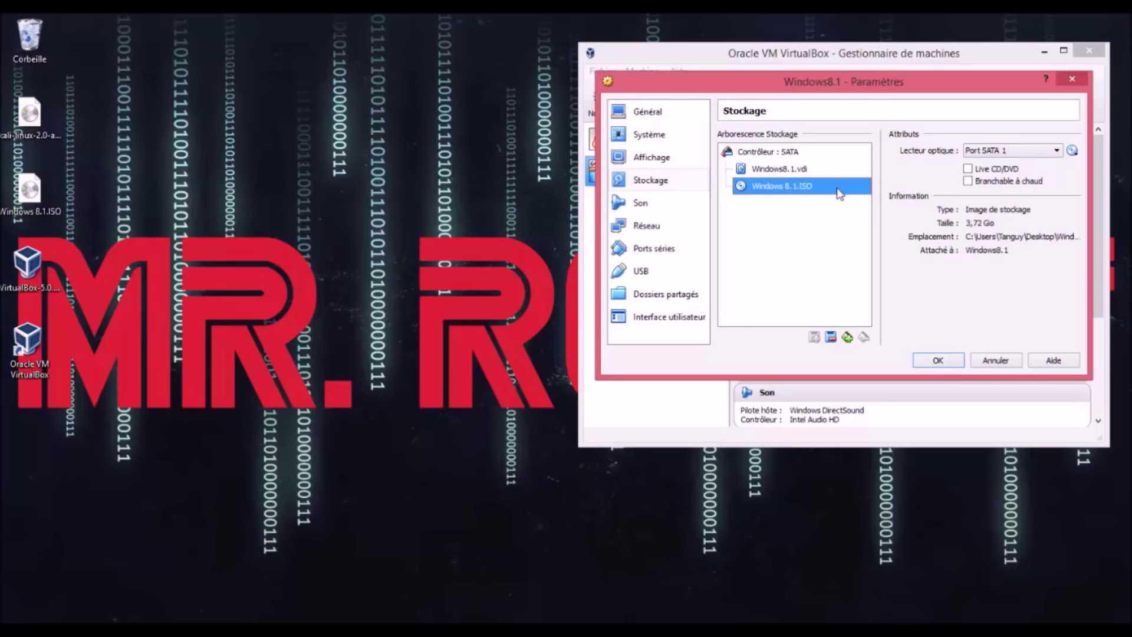
pyautogui.click(1072, 151)
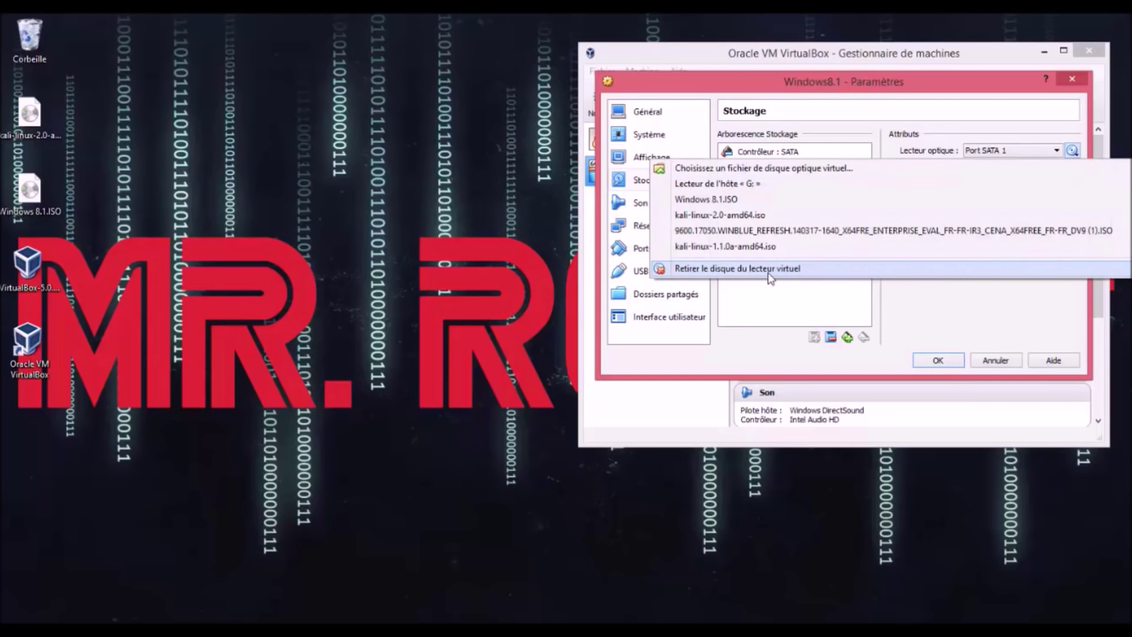
pyautogui.click(769, 274)
pyautogui.click(936, 361)
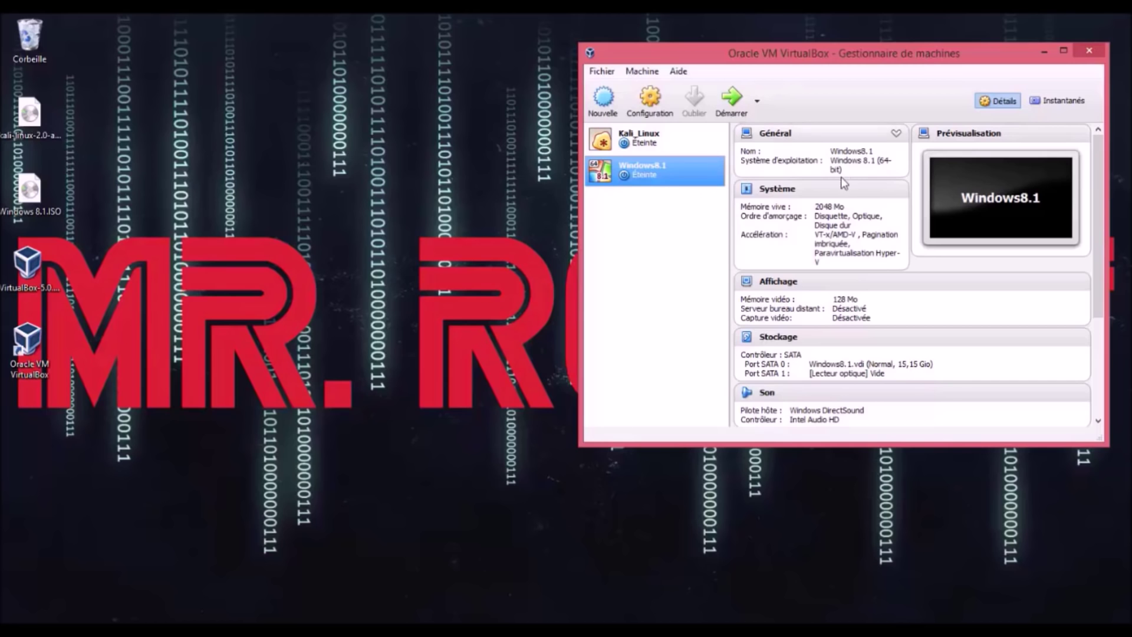
pyautogui.moveTo(985, 62); pyautogui.dragTo(729, 100)
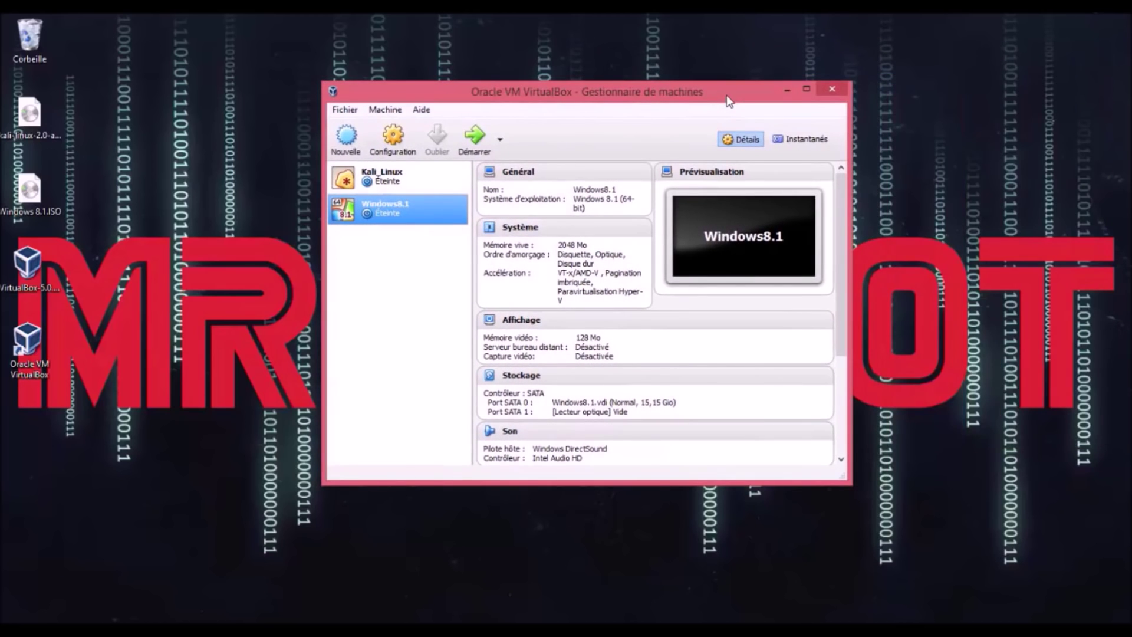